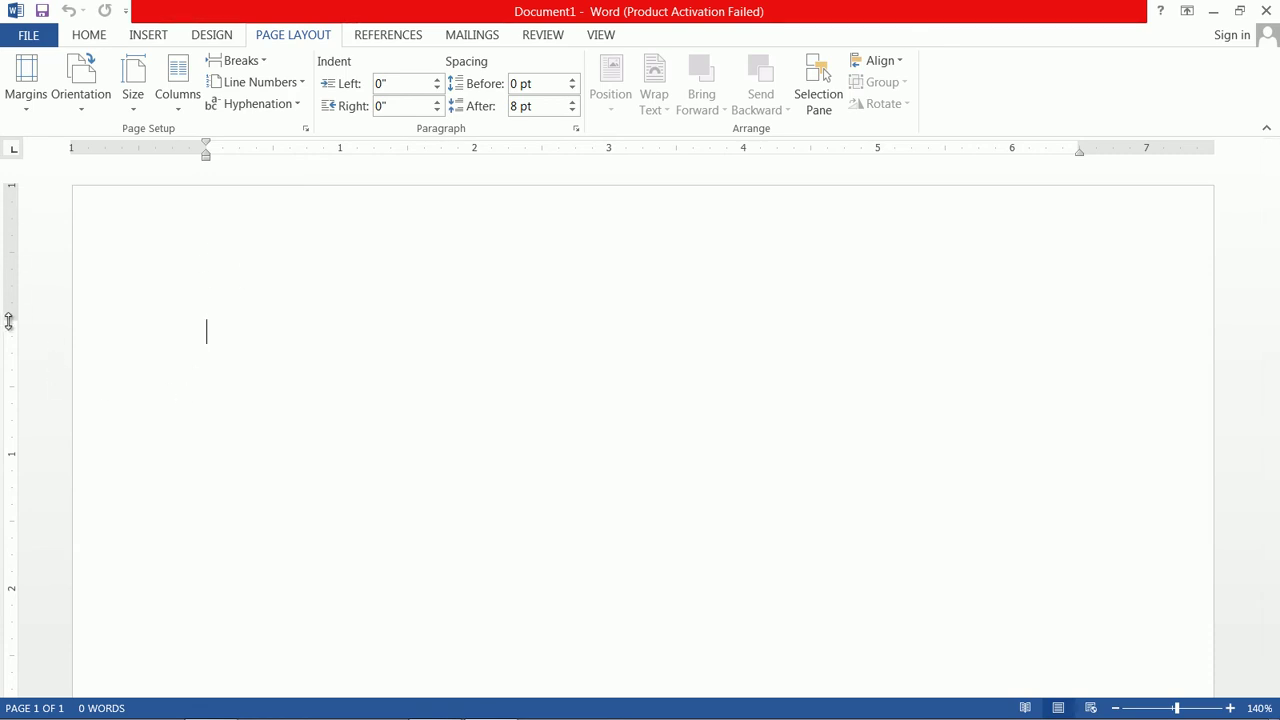
# Apply the Narrow margins preset to the page and try it out with a few throwaway characters.
pyautogui.click(24, 115)
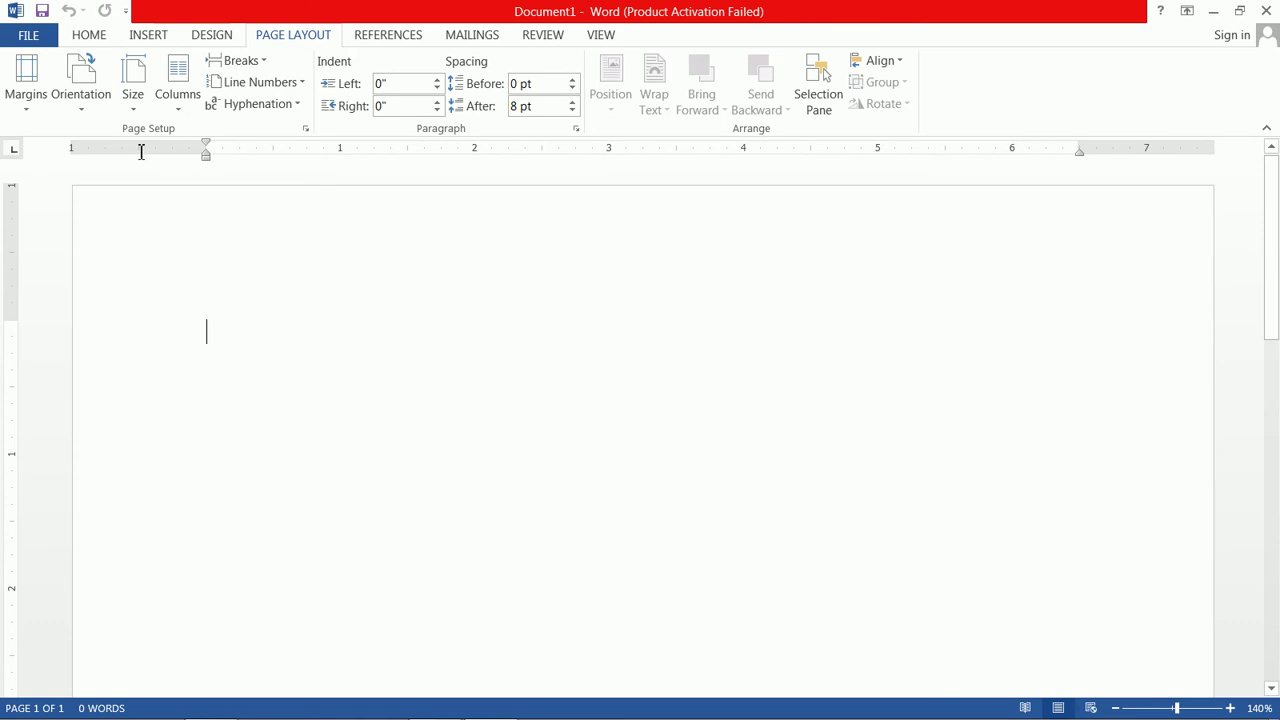
pyautogui.click(29, 105)
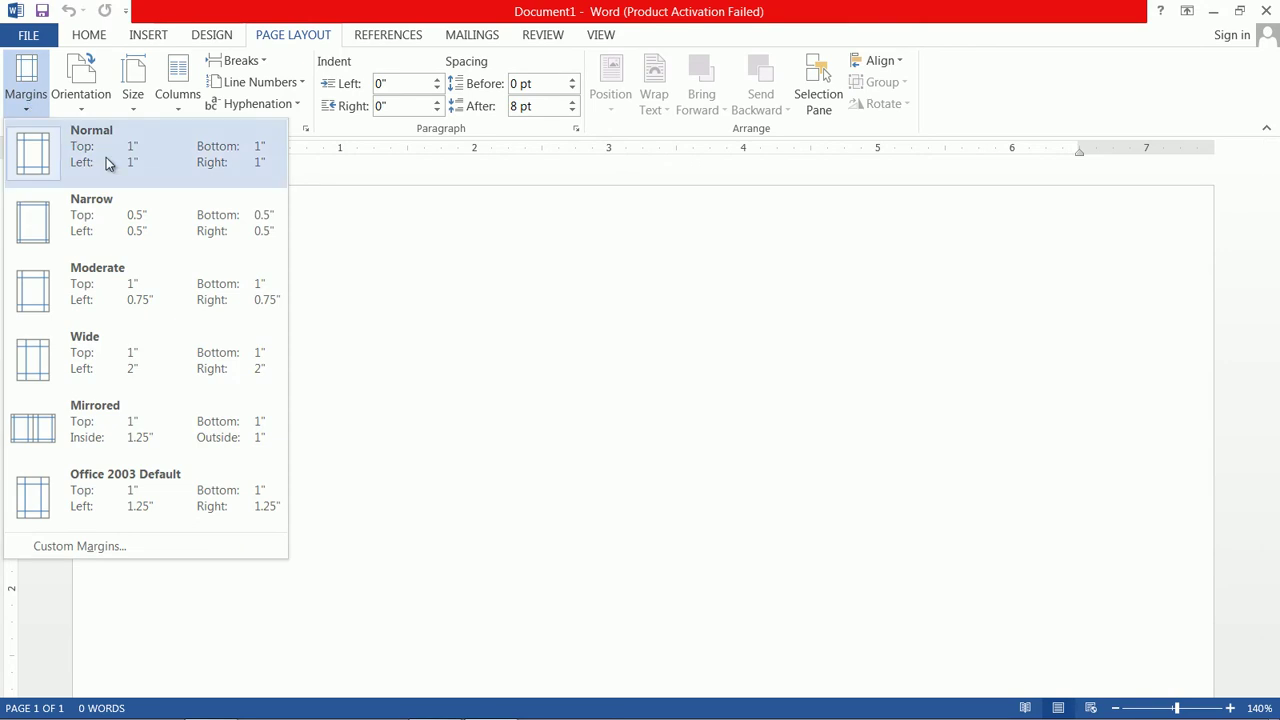
pyautogui.click(154, 230)
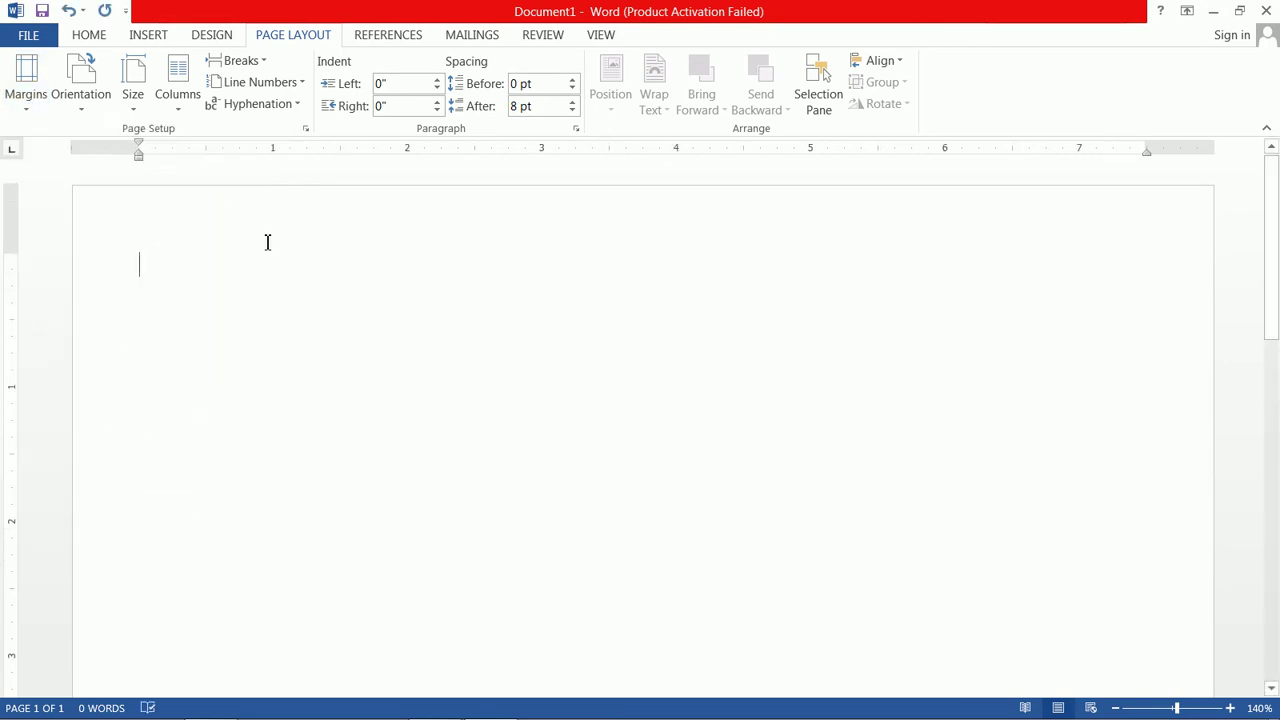
pyautogui.write('fggf')
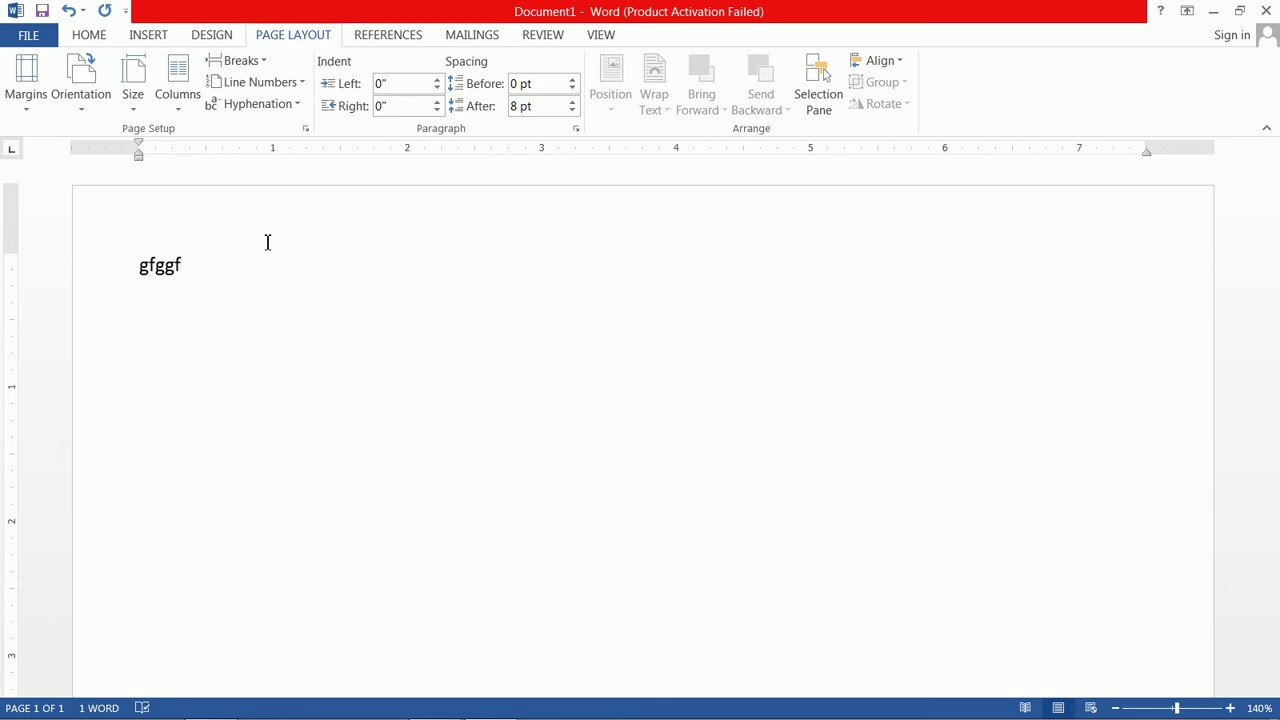
pyautogui.press('BackSpace')
# Open the custom margins settings and examine the list of available paper sizes.
pyautogui.click(27, 98)
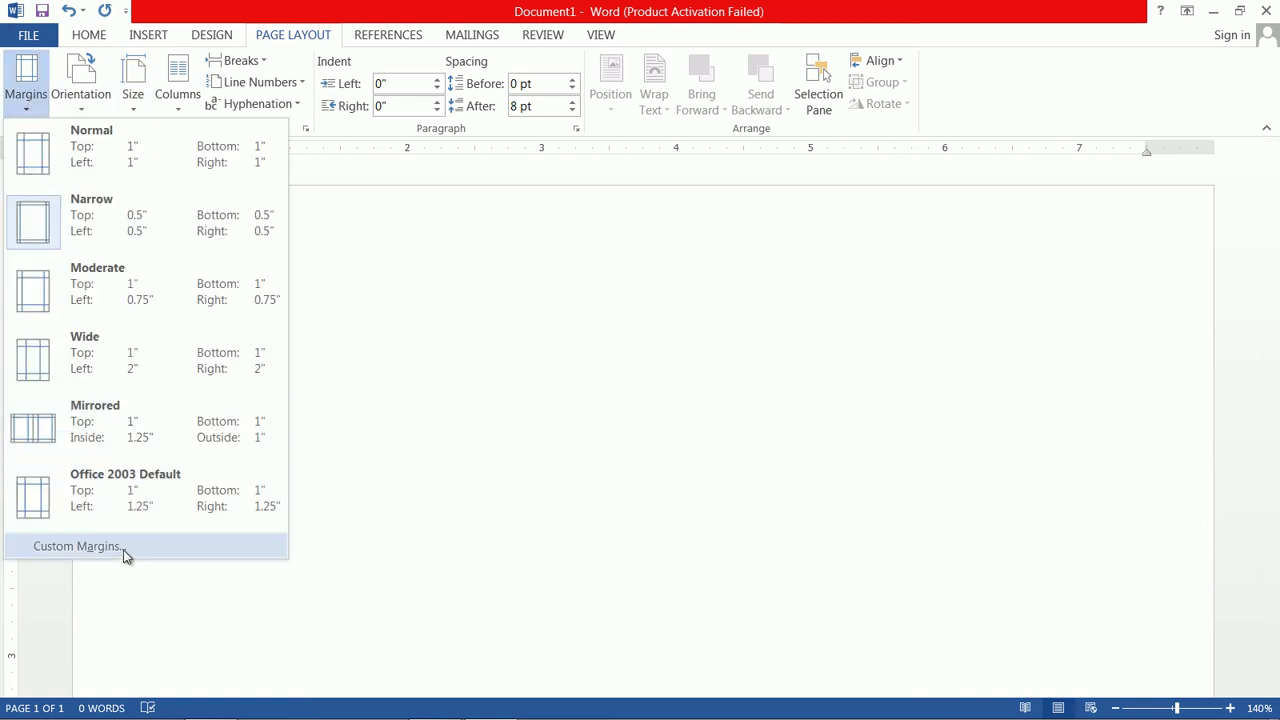
pyautogui.click(76, 547)
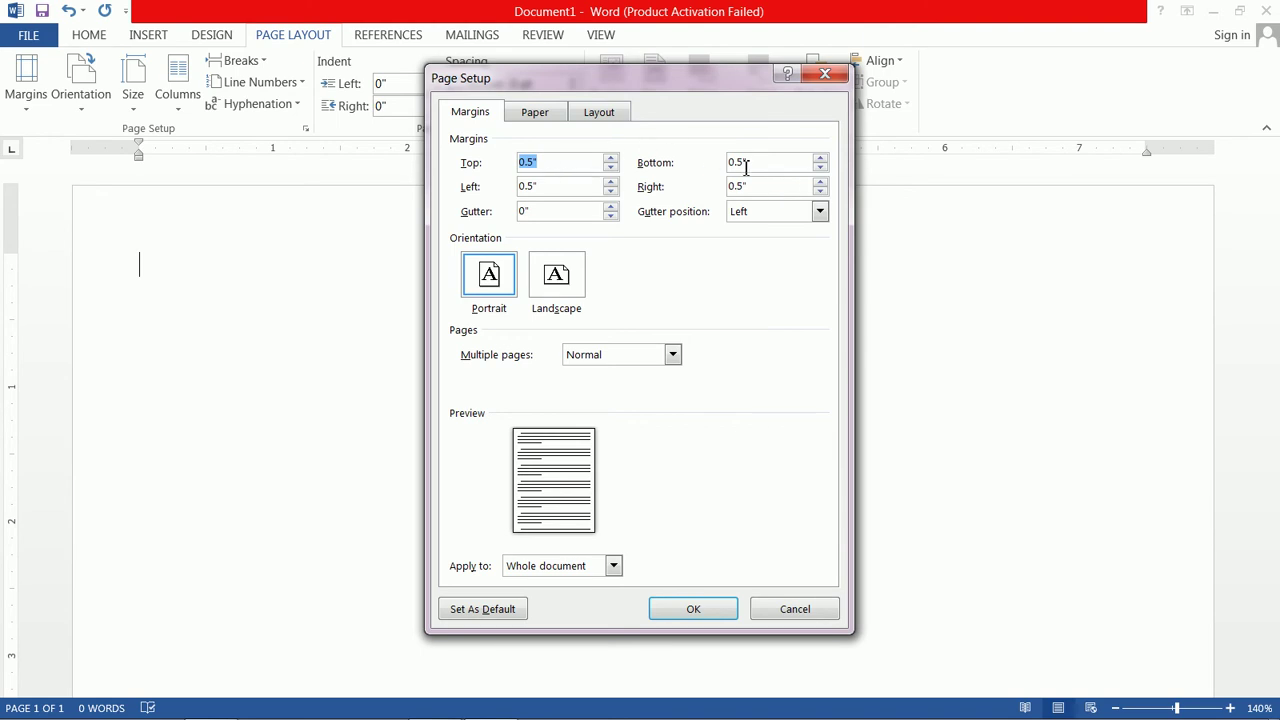
pyautogui.click(540, 116)
pyautogui.click(495, 113)
pyautogui.click(533, 113)
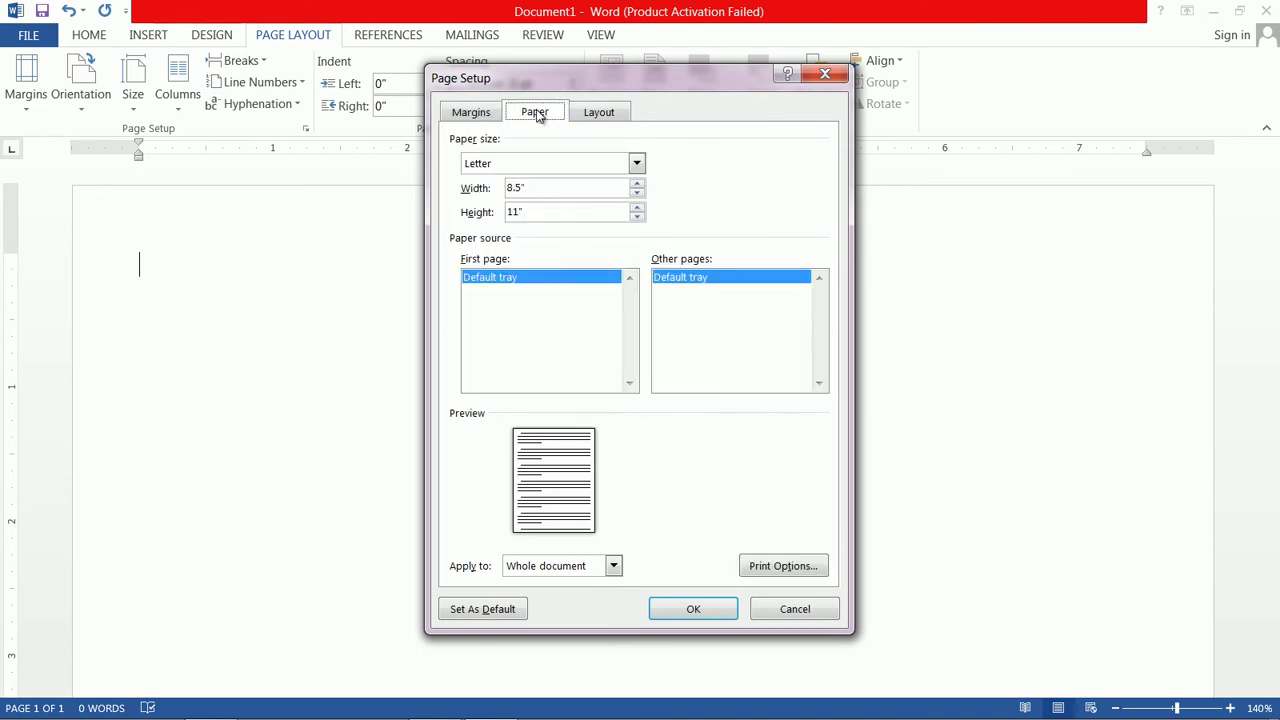
pyautogui.click(644, 167)
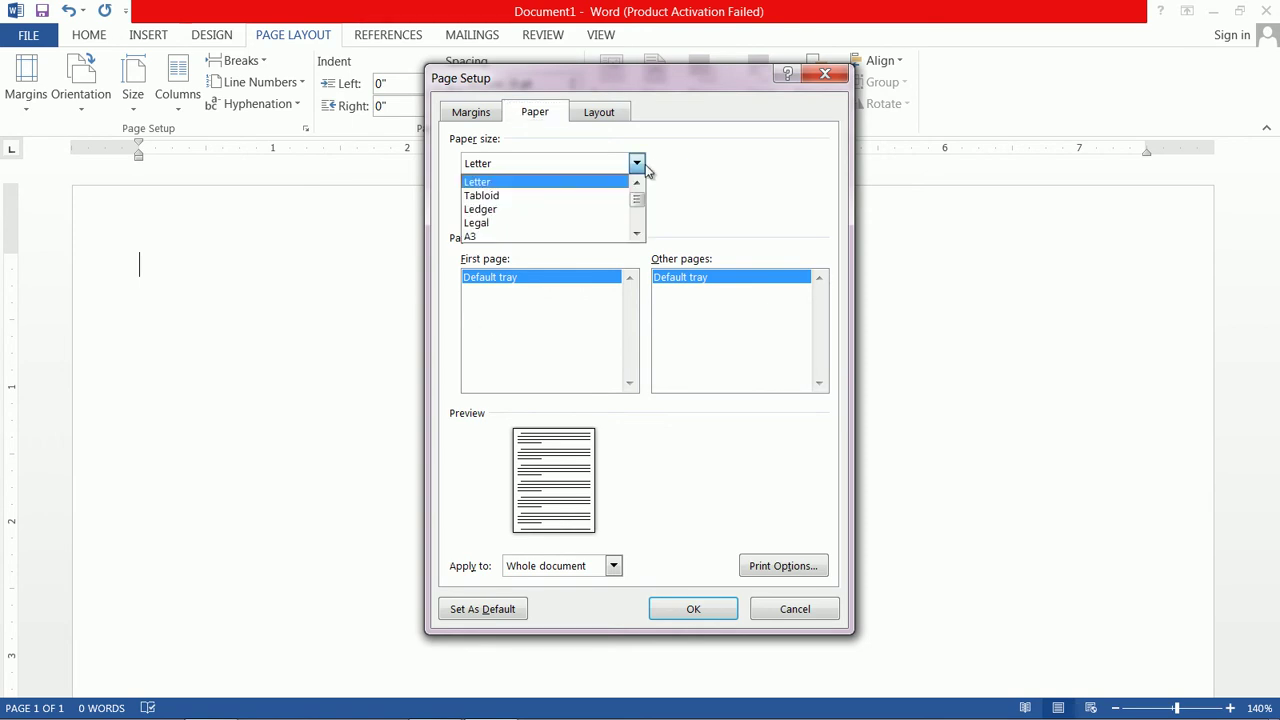
pyautogui.moveTo(638, 204)
pyautogui.mouseDown()
pyautogui.moveTo(640, 229)
pyautogui.moveTo(643, 196)
pyautogui.mouseUp()
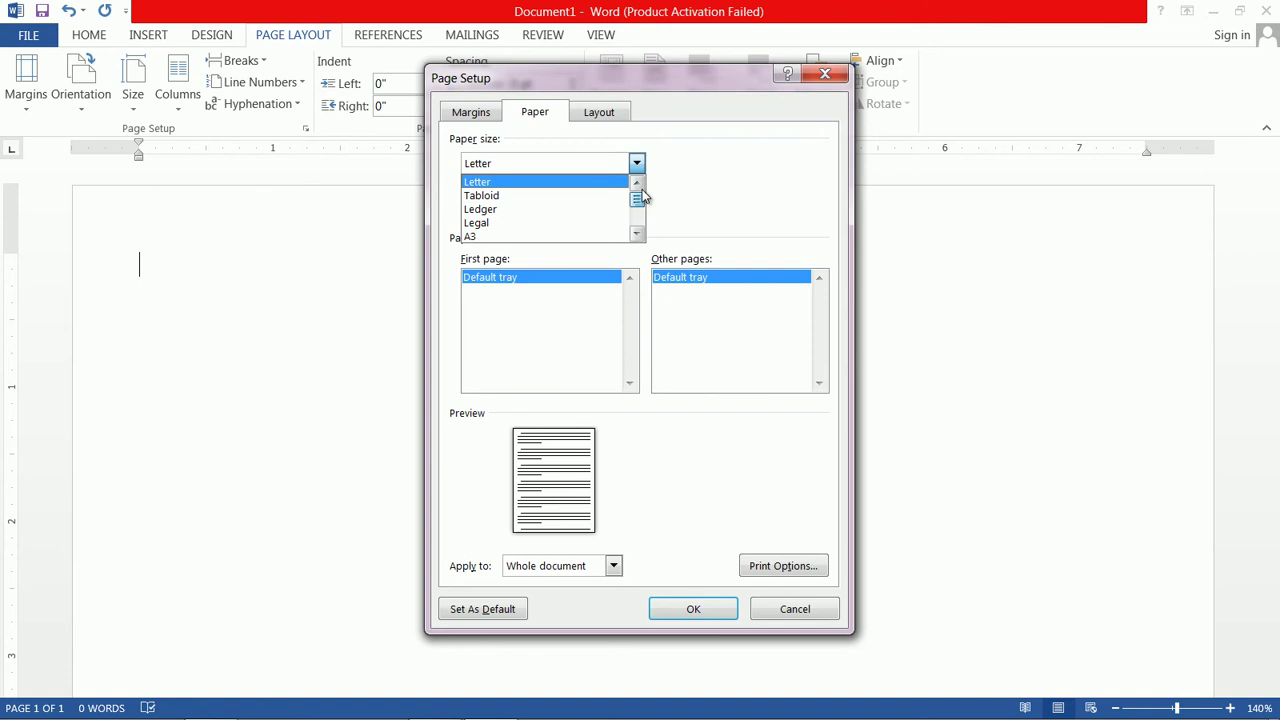
# Examine the layout settings of the page setup, including the section start options, and cancel the dialog.
pyautogui.click(620, 117)
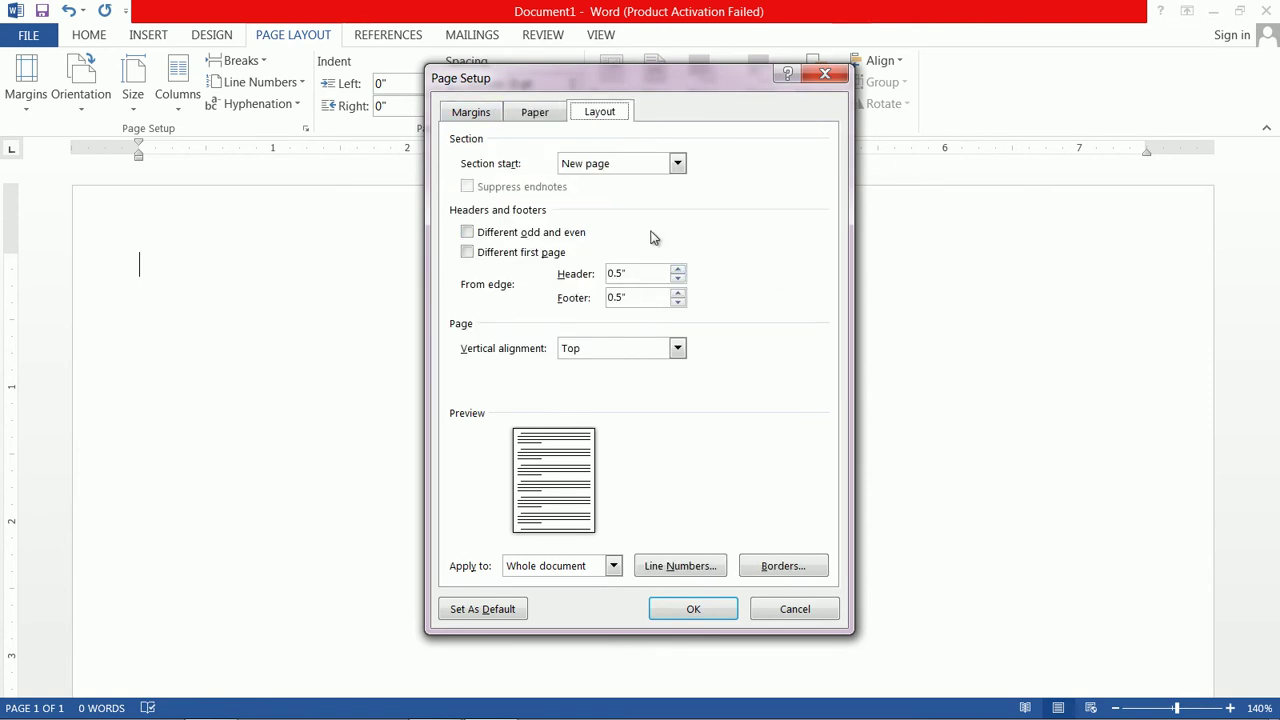
pyautogui.click(562, 113)
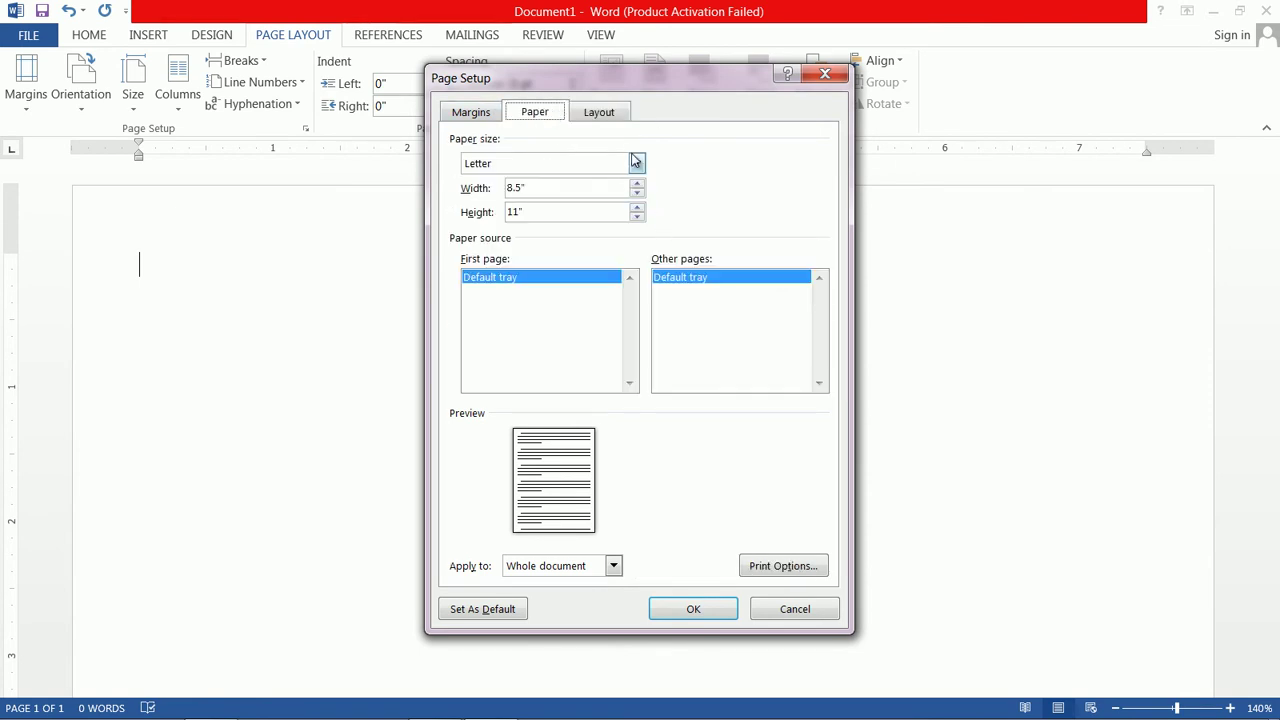
pyautogui.click(605, 115)
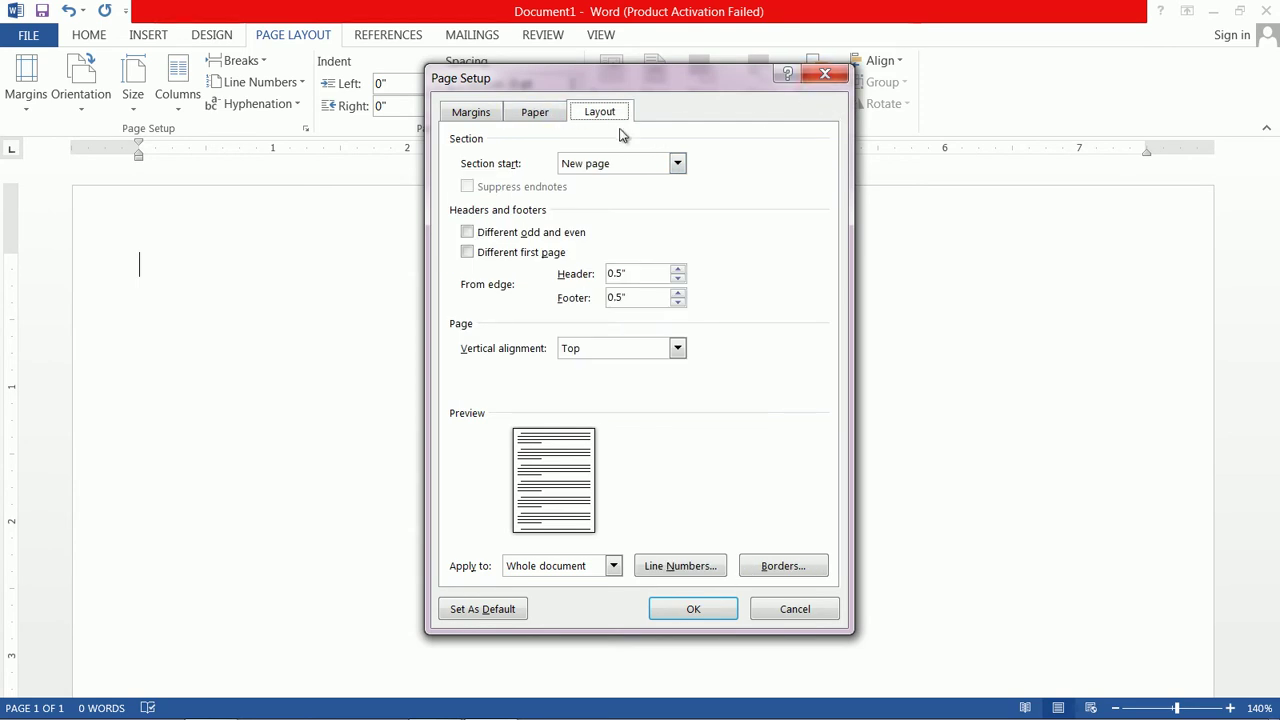
pyautogui.click(676, 166)
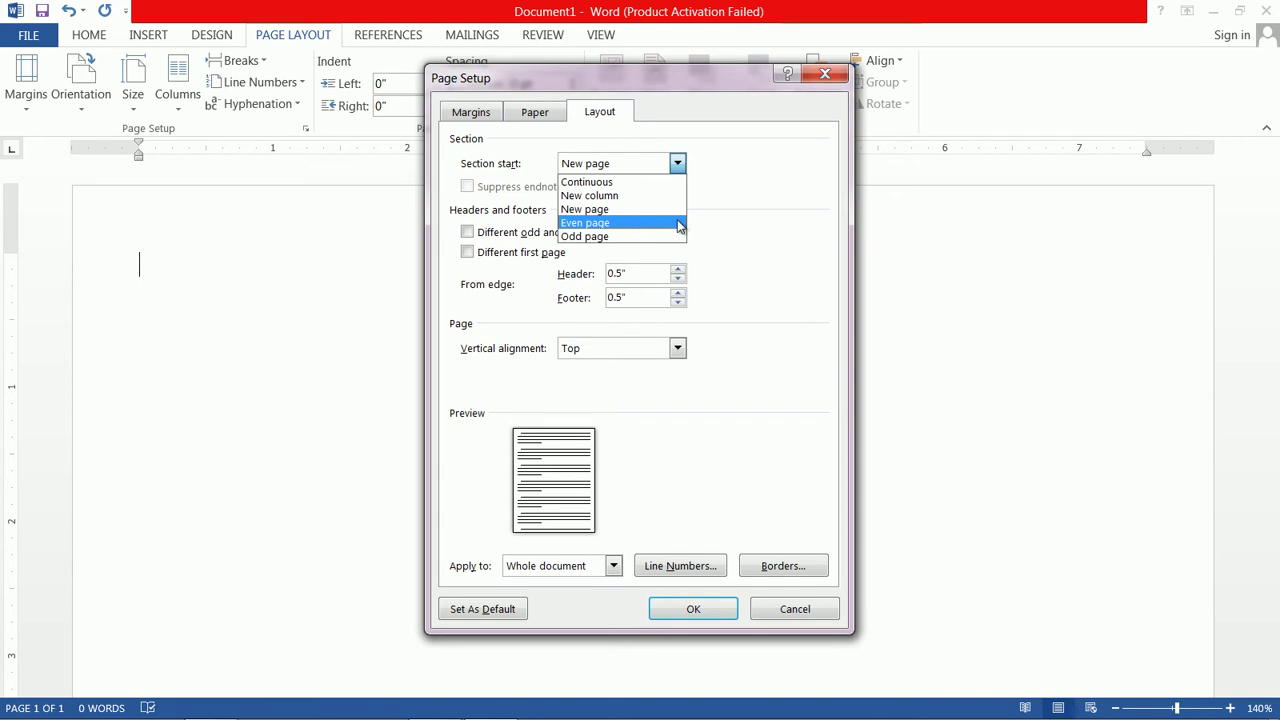
pyautogui.click(775, 240)
pyautogui.click(677, 163)
pyautogui.click(678, 165)
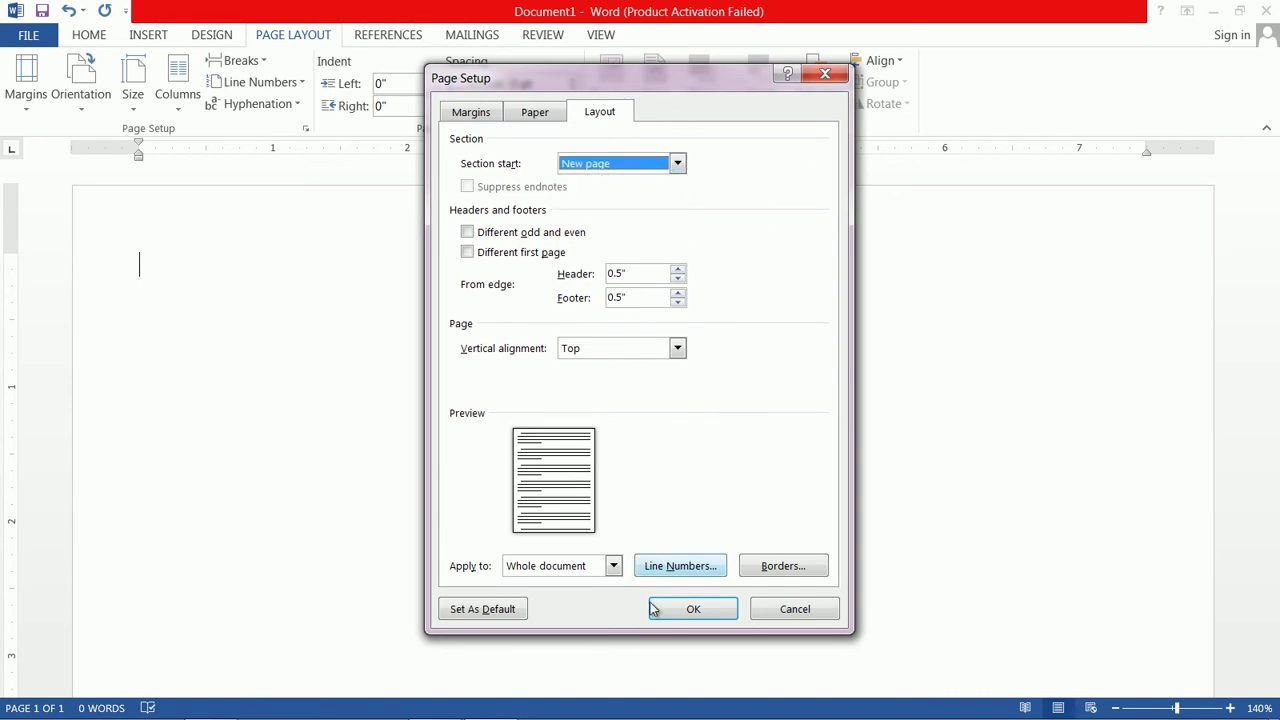
pyautogui.click(793, 612)
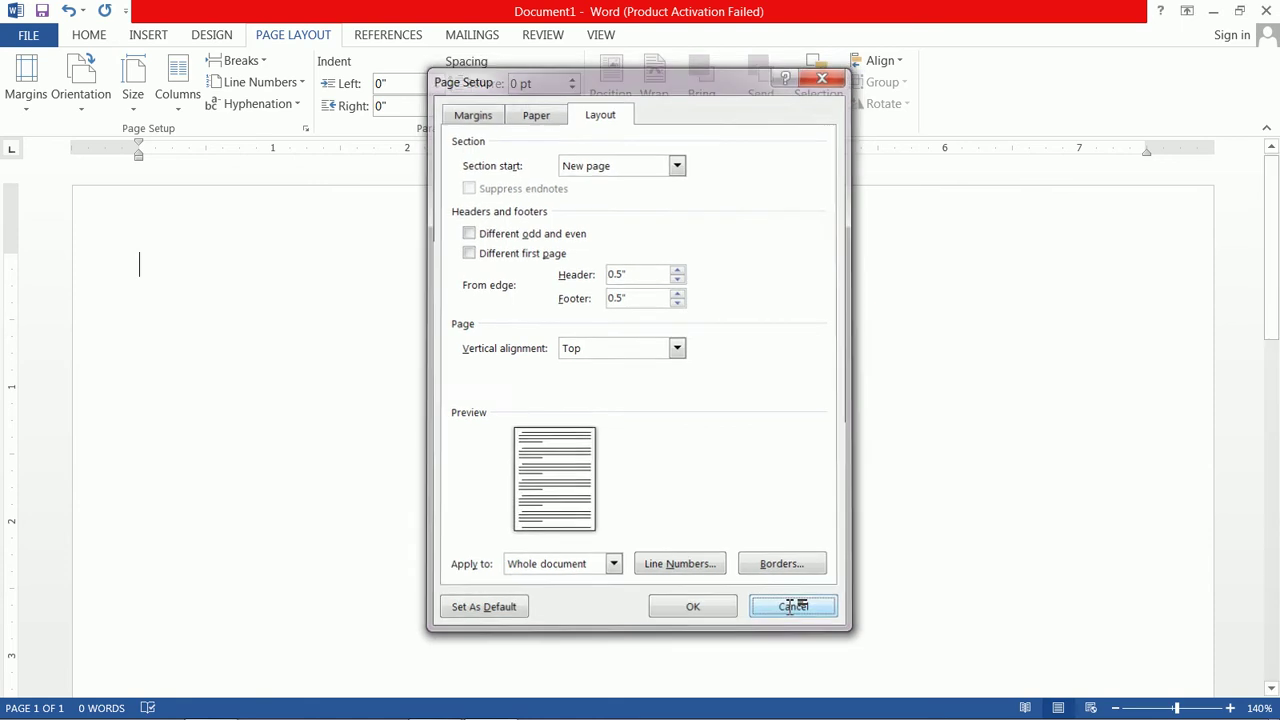
# Switch the page orientation to Landscape and back to Portrait.
pyautogui.click(81, 104)
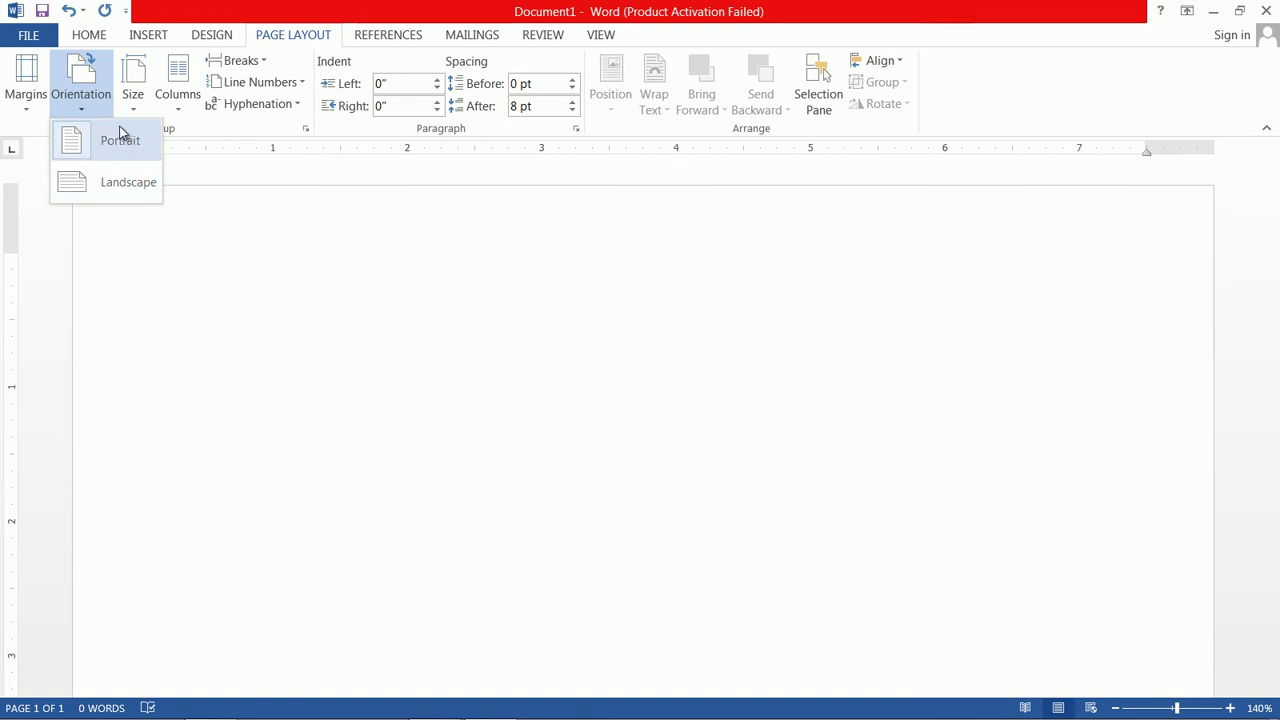
pyautogui.click(135, 190)
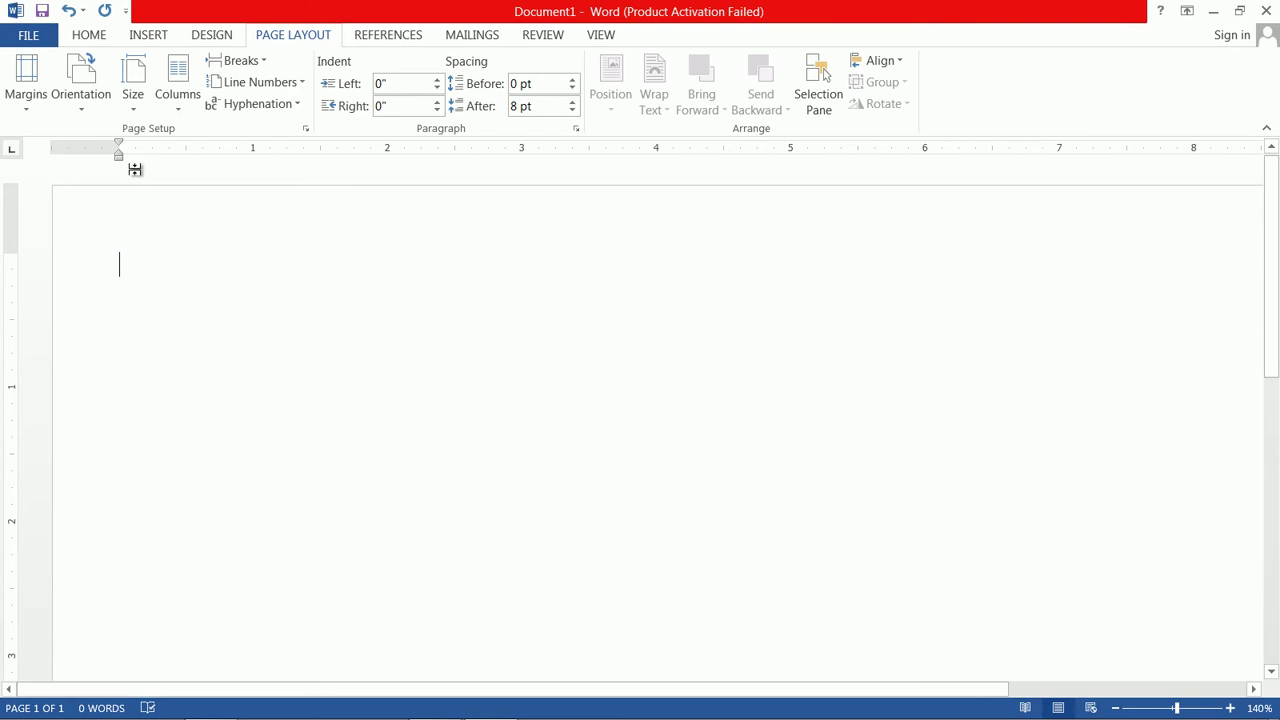
pyautogui.click(99, 110)
pyautogui.click(121, 136)
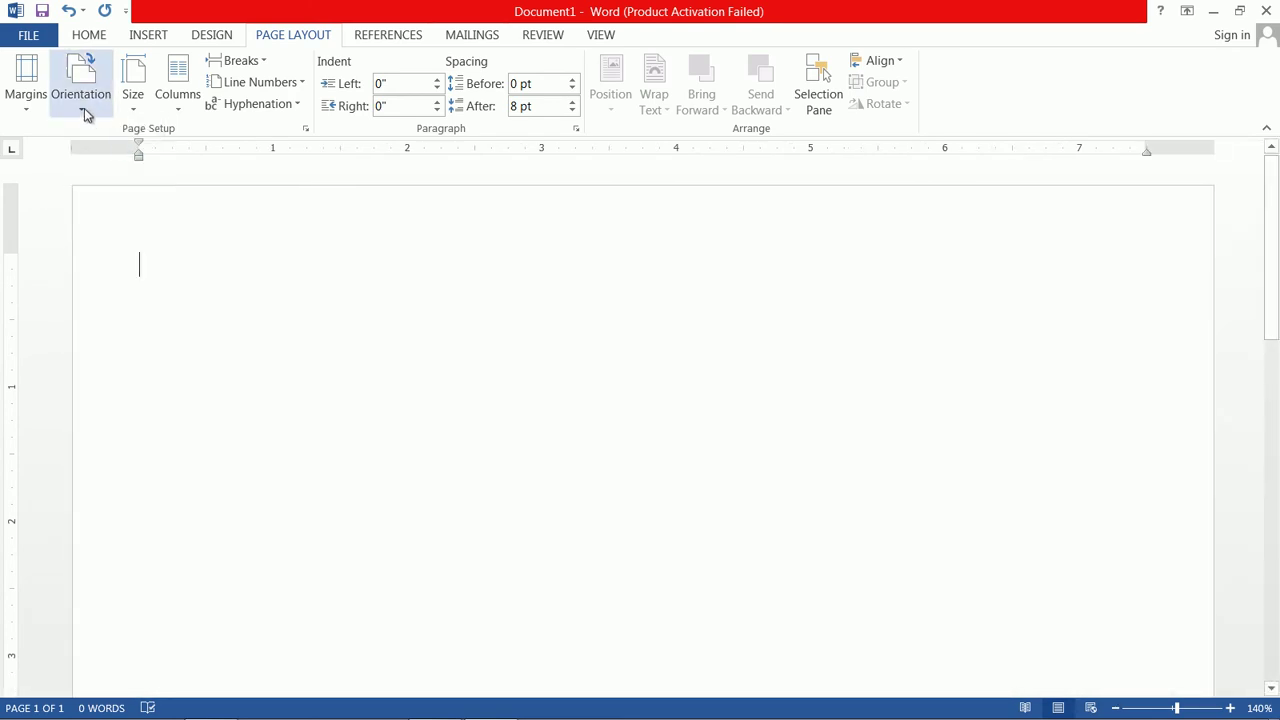
# Set the paper size to A4.
pyautogui.click(135, 110)
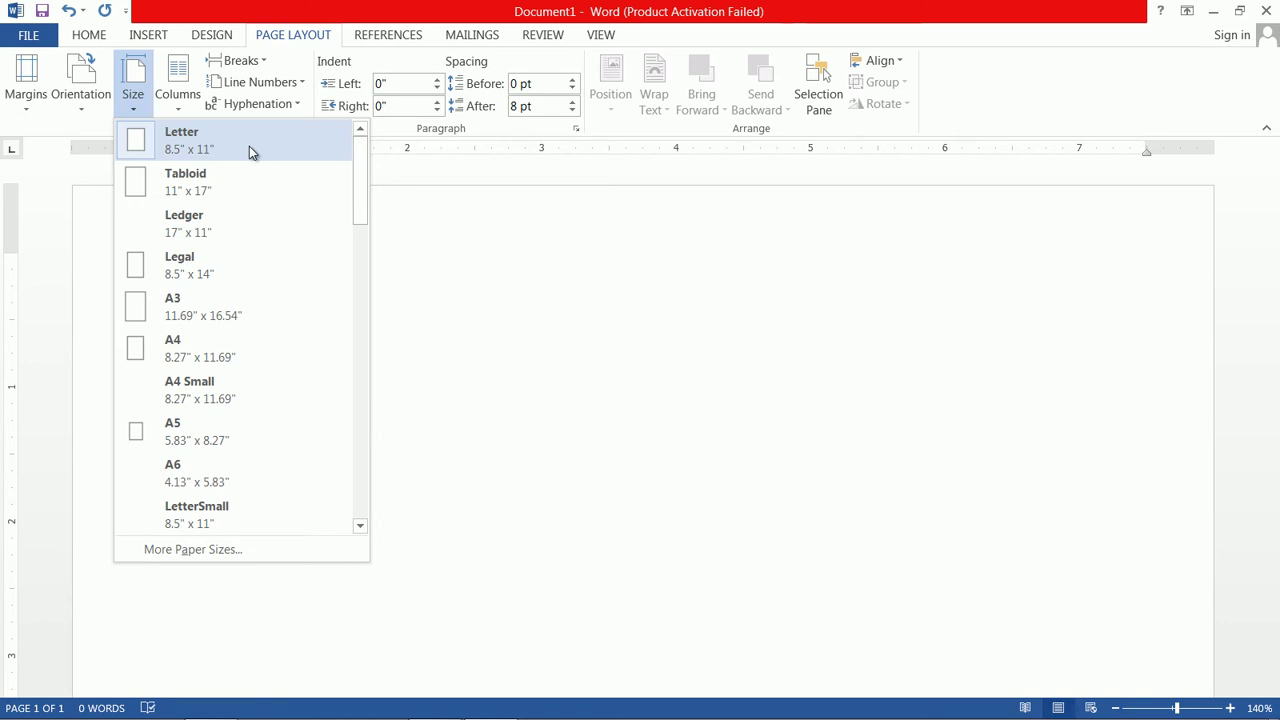
pyautogui.click(250, 343)
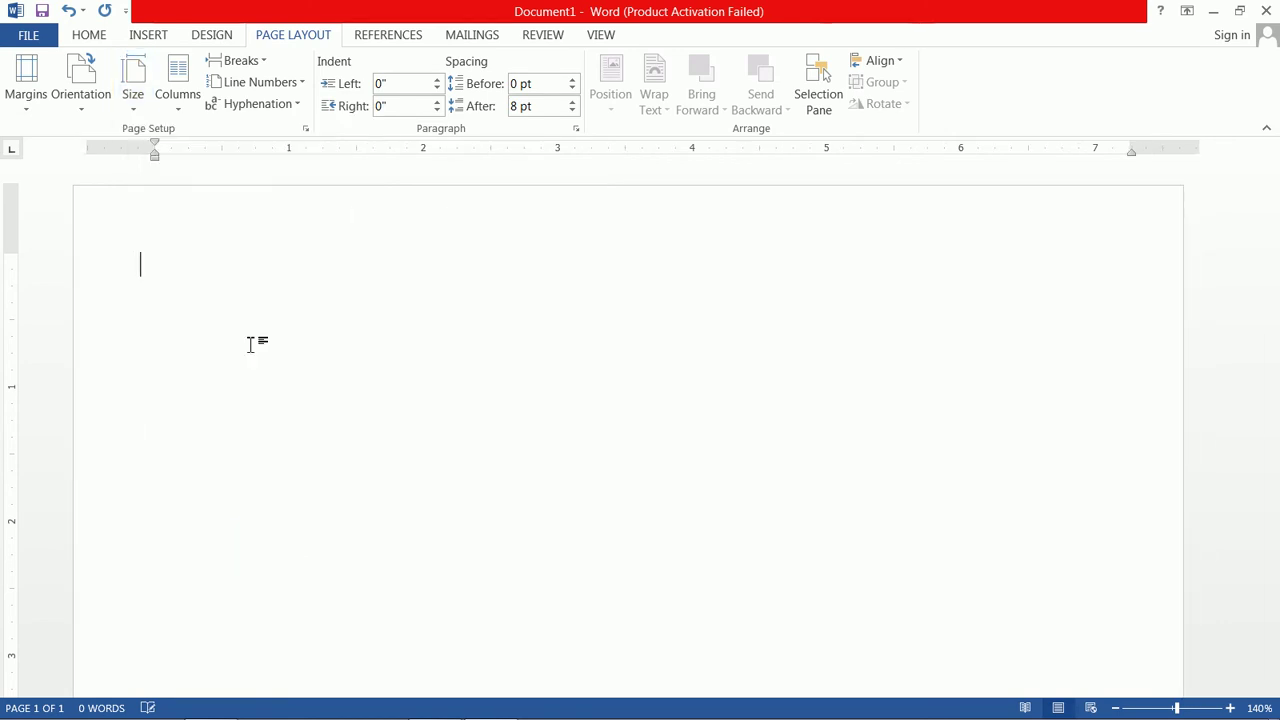
pyautogui.click(178, 110)
pyautogui.click(178, 112)
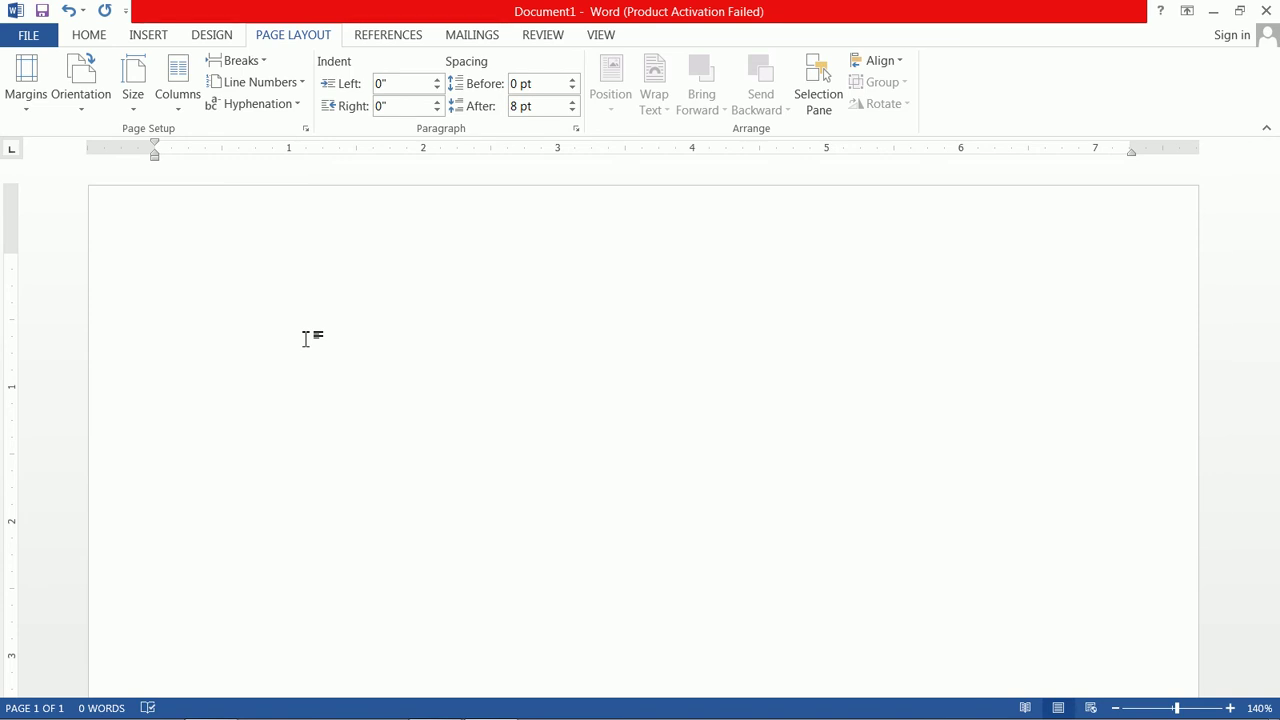
# Generate five paragraphs of sample text in the document with =rand(5).
pyautogui.write('=rand(5)')
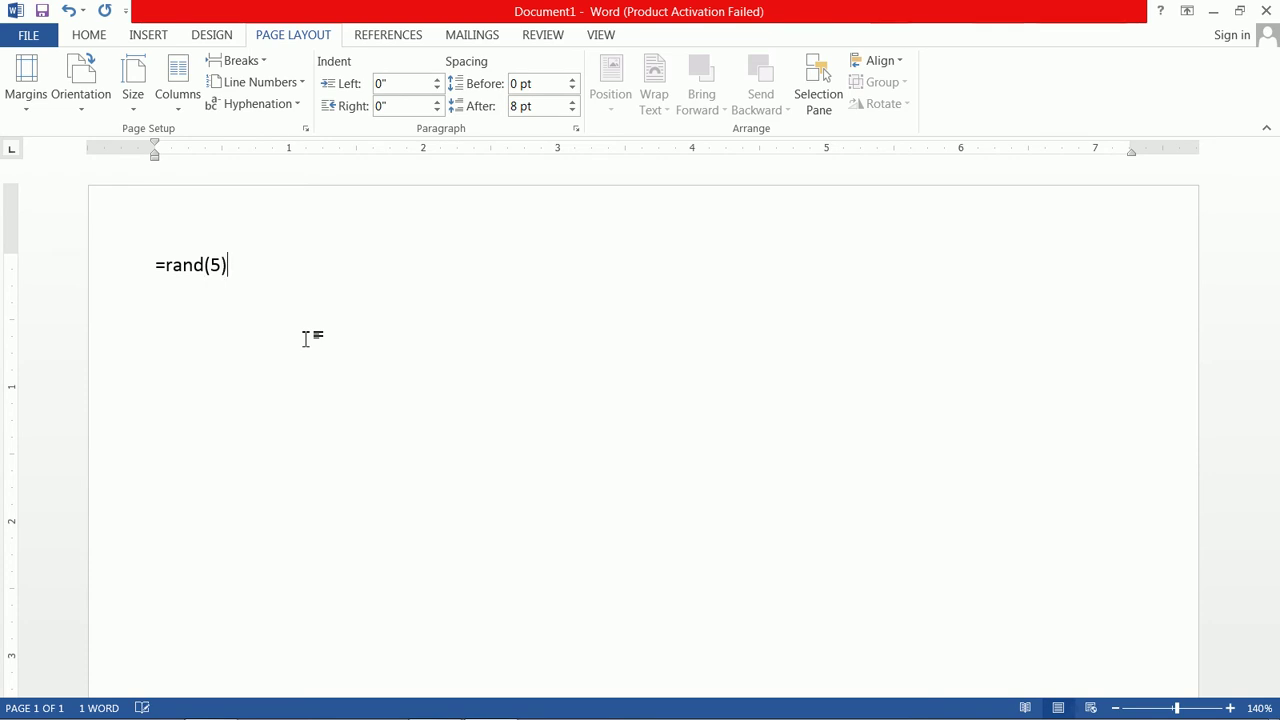
pyautogui.press('Return')
pyautogui.scroll(2, 316, 335)
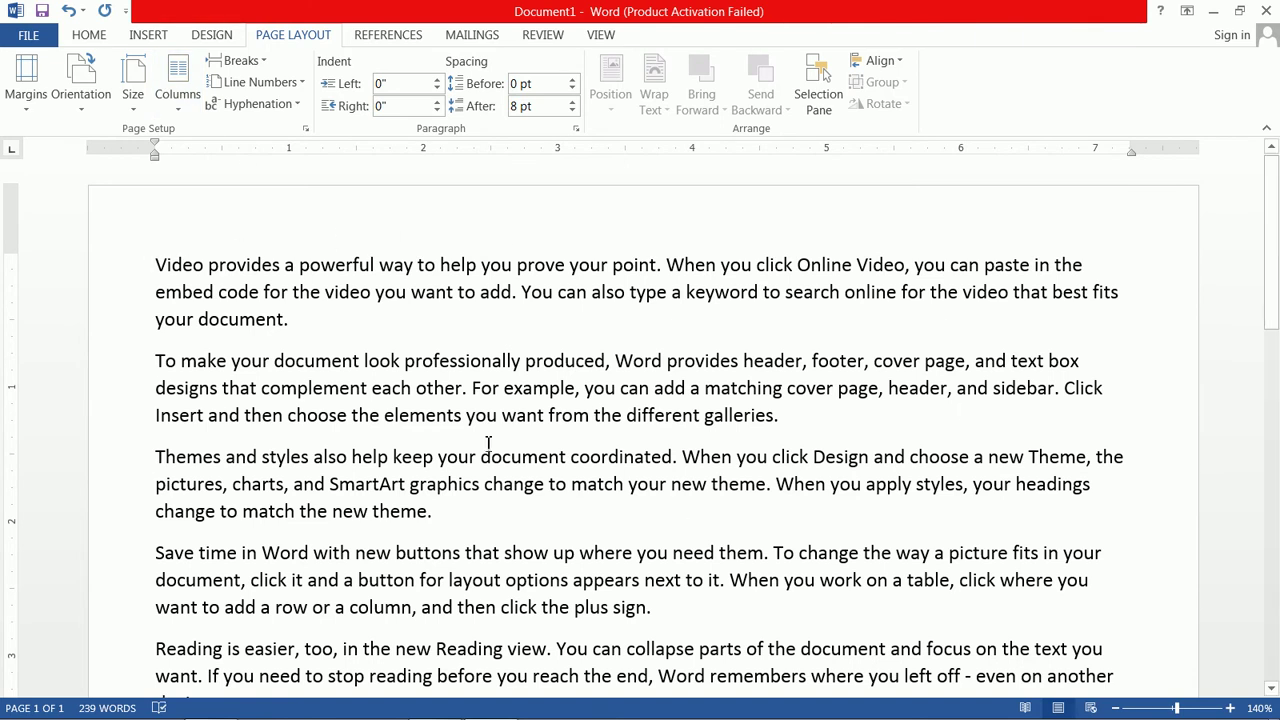
# Arrange the sample text in two columns.
pyautogui.click(180, 110)
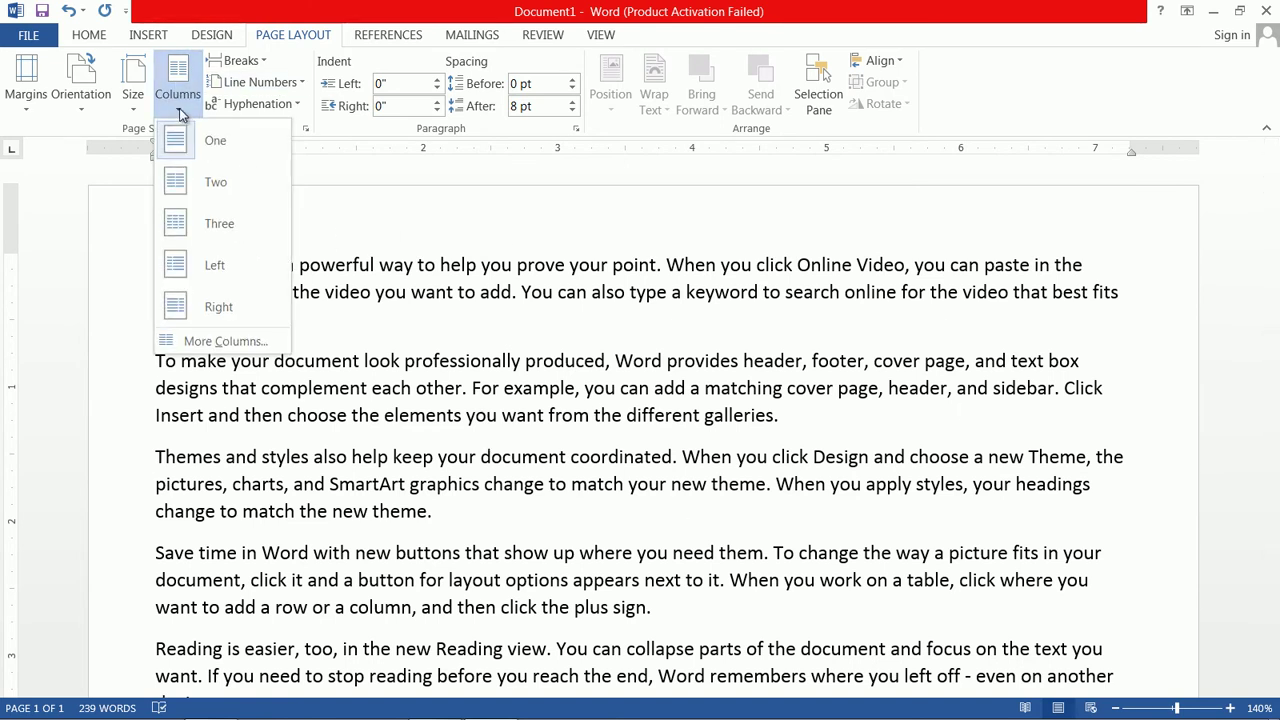
pyautogui.click(180, 181)
pyautogui.scroll(-1, 178, 186)
pyautogui.scroll(5, 401, 244)
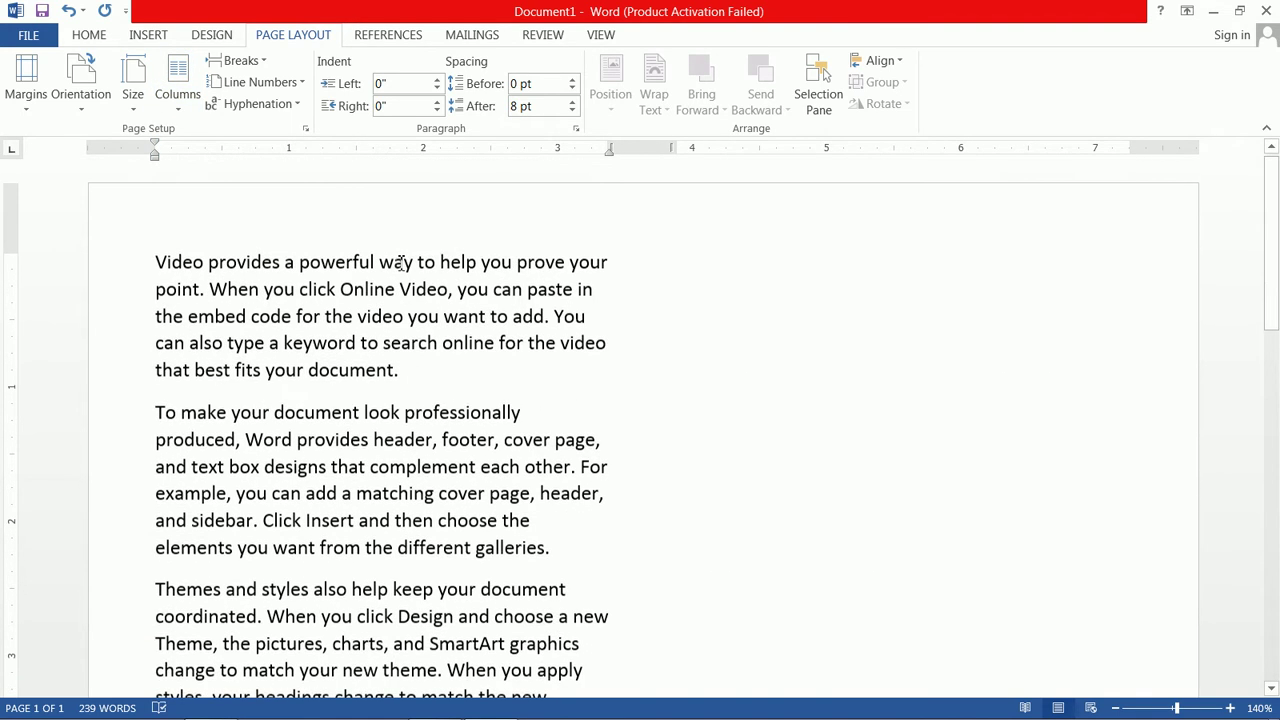
# Change the sample text to a three-column layout.
pyautogui.click(178, 88)
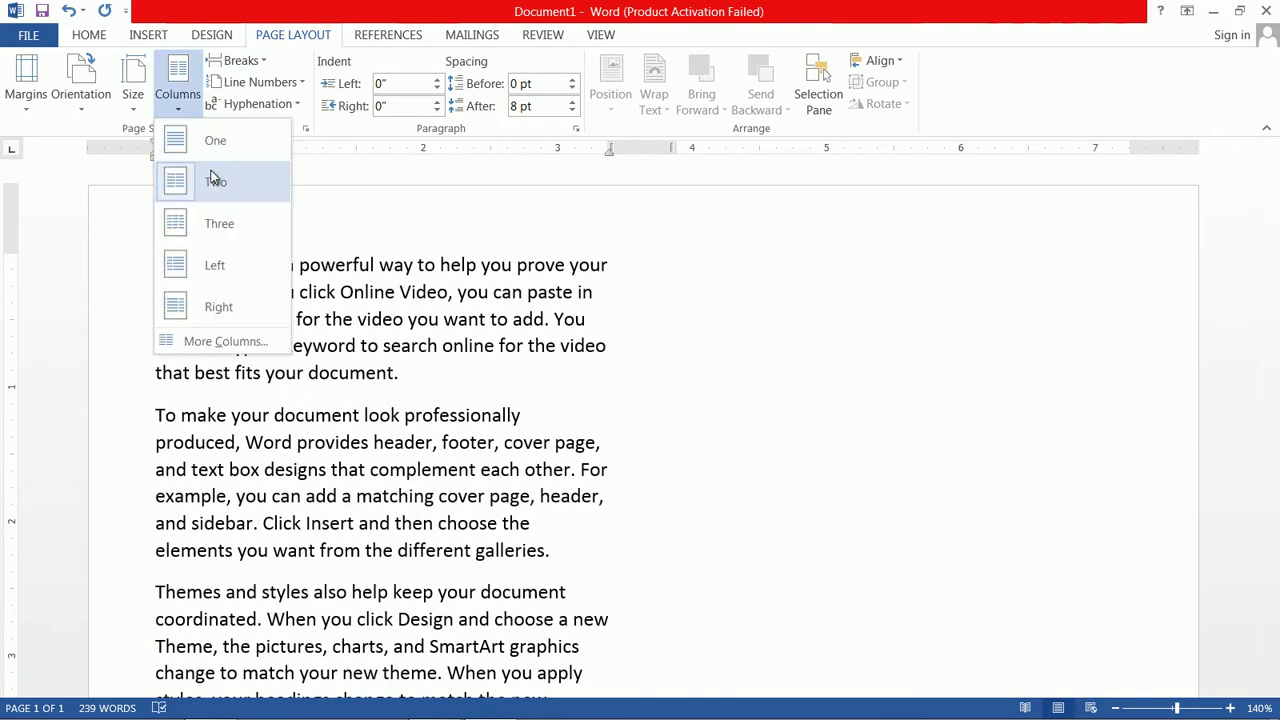
pyautogui.click(220, 224)
pyautogui.scroll(8, 313, 229)
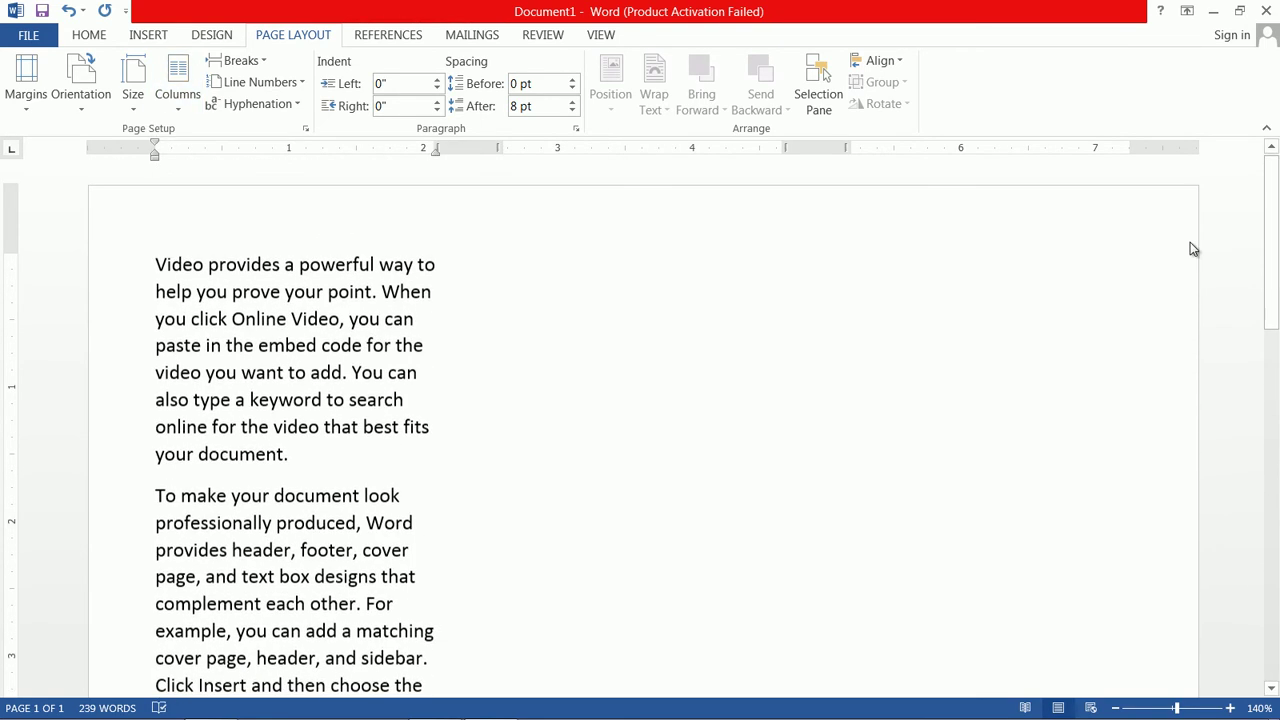
pyautogui.moveTo(1275, 219); pyautogui.dragTo(1268, 166)
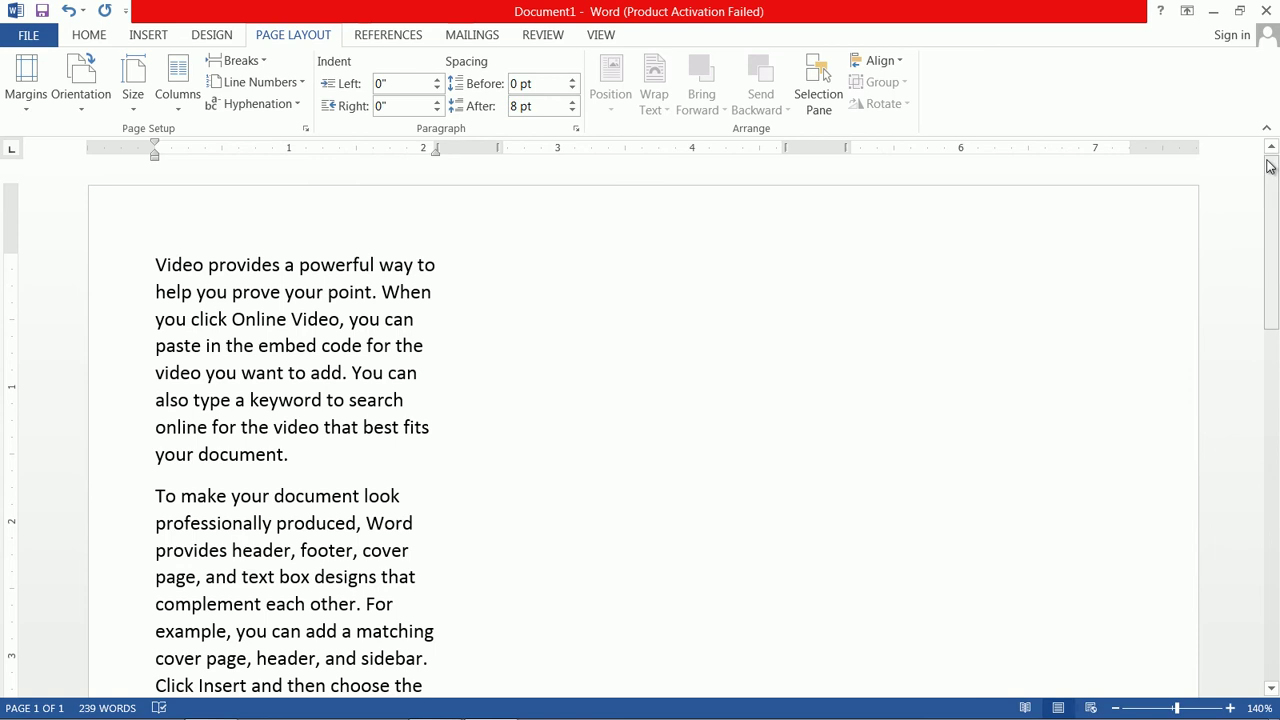
# Undo both column layout changes.
pyautogui.hotkey('ctrl', 'z')
pyautogui.hotkey('ctrl', 'z')
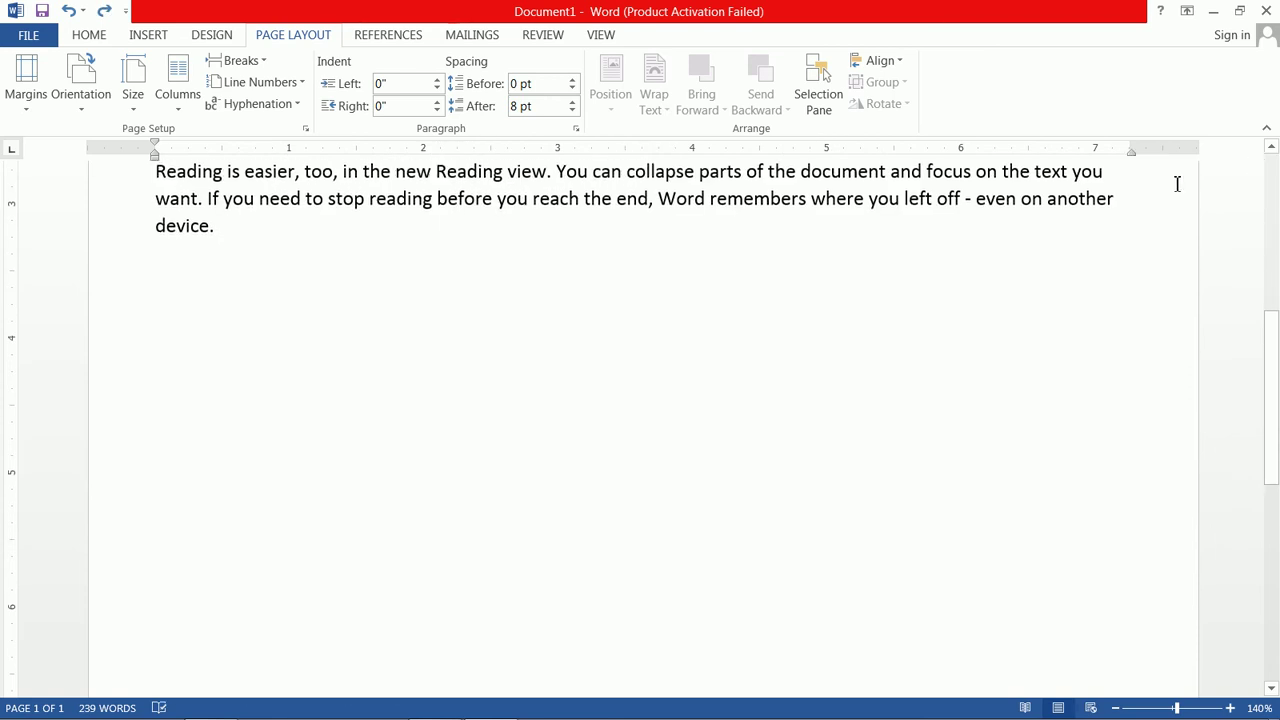
pyautogui.scroll(3, 1174, 184)
pyautogui.scroll(3, 1170, 183)
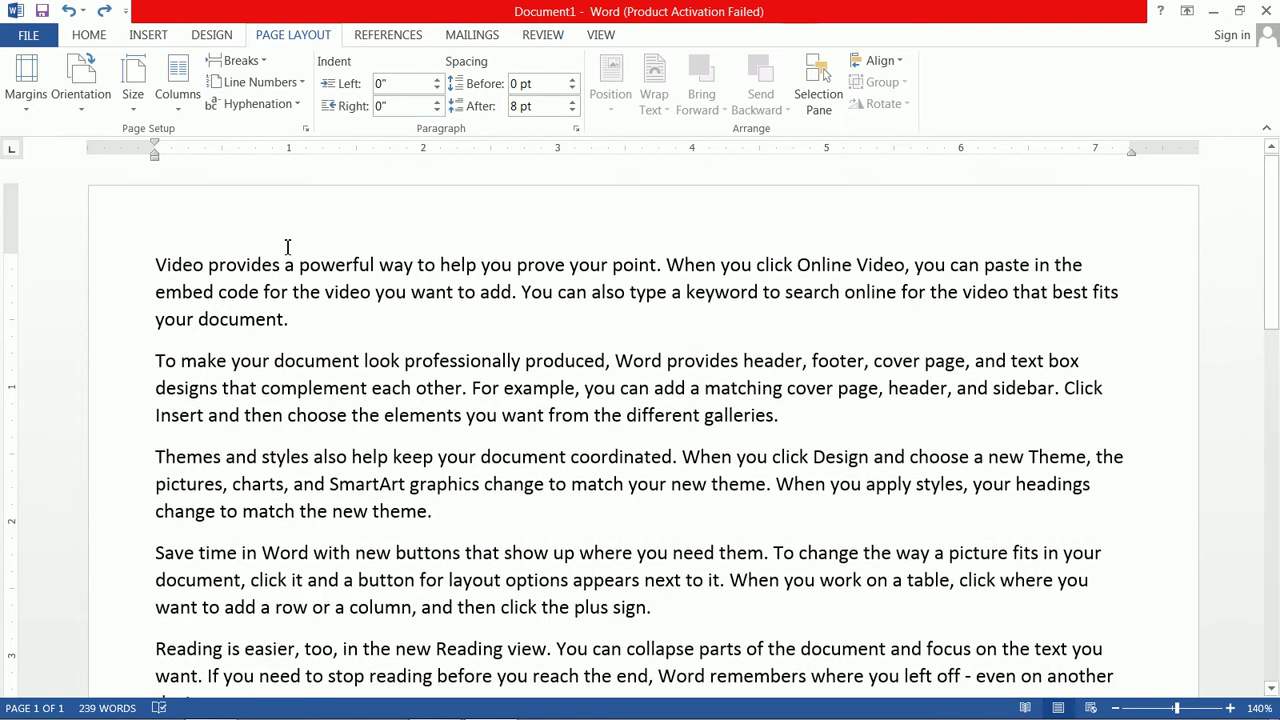
# Undo the sample text generation and generate a longer text by changing the formula to =rand(10).
pyautogui.hotkey('ctrl', 'z')
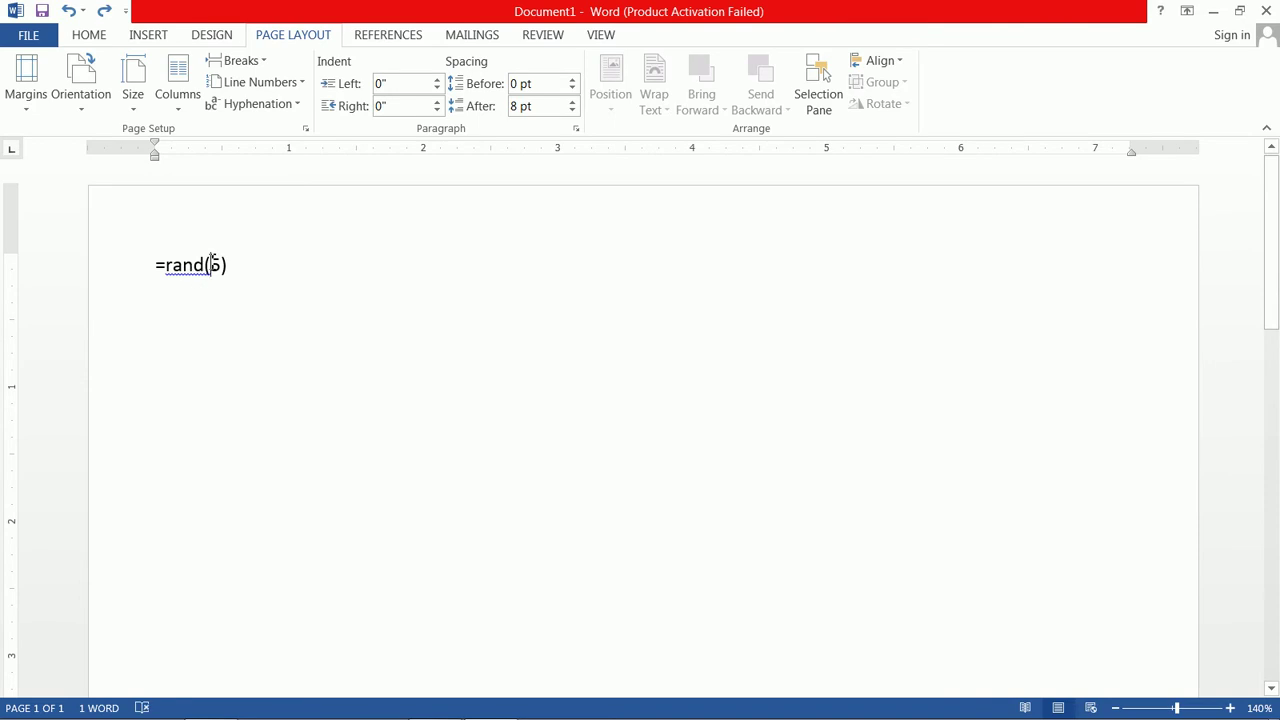
pyautogui.press('Delete')
pyautogui.write('10')
pyautogui.press('Return')
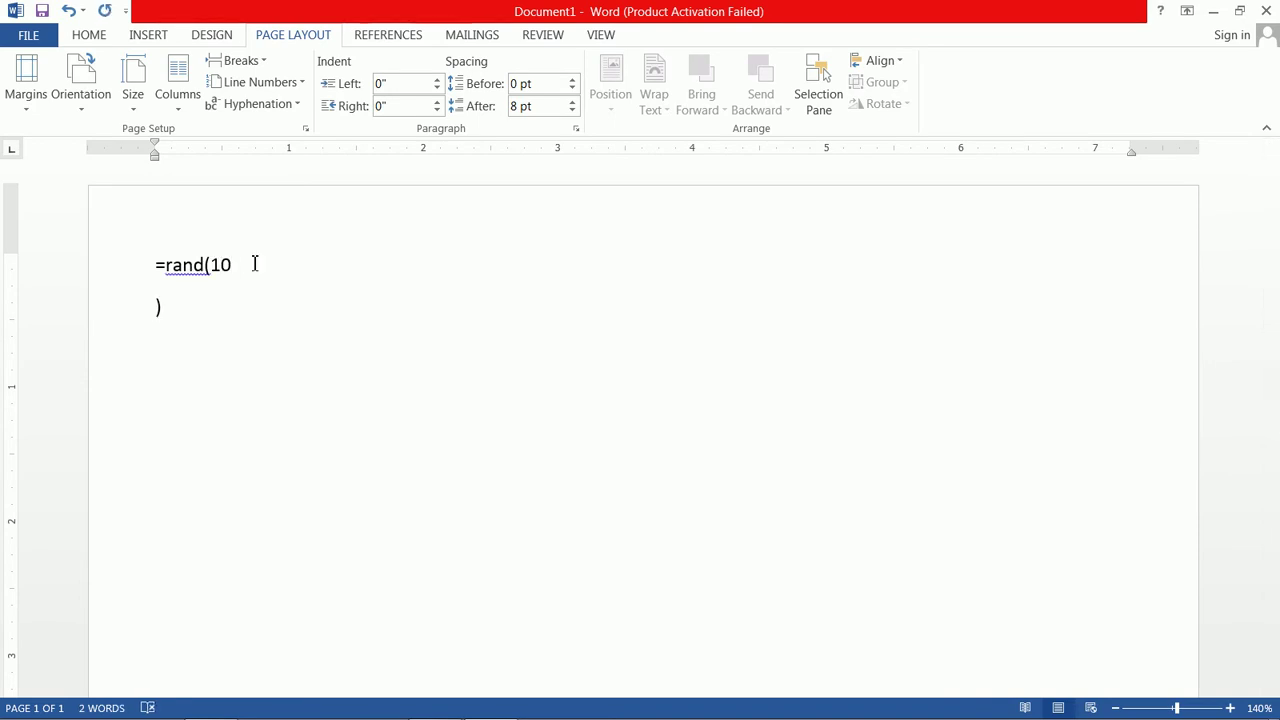
pyautogui.press('BackSpace')
pyautogui.press('Return')
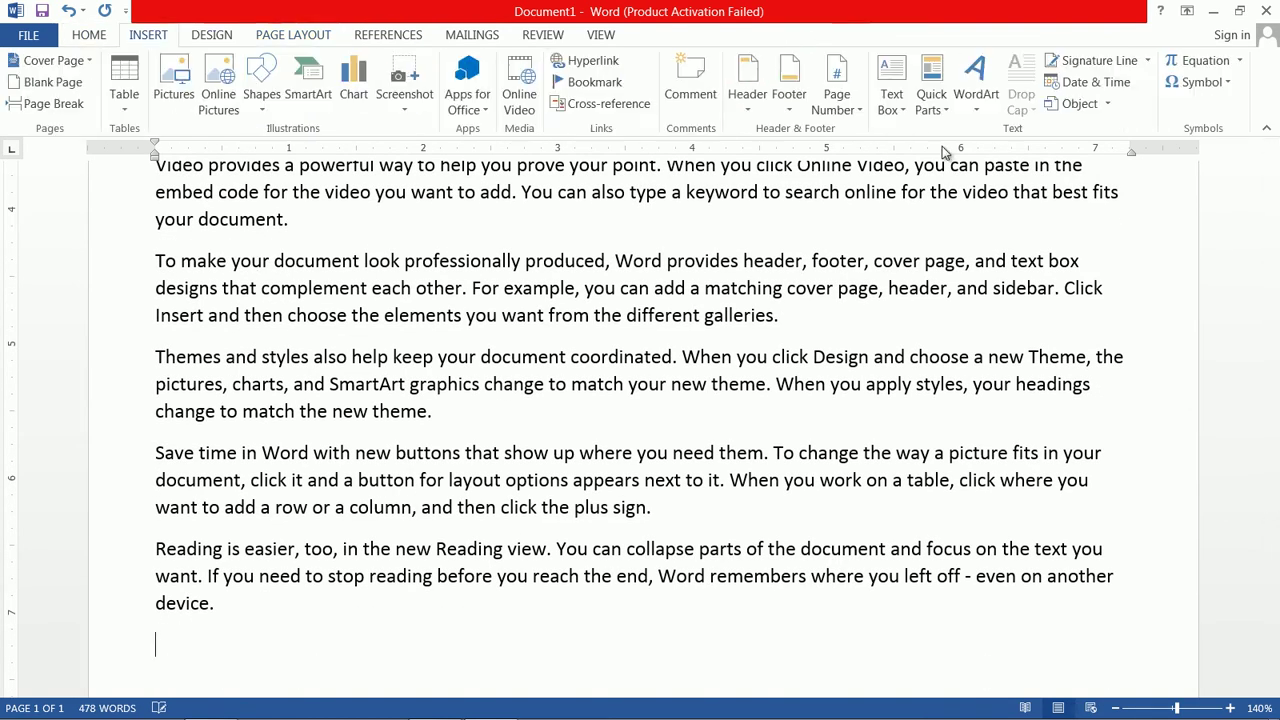
# Arrange nearly all of the sample text, from just inside the first line to its end, in two columns.
pyautogui.moveTo(323, 603); pyautogui.dragTo(250, 148)
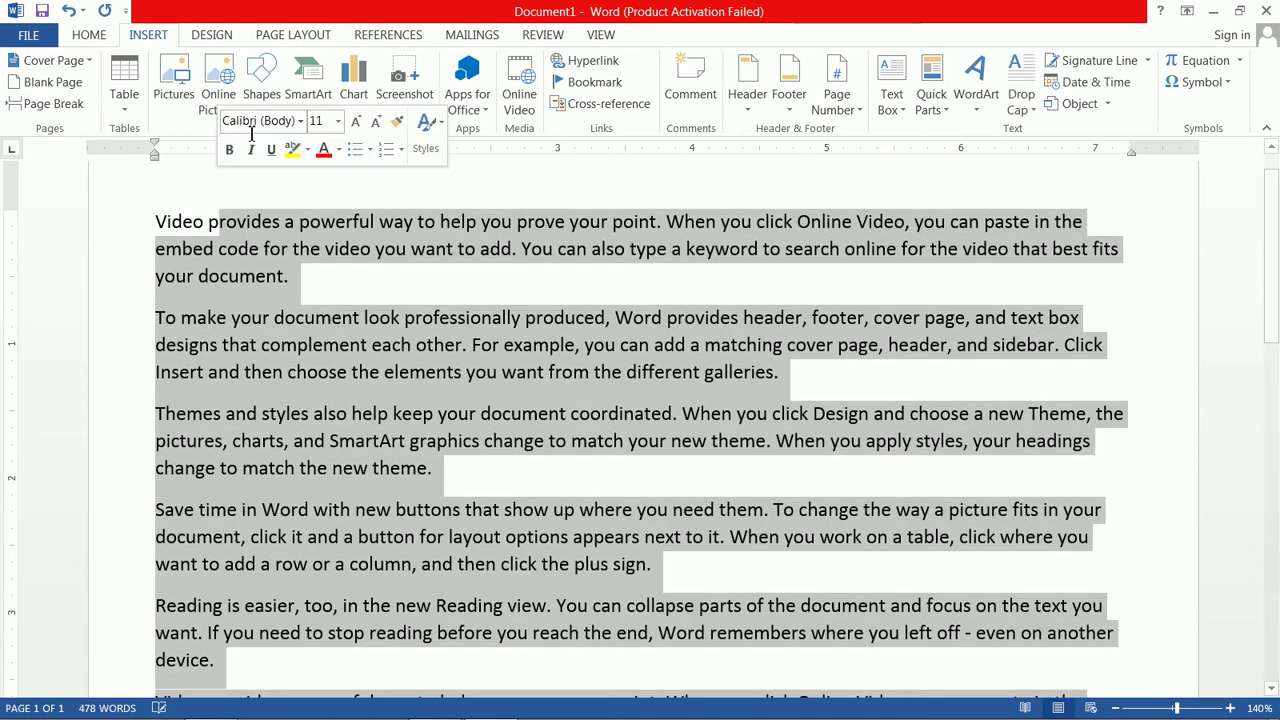
pyautogui.click(282, 40)
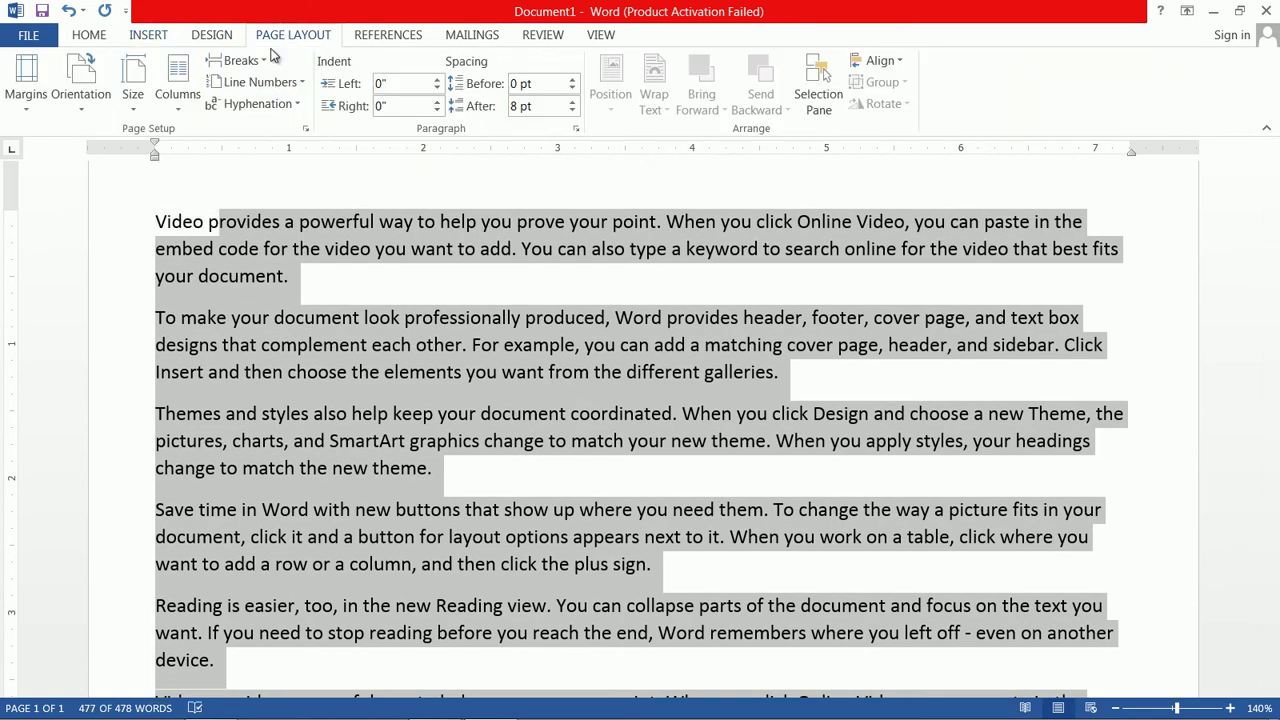
pyautogui.click(180, 104)
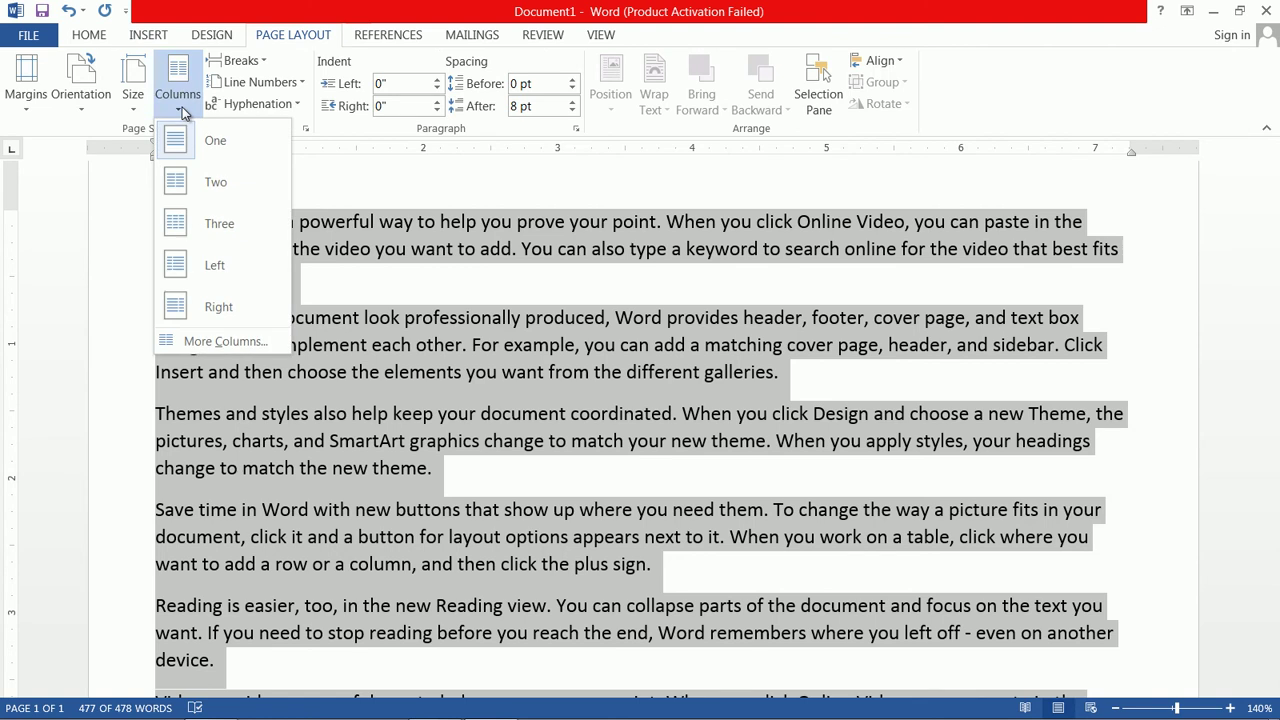
pyautogui.click(213, 182)
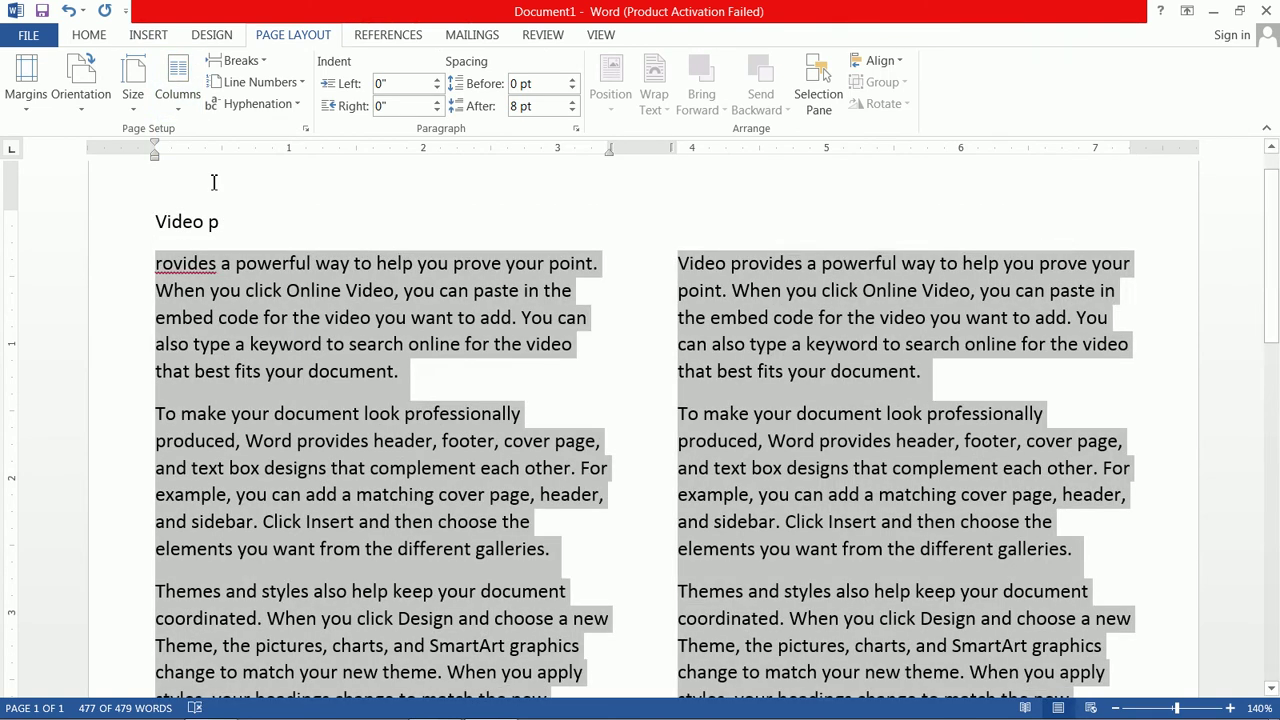
pyautogui.scroll(1, 729, 318)
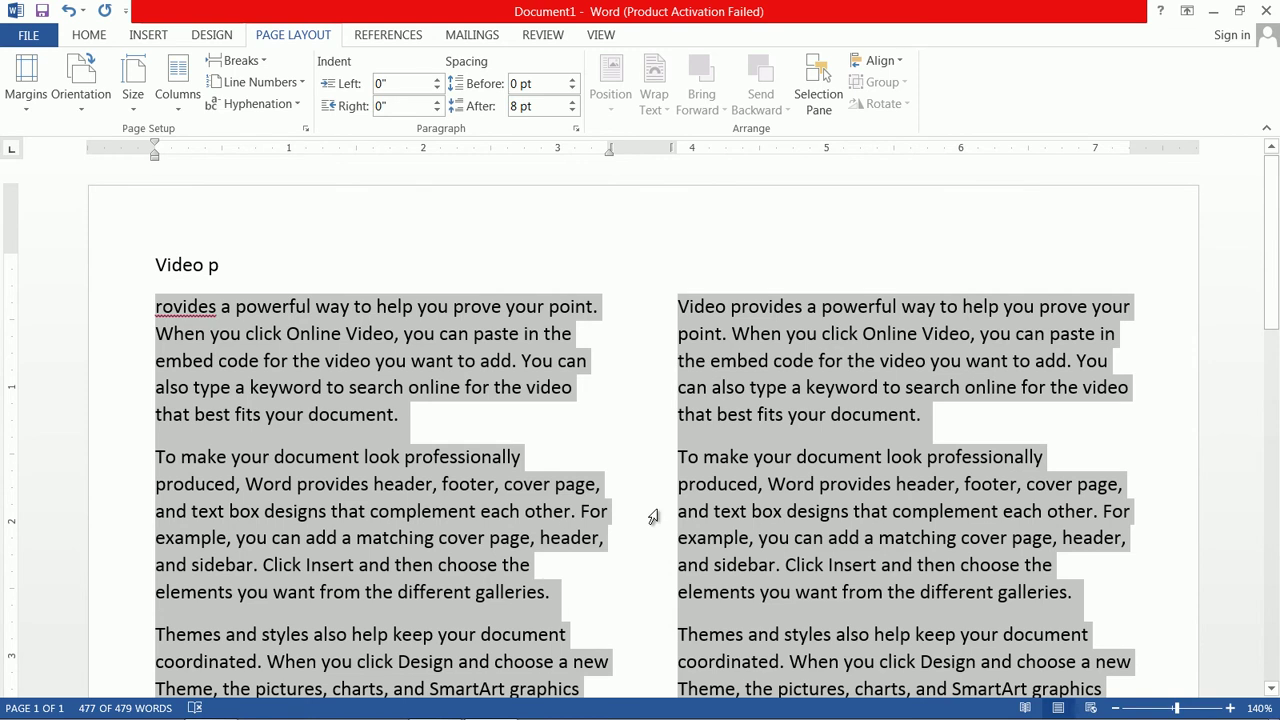
# Return the selected text to a single column and delete all text in the document.
pyautogui.click(180, 117)
pyautogui.click(206, 144)
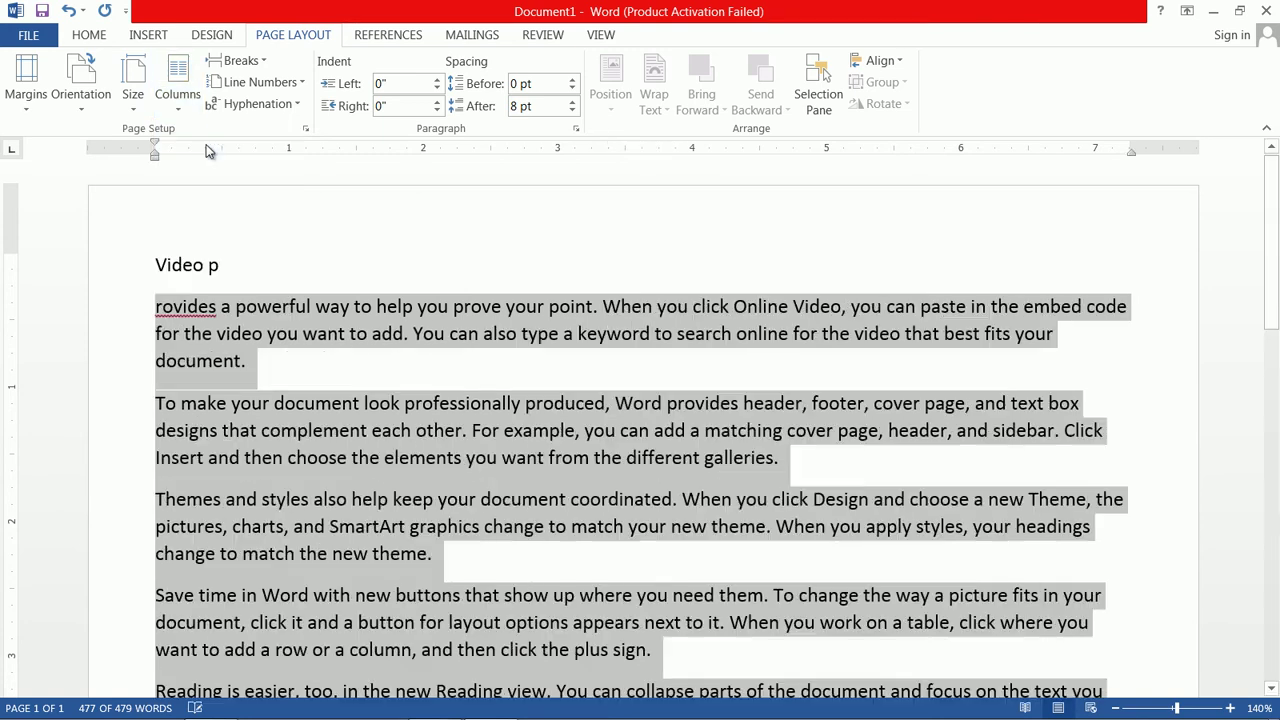
pyautogui.click(262, 292)
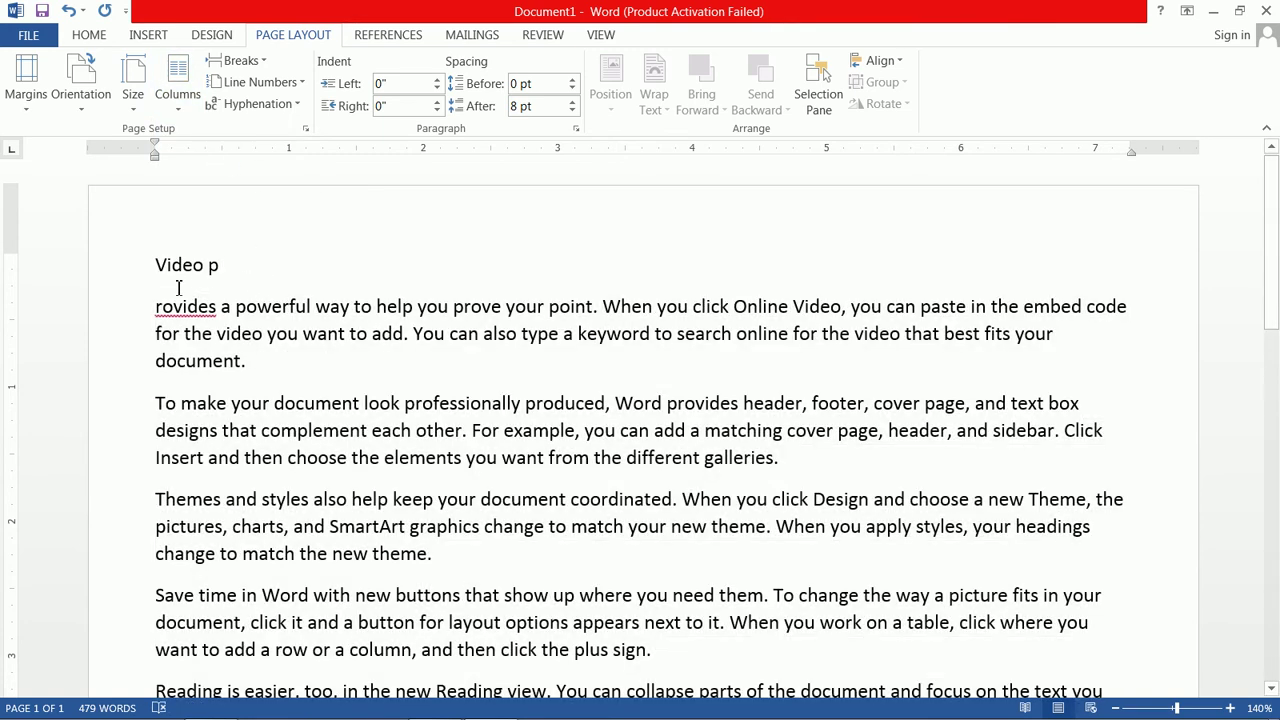
pyautogui.hotkey('ctrl', 'a')
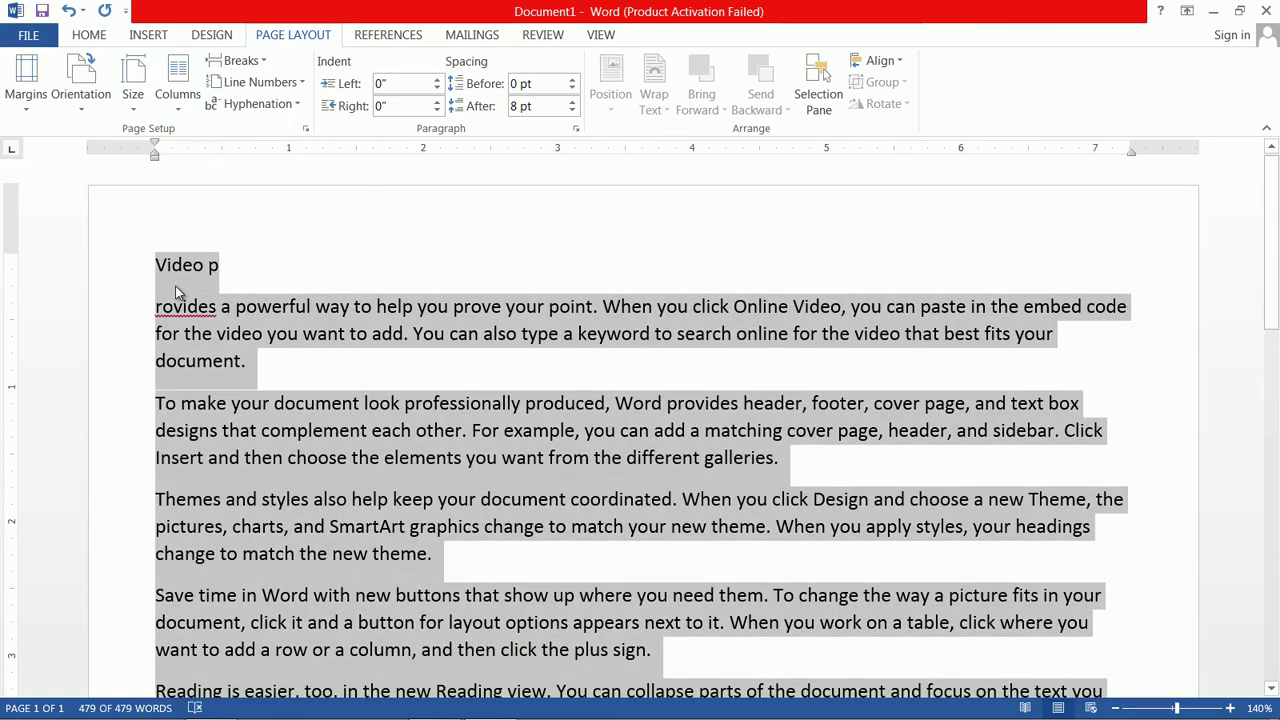
pyautogui.press('Delete')
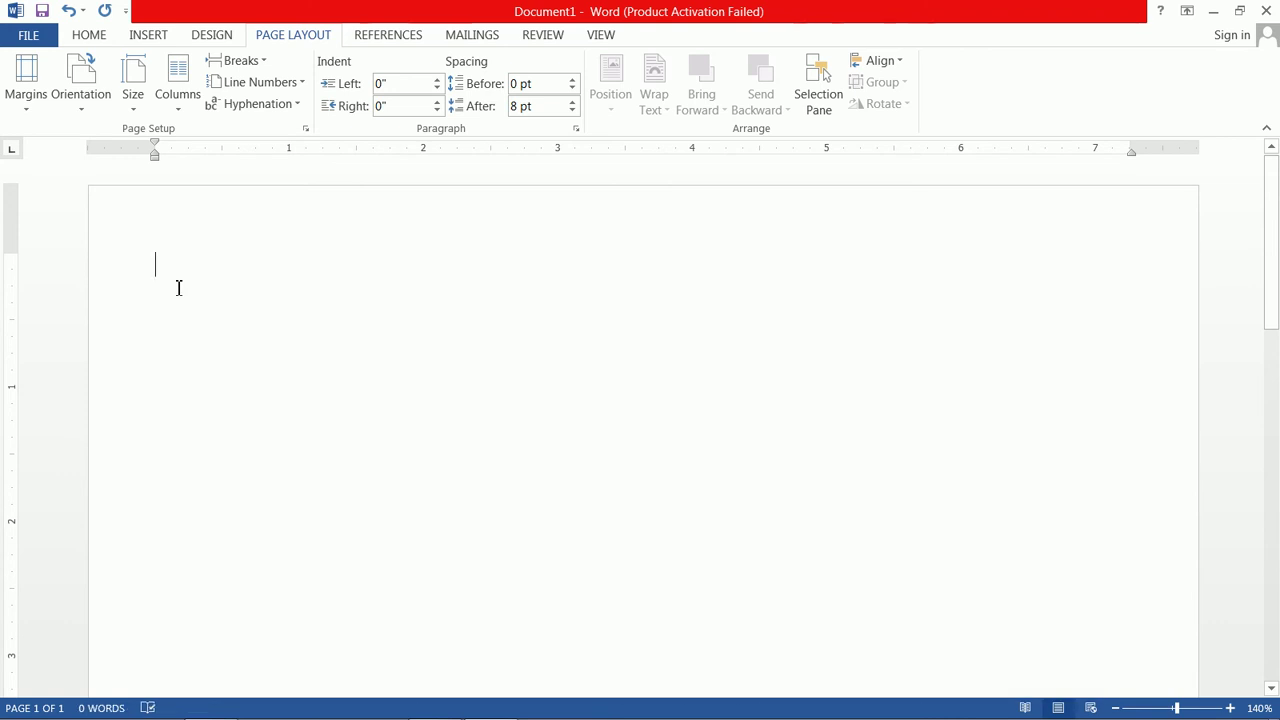
# Set the empty document to two columns and write about five lines of random filler text in the first column, starting with "Gjgjgj gfgjj".
pyautogui.click(180, 114)
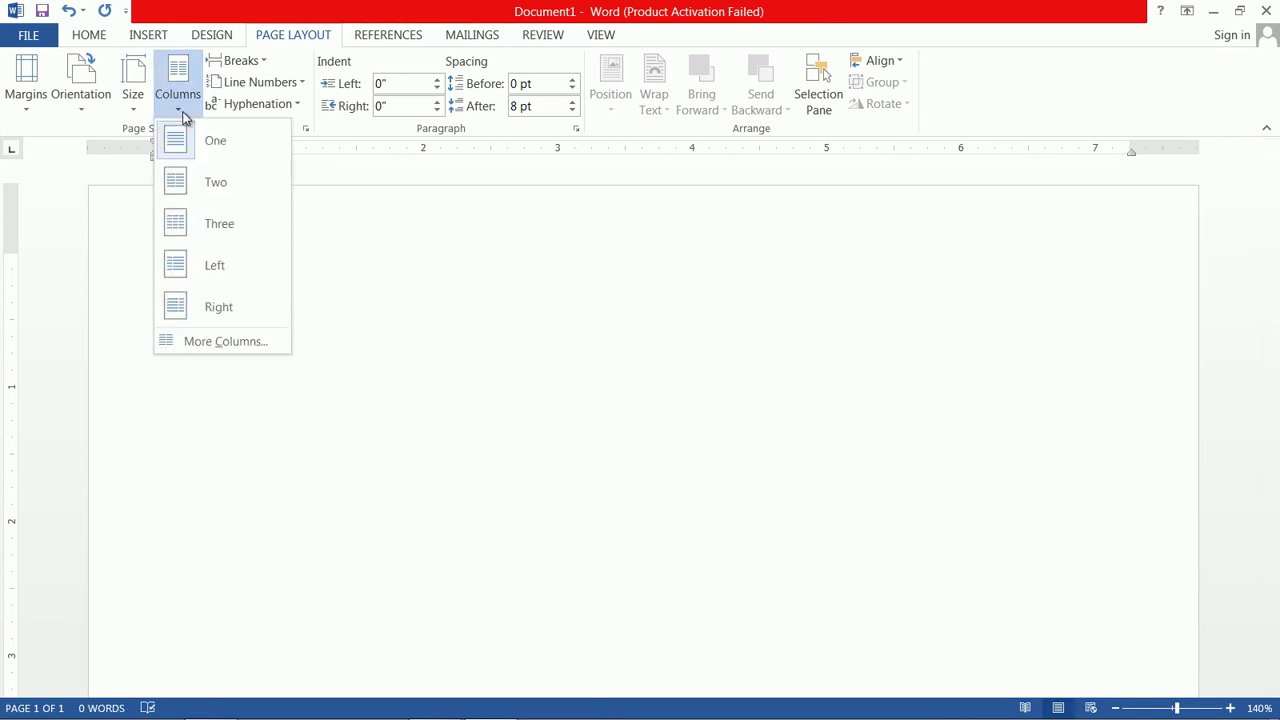
pyautogui.click(231, 182)
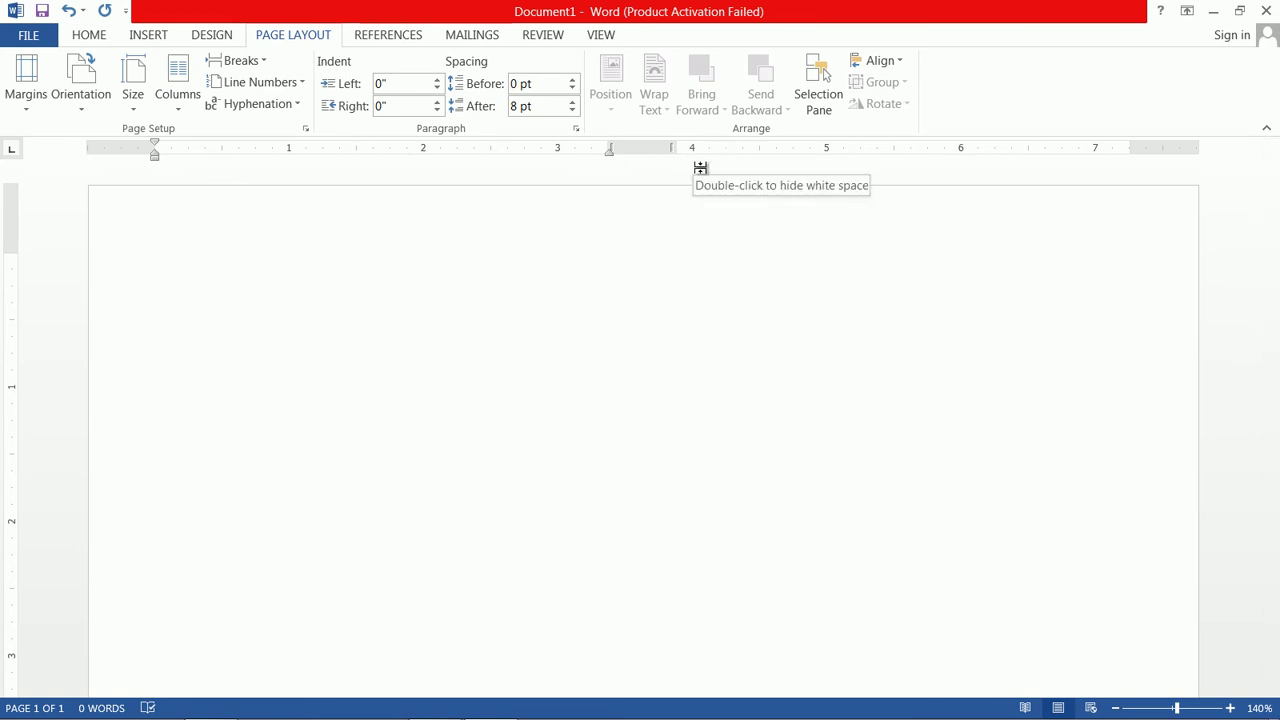
pyautogui.write('Gjgjgj gfgjj')
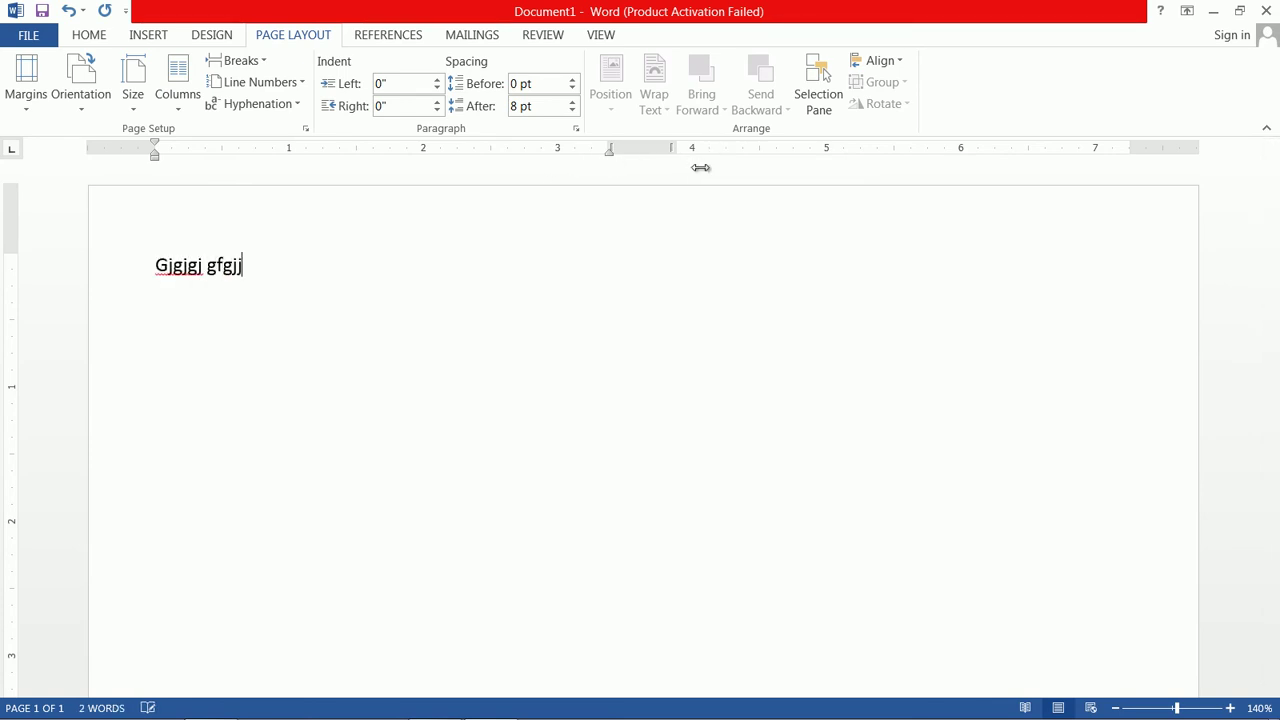
pyautogui.write(' gf gdggjgjg ')
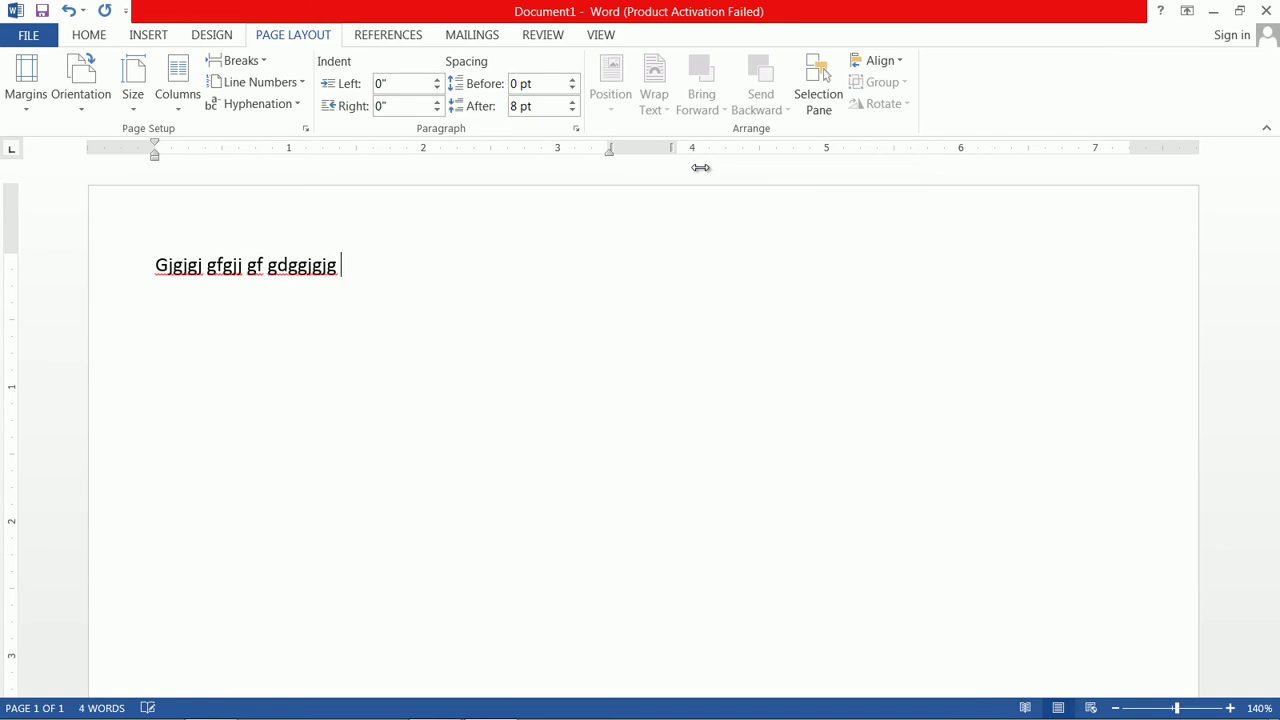
pyautogui.write('gjgjjh gfjg ')
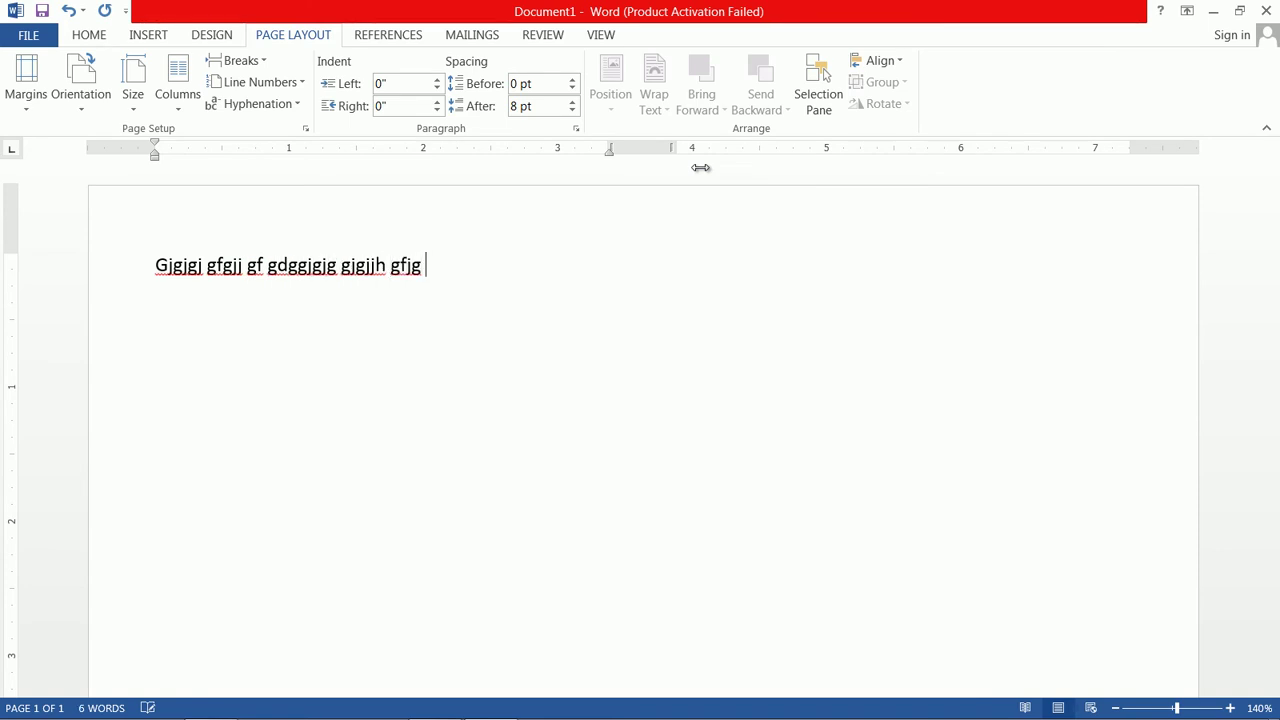
pyautogui.write('gvbvxcvnxvcbn')
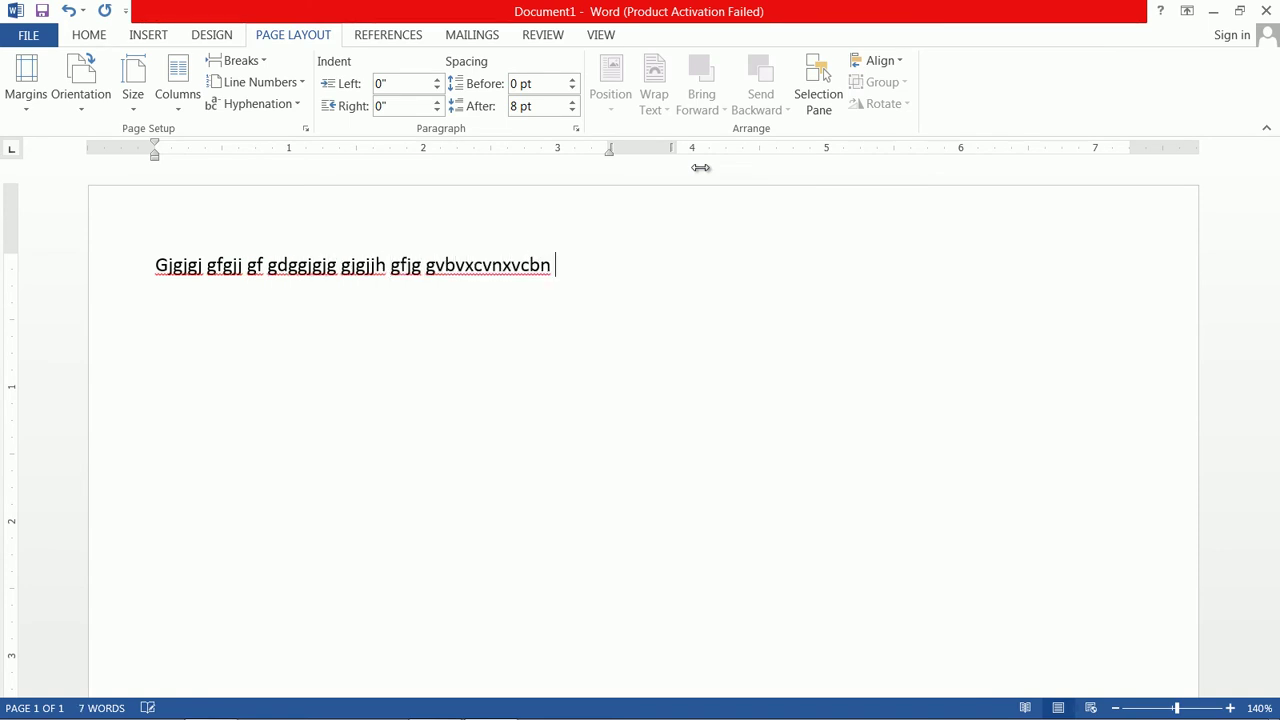
pyautogui.press('Return')
pyautogui.write('cvxcvbxcvjcvjk vxcjvxcjxcvjh')
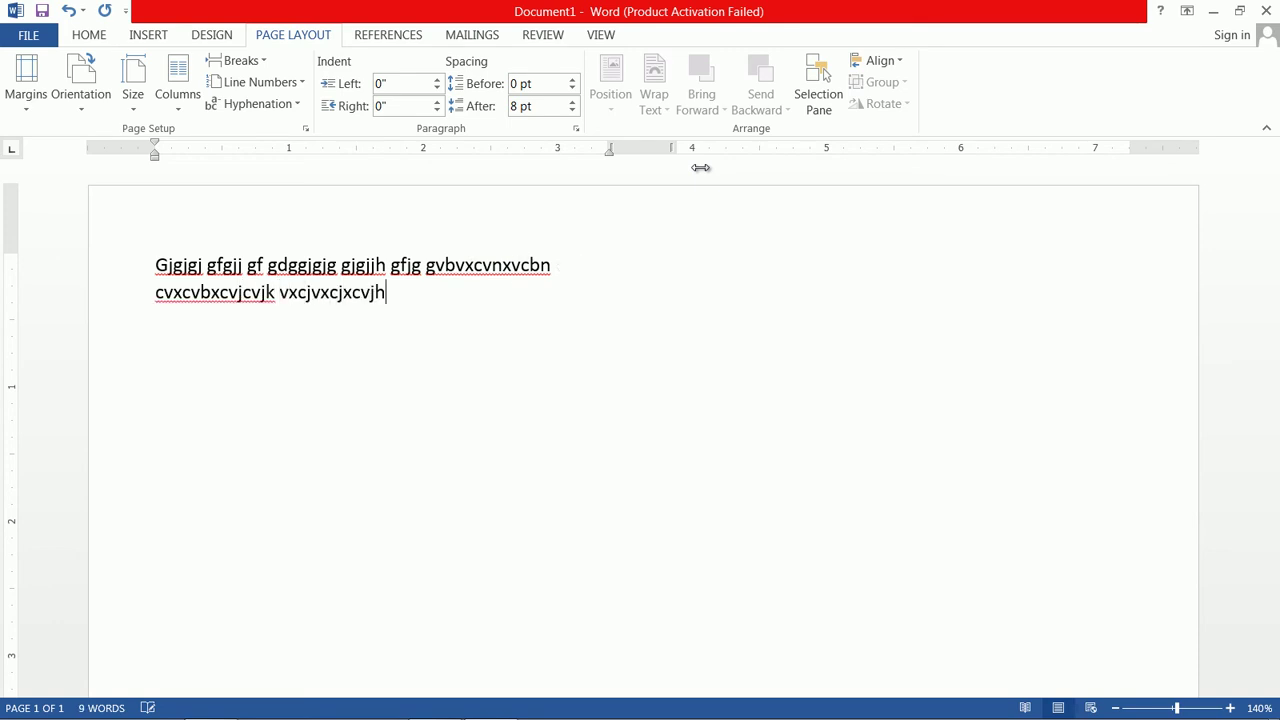
pyautogui.write(' vxcjkvxcjhvjxchxcvjh xcvjkxvjh')
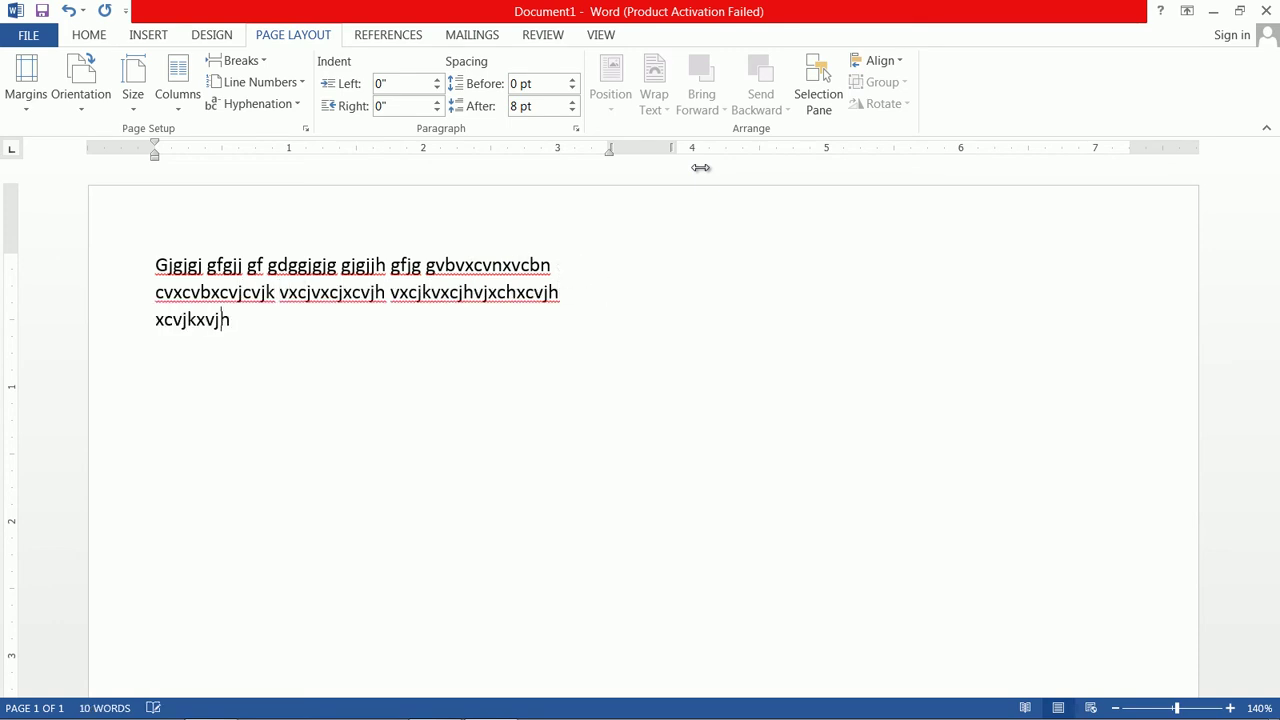
pyautogui.write('xcvjh xvjkcvxjkuidfssduisdfiuvjxxvj')
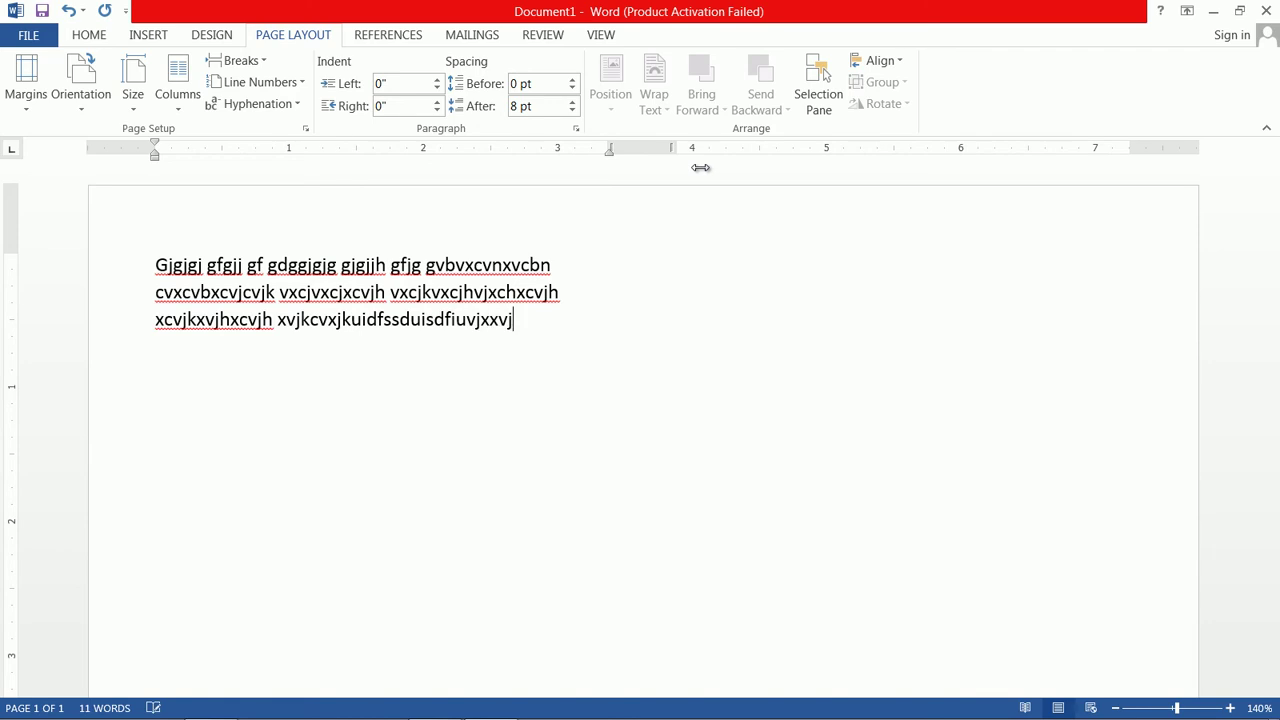
pyautogui.write('k vxjcvjhvxcjhvxjh xvjkvxcvjhxcvjh vcxjvjxccvjhcvjhx cv')
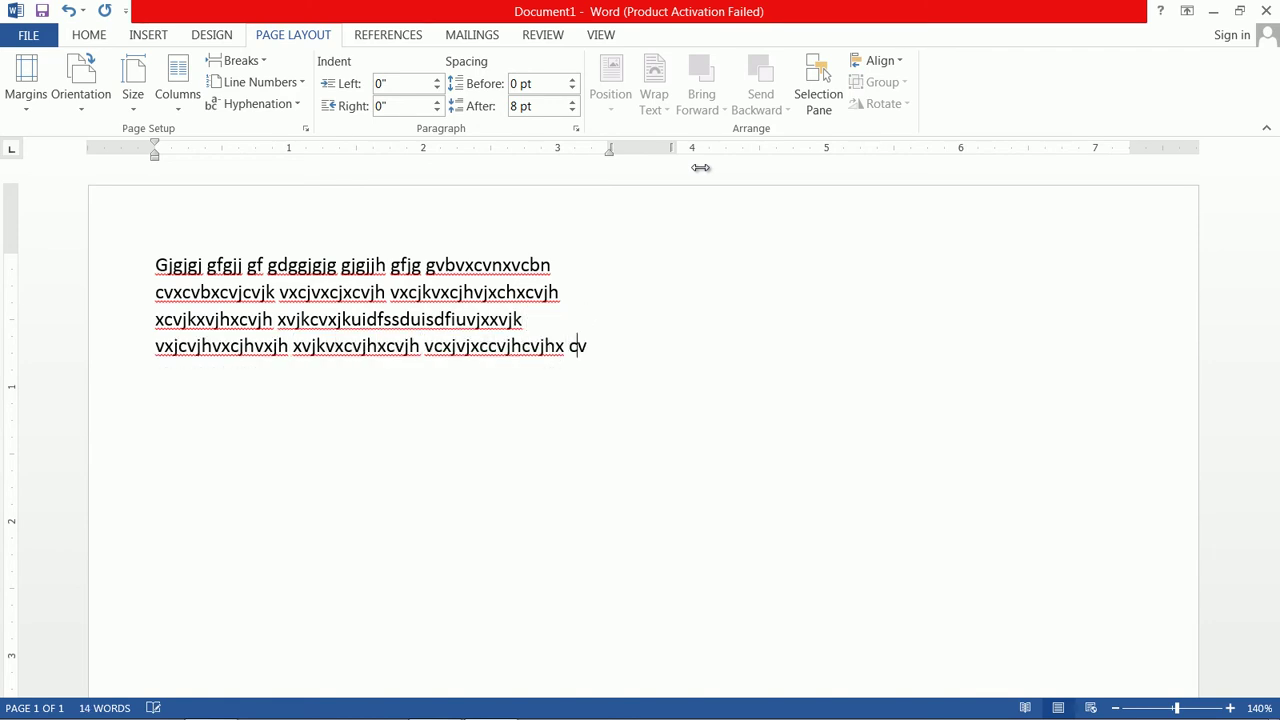
pyautogui.write('xjkxcvjhvjhxcxcvjhjhxcvjhxcvjh')
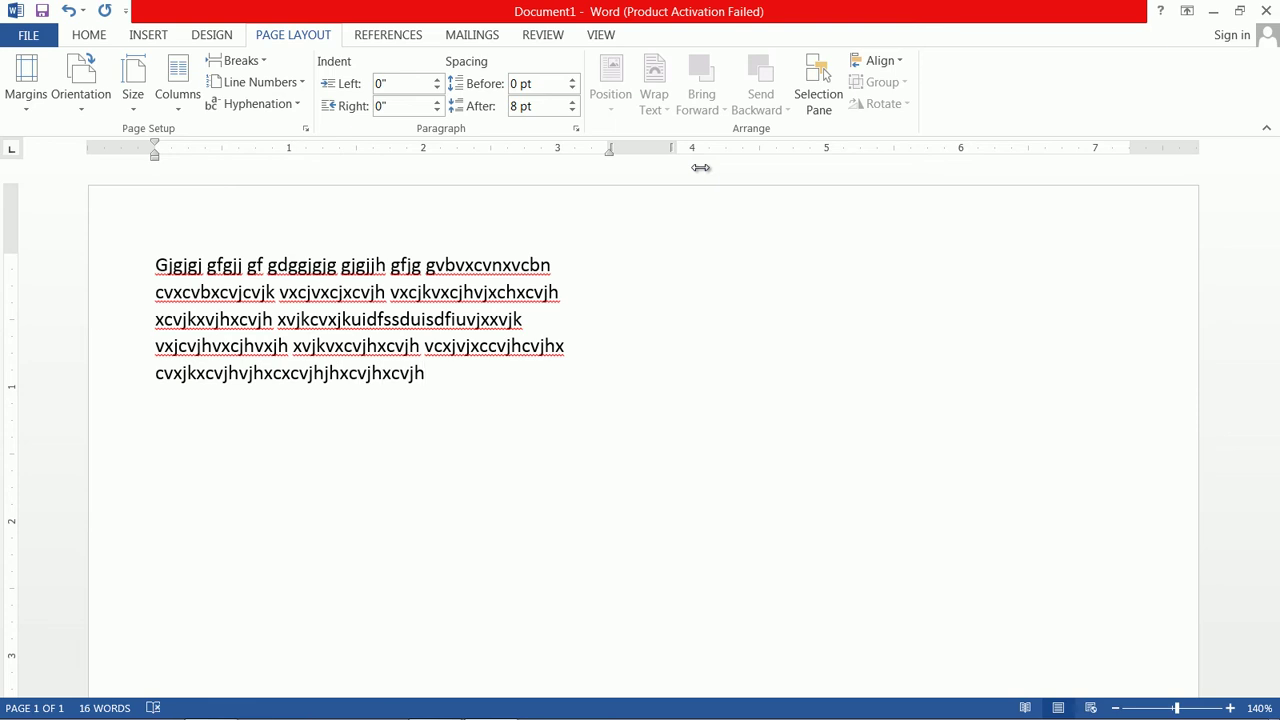
# Insert a column break after the filler text and write more random filler in the second column, starting with "fdfjjhsdffhjsd".
pyautogui.click(266, 66)
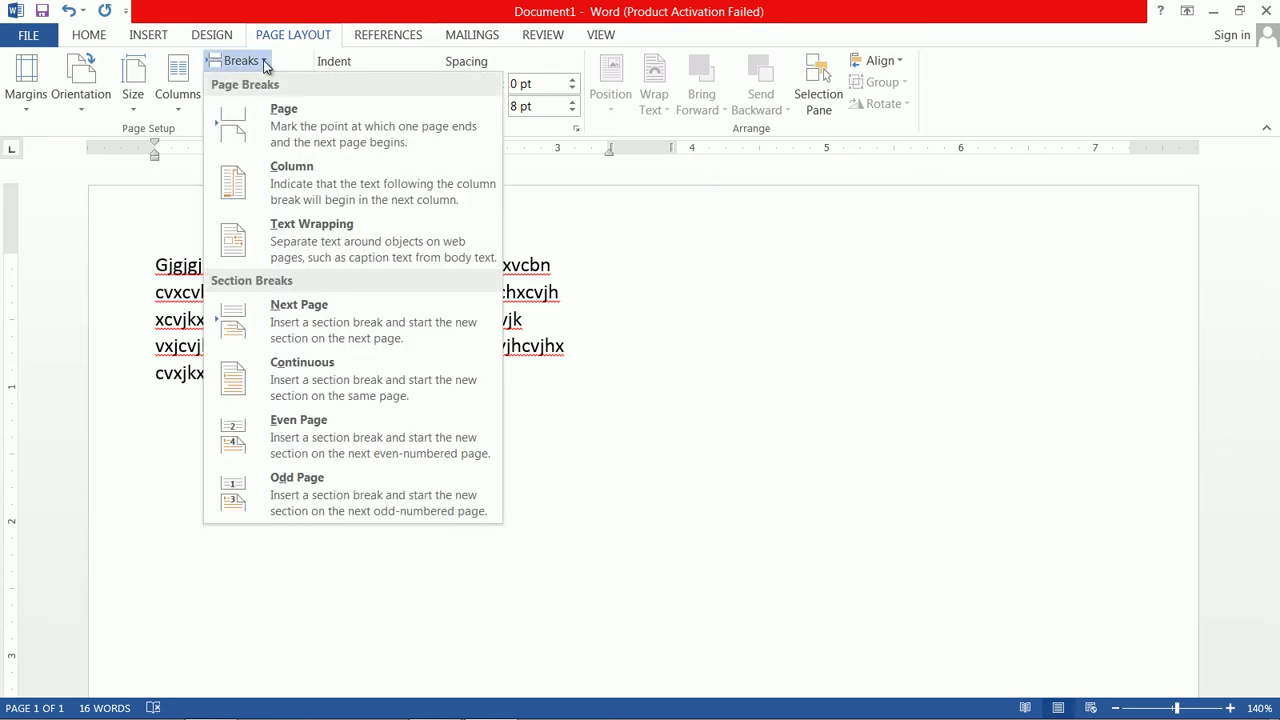
pyautogui.click(322, 182)
pyautogui.write('fdfjjhsdffhjsd xbnxbnvvv xvzbnbvvvb xvznvvbb xvznvb')
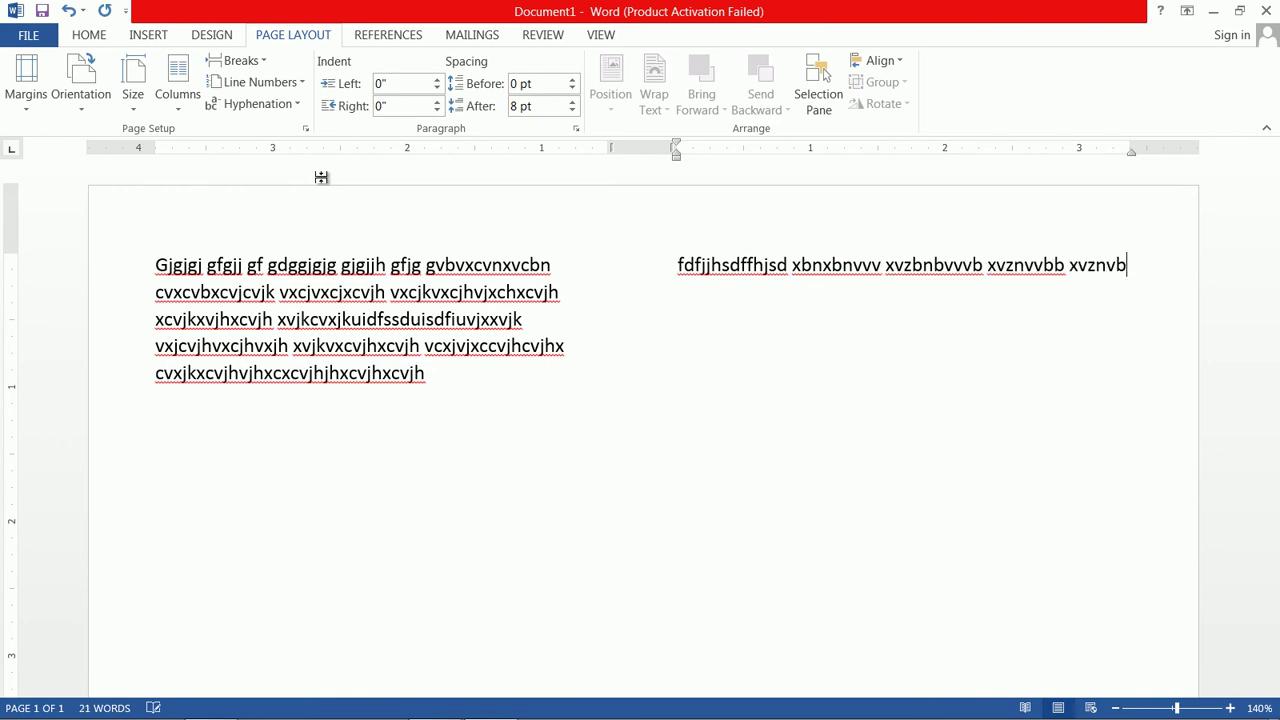
pyautogui.write('vvb zxvnmvbvvvv xvznxvzbnvbn')
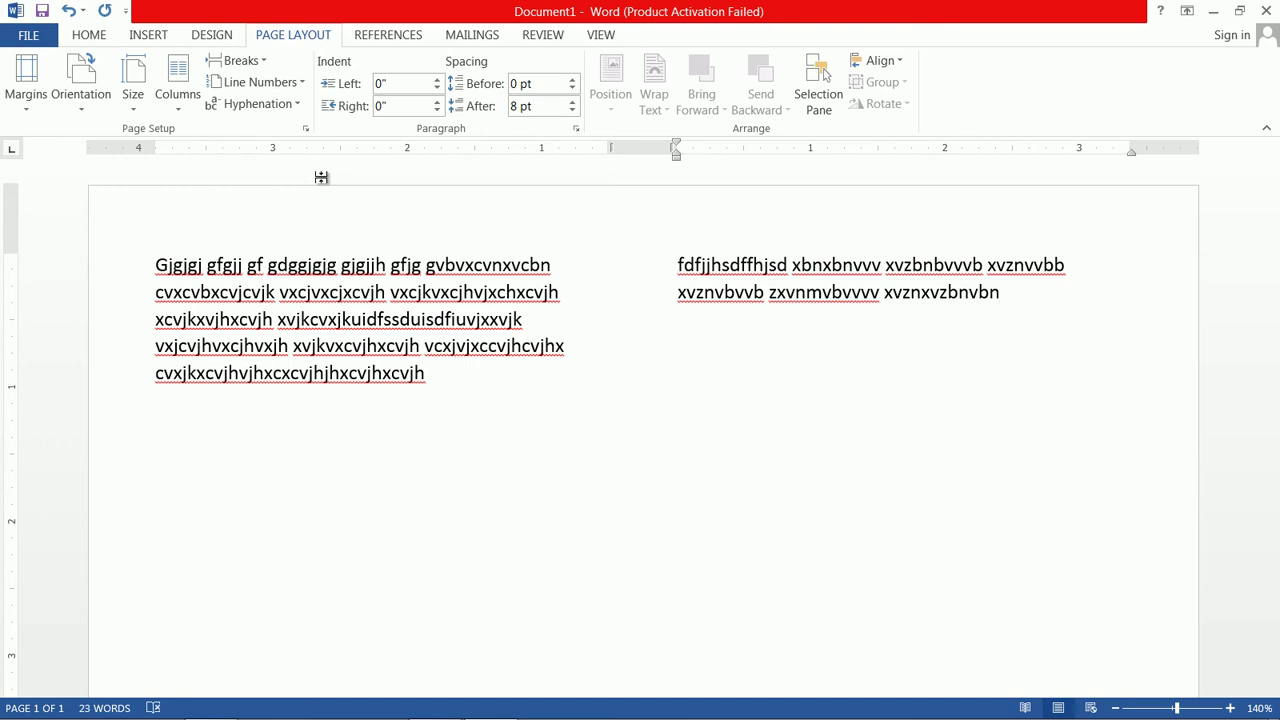
# Switch the document back to one column and delete all the filler text.
pyautogui.click(178, 100)
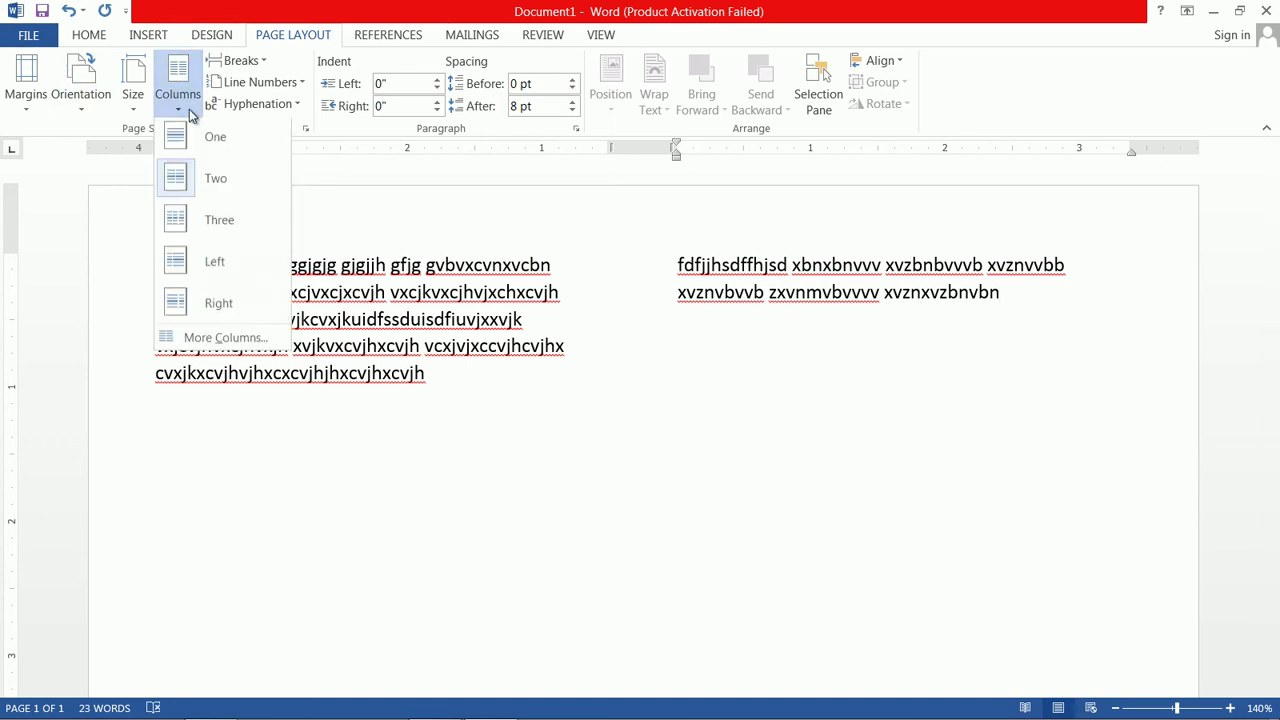
pyautogui.click(215, 141)
pyautogui.scroll(3, 428, 346)
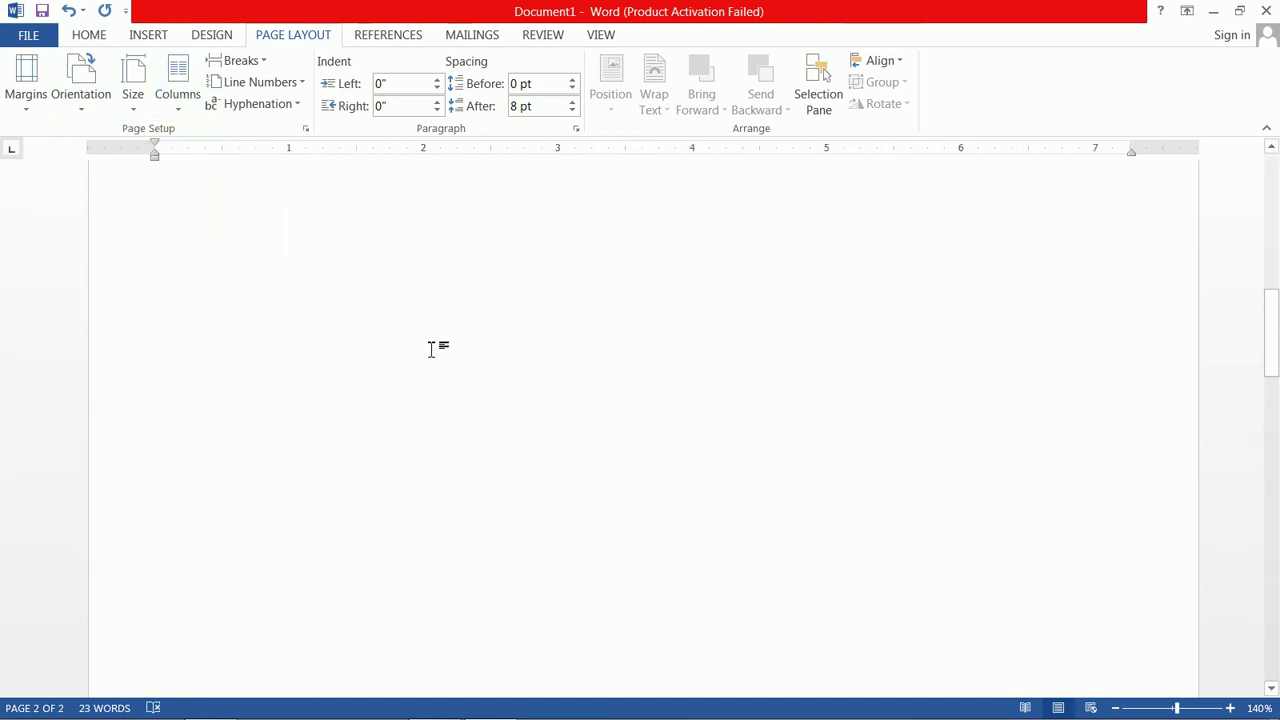
pyautogui.scroll(5, 1069, 243)
pyautogui.hotkey('ctrl', 'a')
pyautogui.press('Delete')
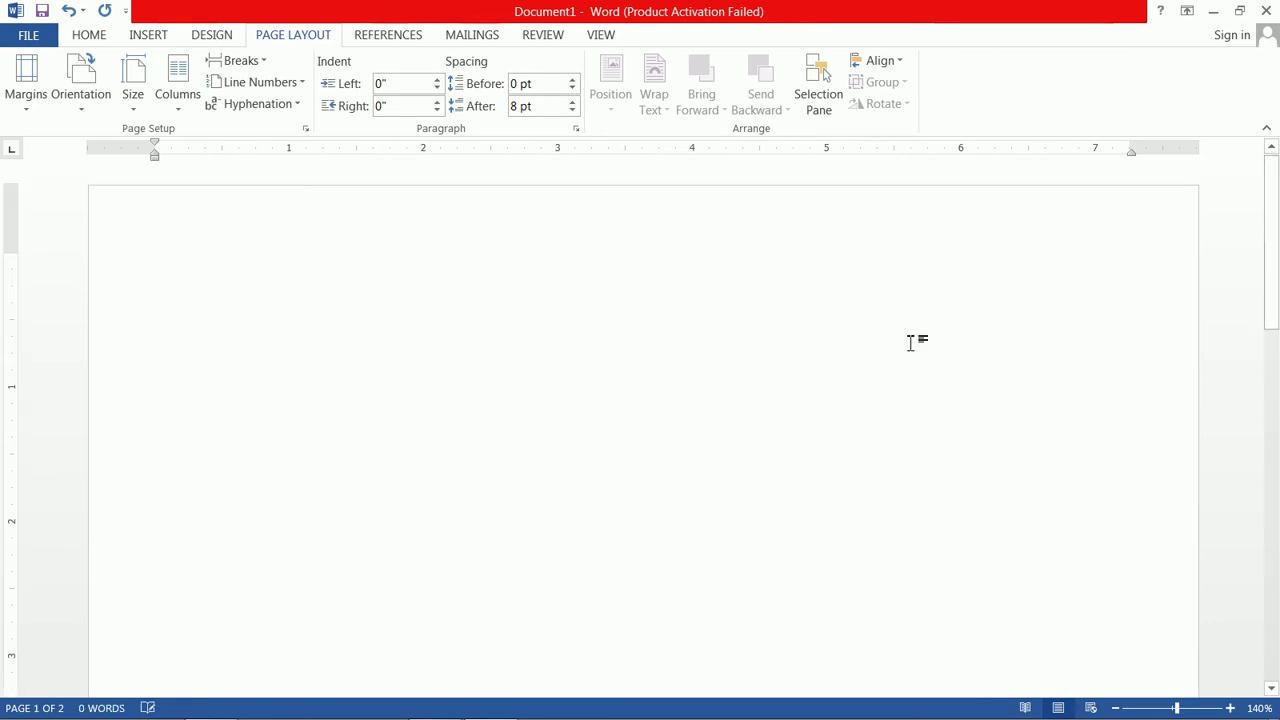
pyautogui.click(182, 105)
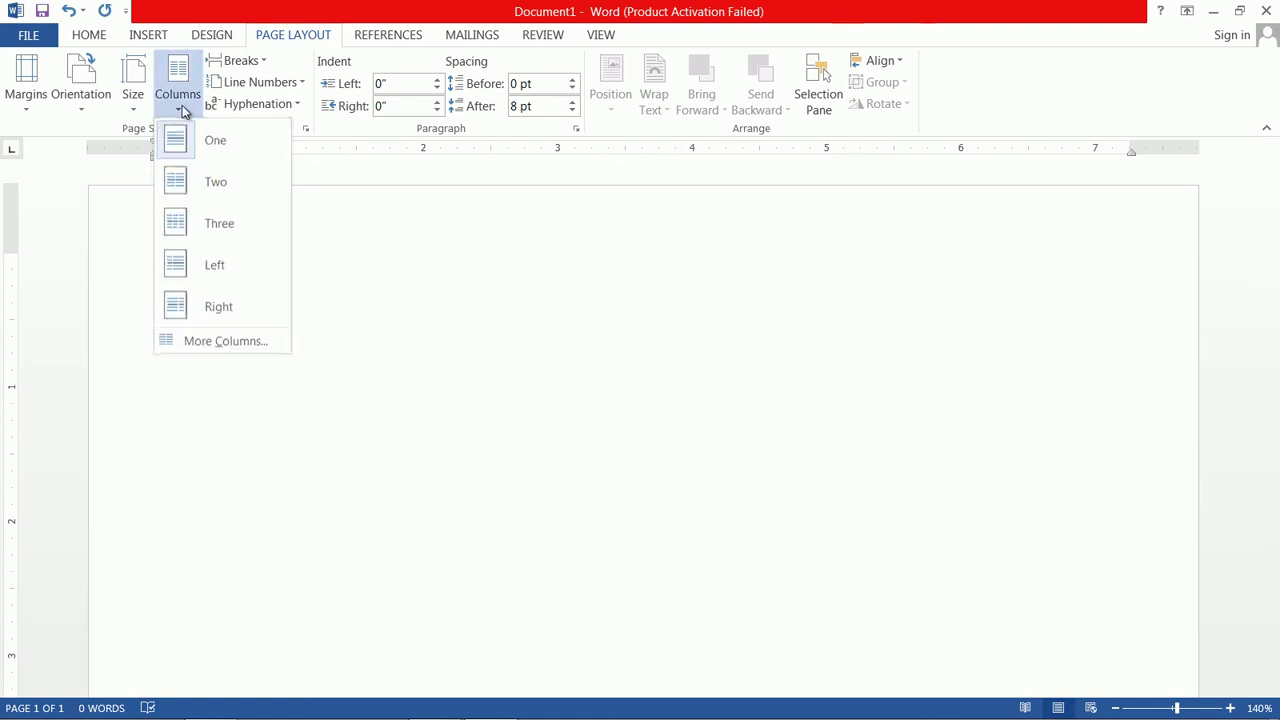
pyautogui.click(246, 345)
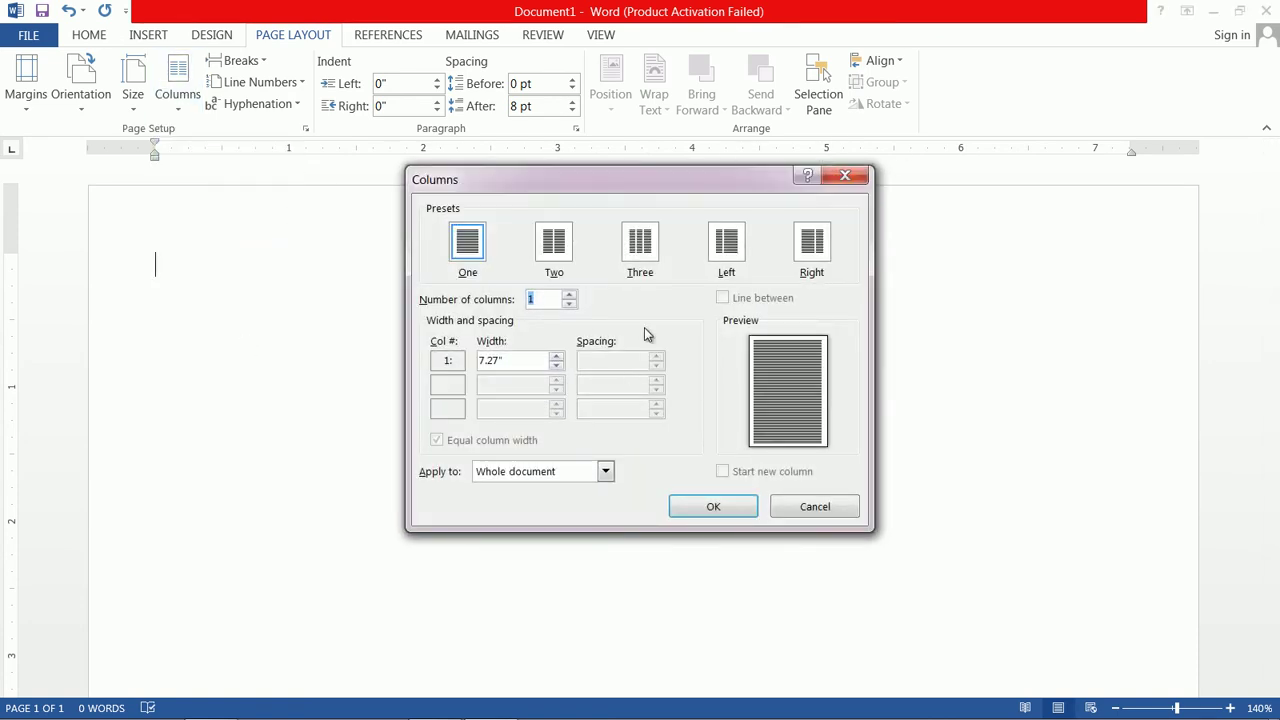
pyautogui.click(845, 176)
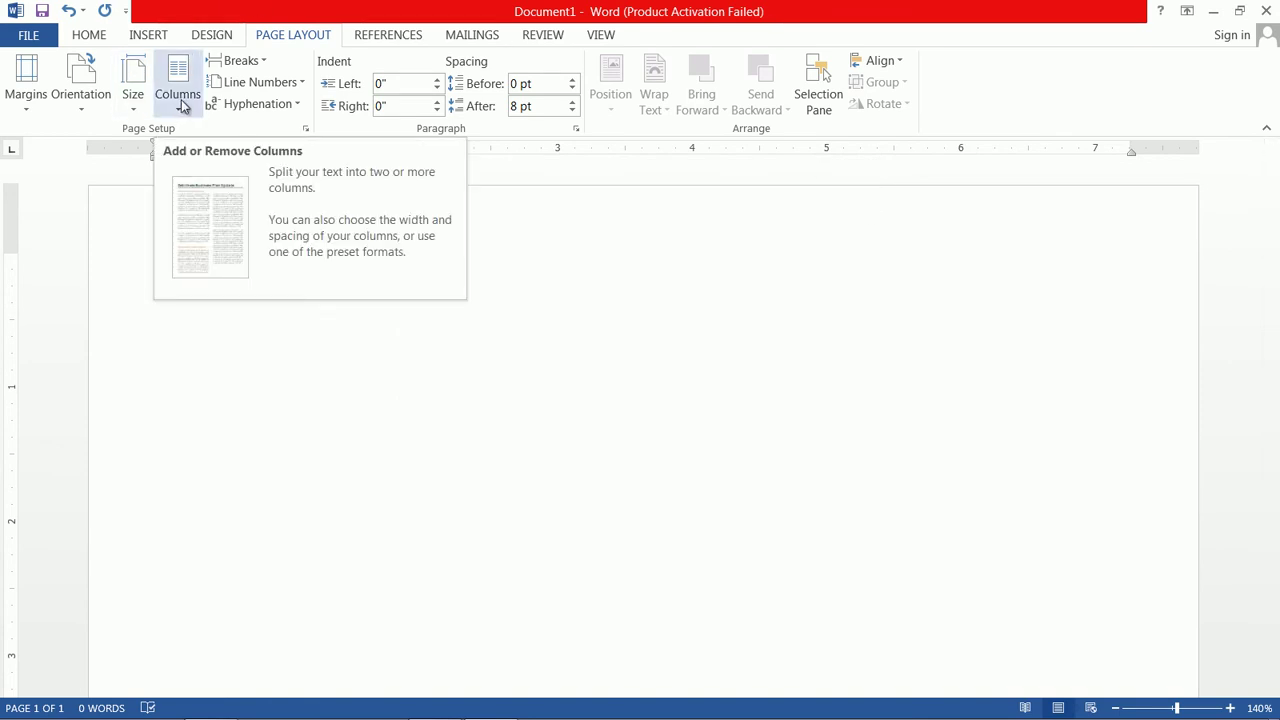
# Generate five paragraphs of sample text with the formula =rand(5).
pyautogui.write('=rand')
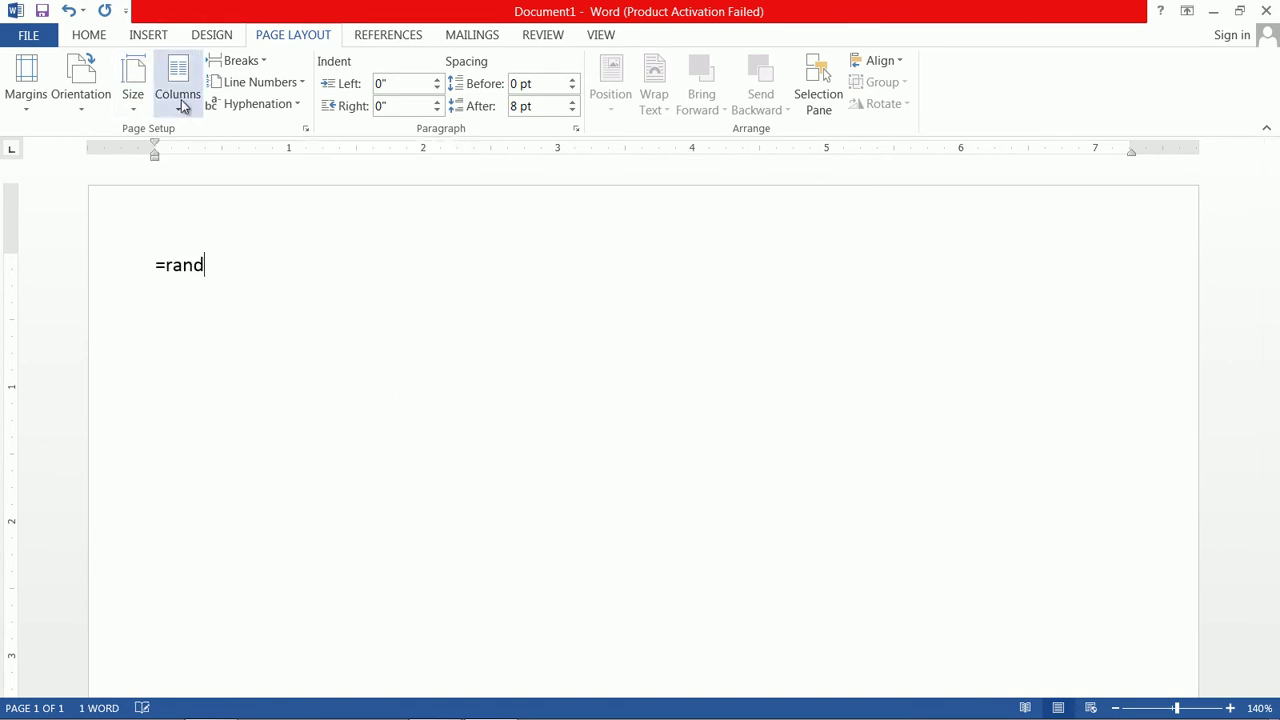
pyautogui.write('5)')
pyautogui.press('Return')
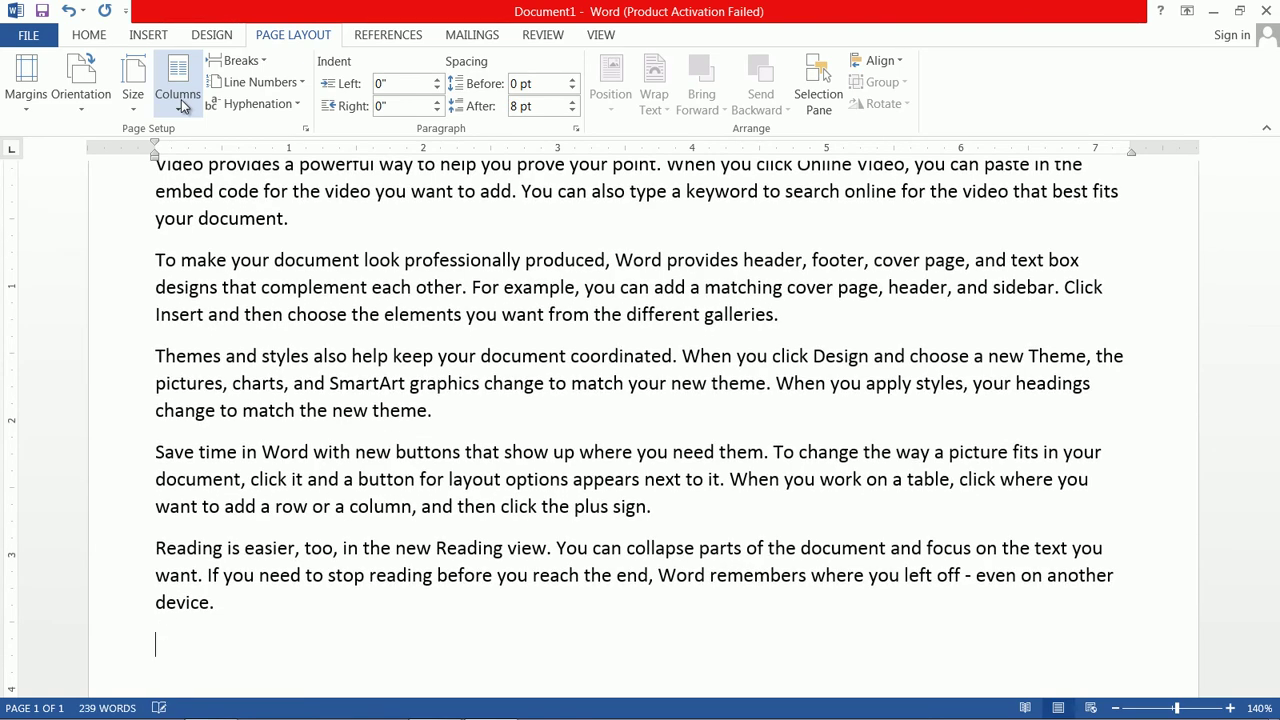
# Lay out all the sample text in two equal columns applied to the selected text, and delete that text.
pyautogui.hotkey('ctrl', 'a')
pyautogui.click(178, 90)
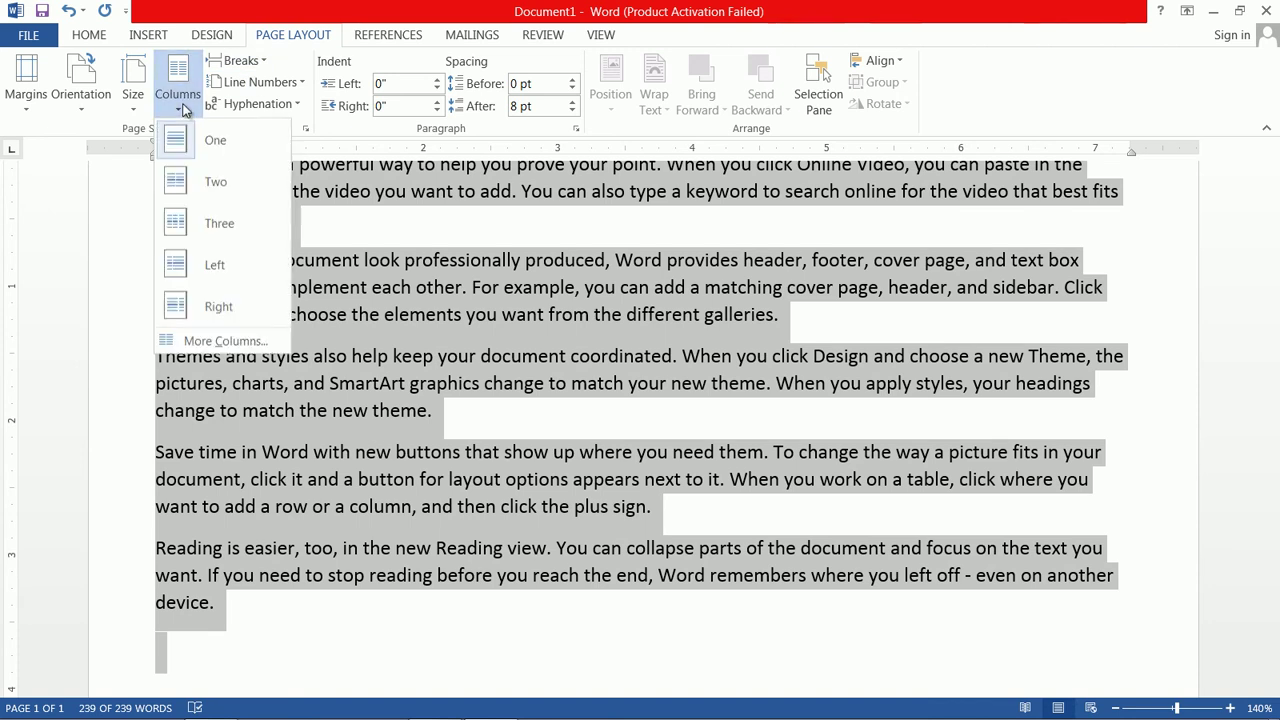
pyautogui.click(240, 340)
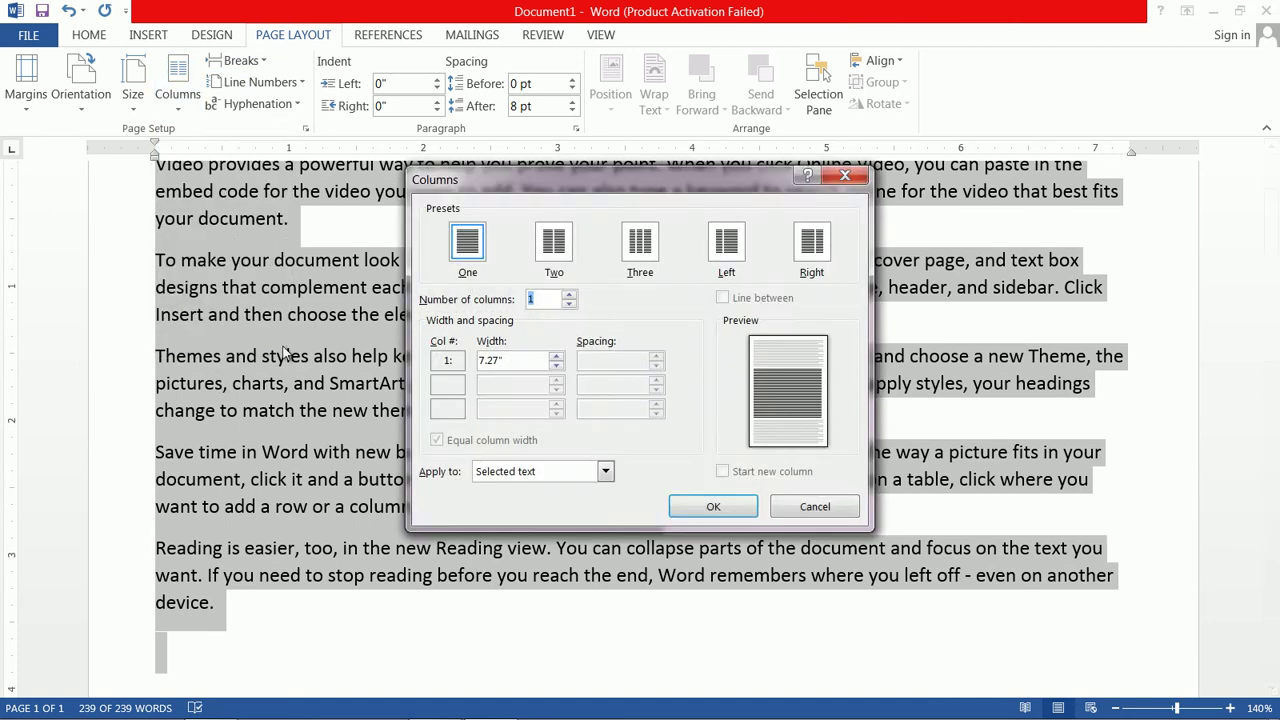
pyautogui.click(557, 249)
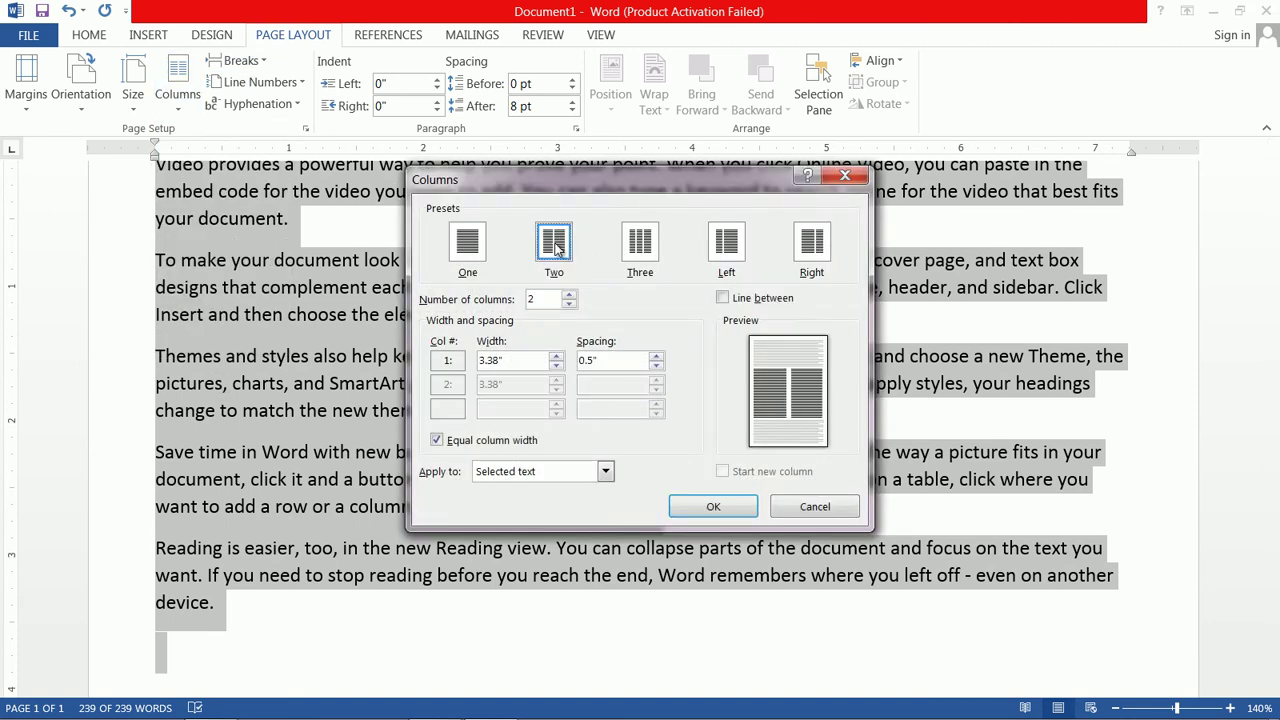
pyautogui.click(604, 472)
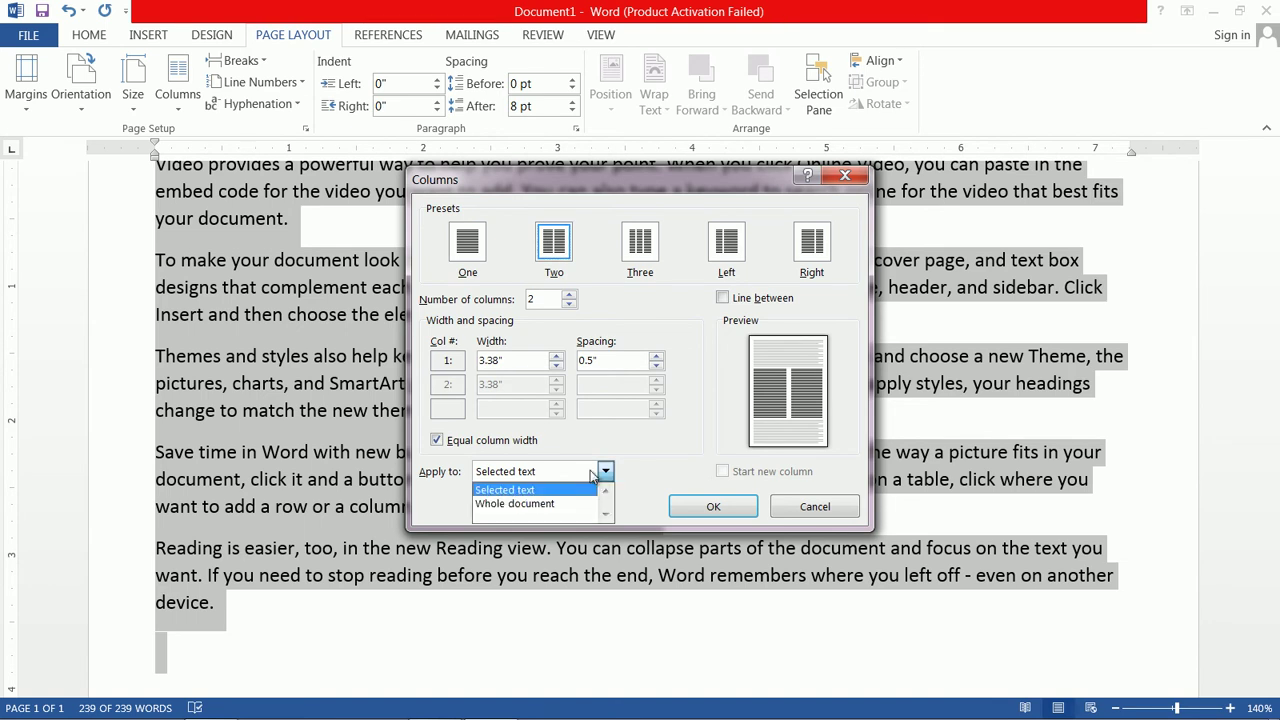
pyautogui.click(534, 491)
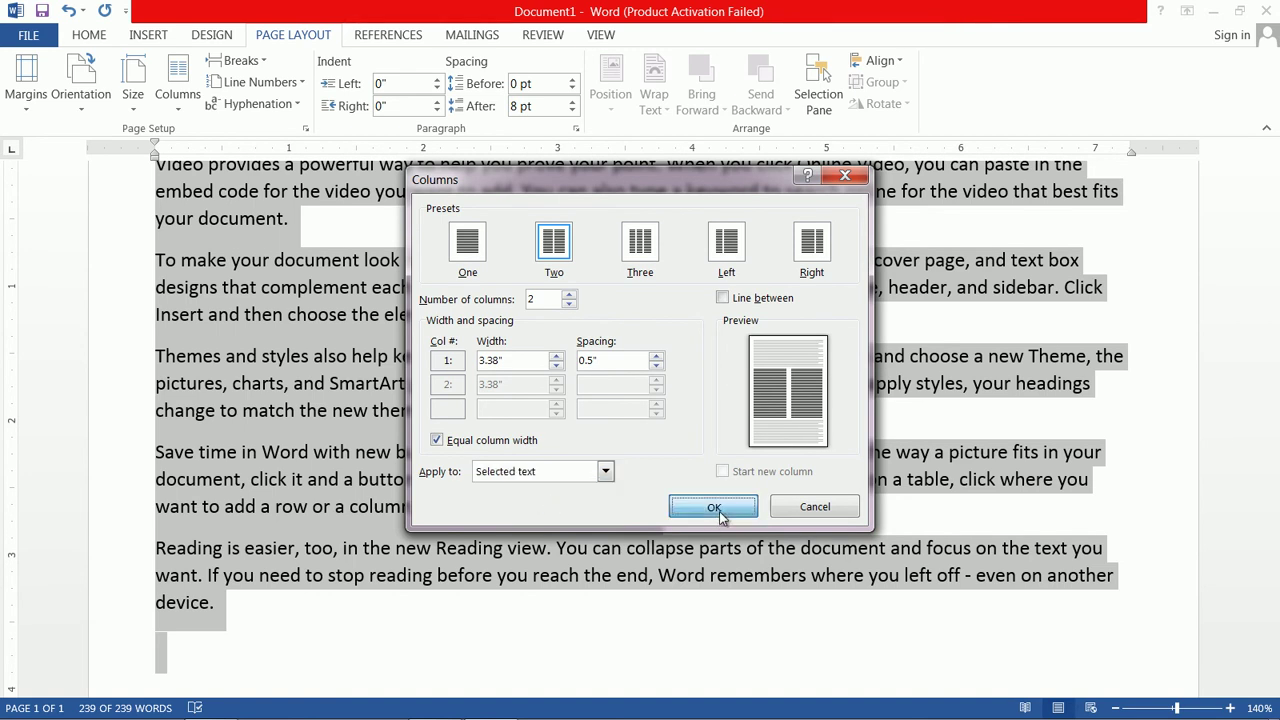
pyautogui.click(714, 508)
pyautogui.scroll(-6, 708, 416)
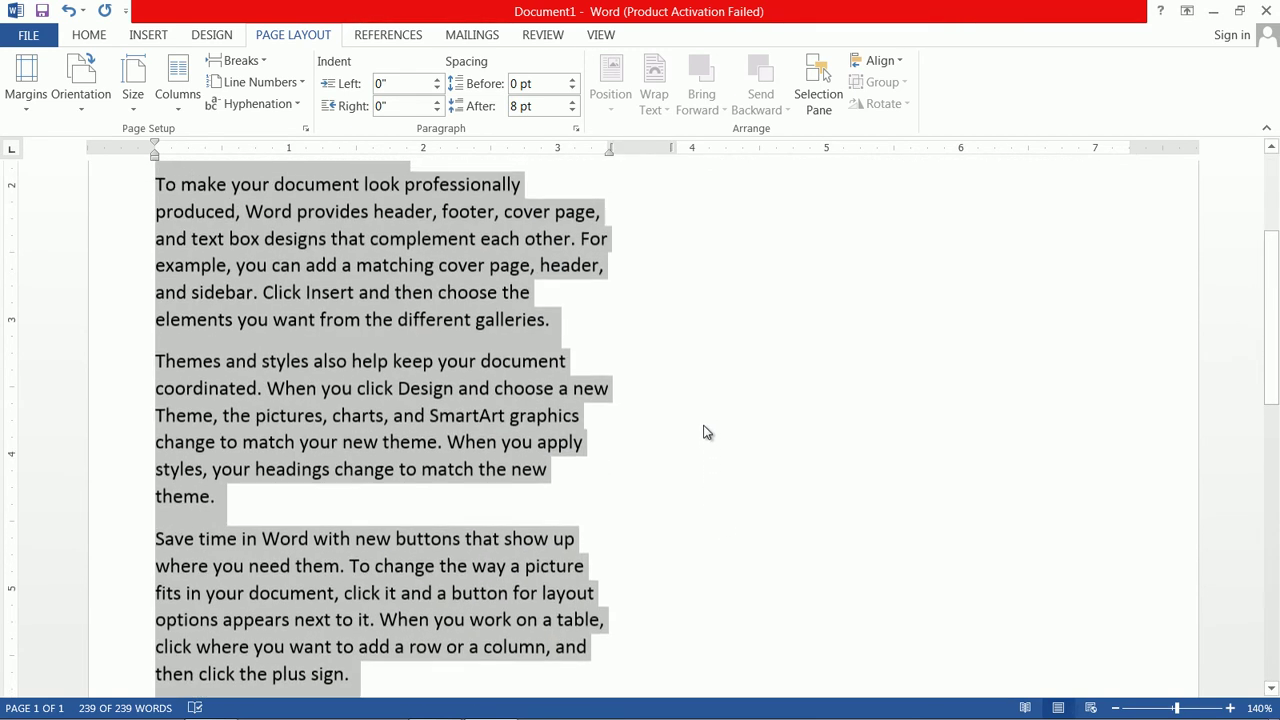
pyautogui.press('Delete')
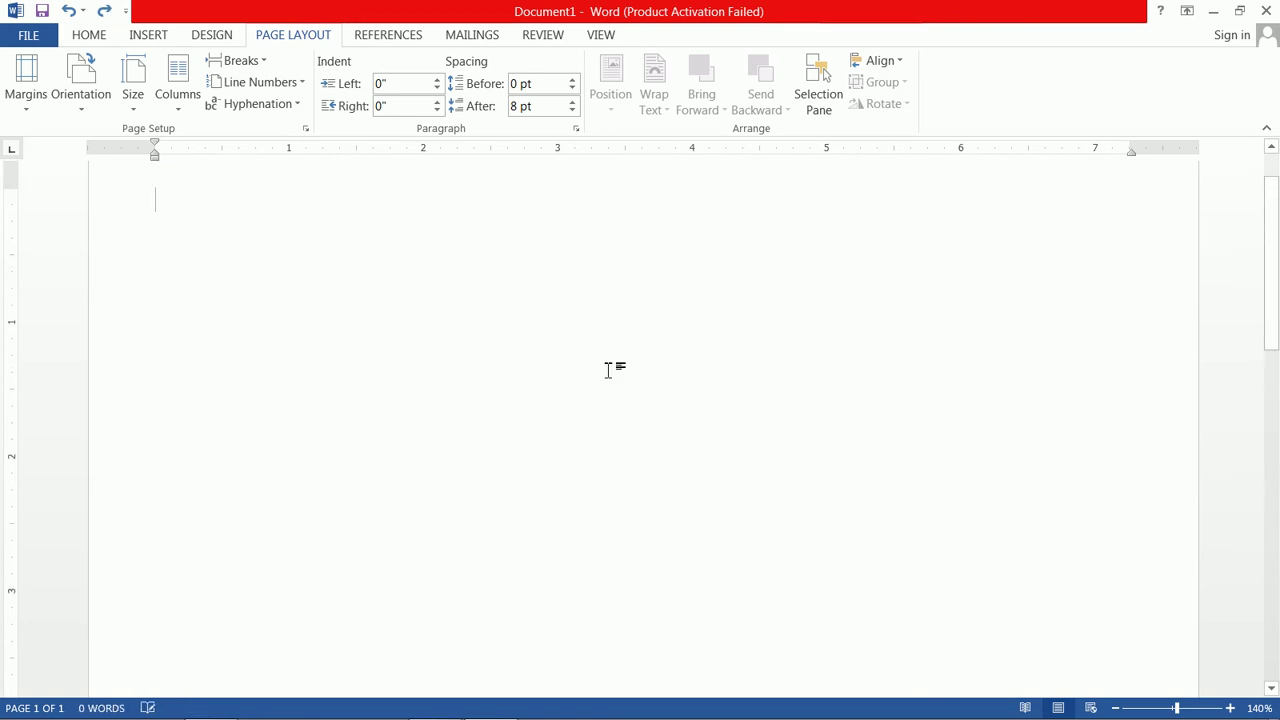
# Apply the two-column preset to the whole empty document and undo it.
pyautogui.click(176, 100)
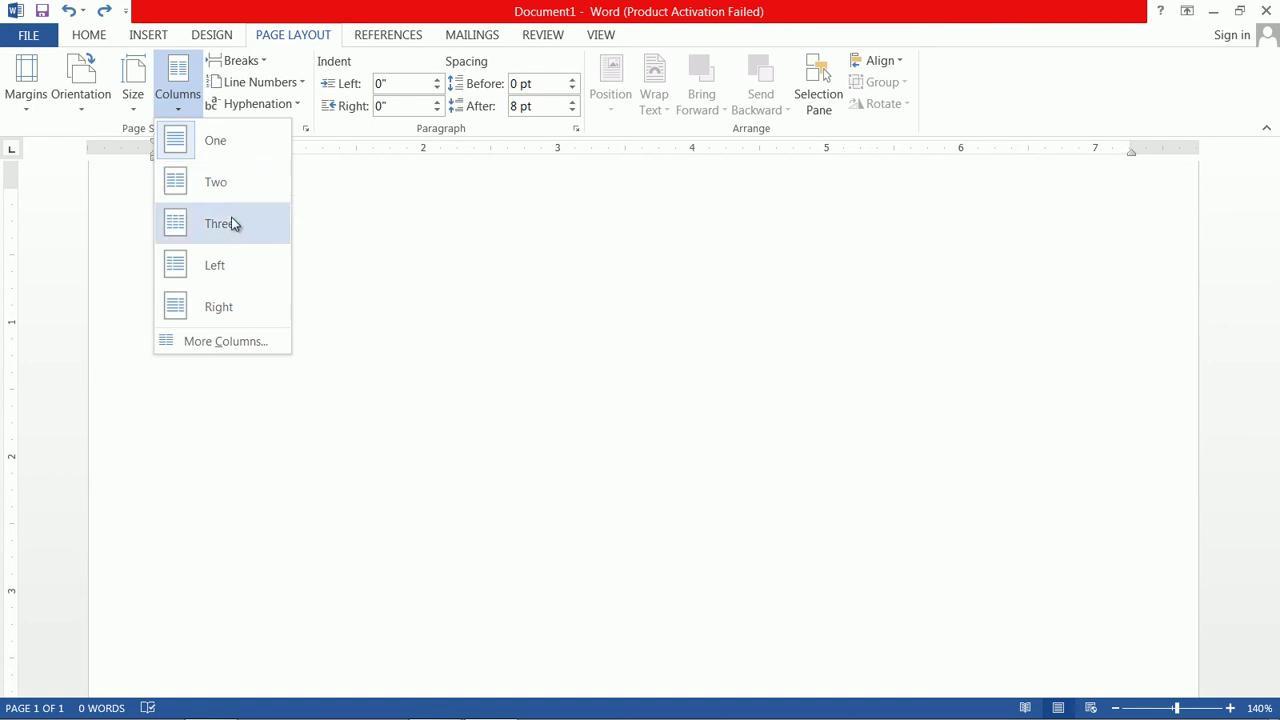
pyautogui.click(225, 341)
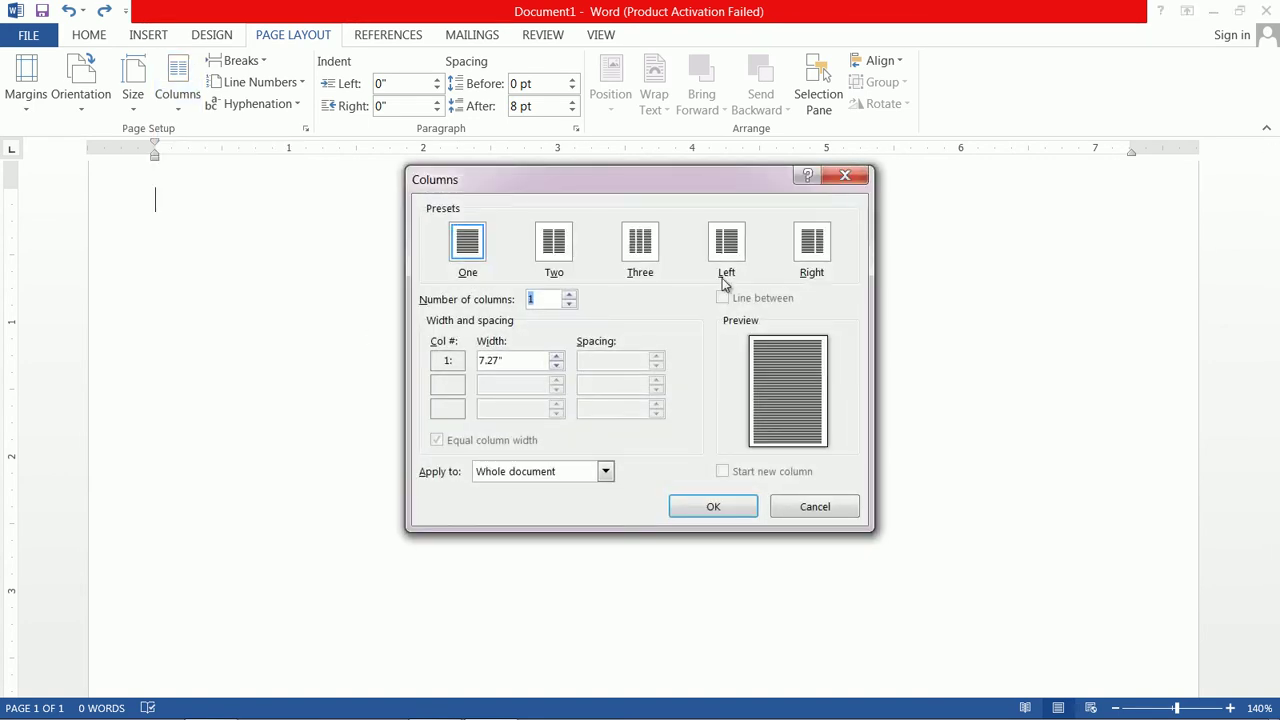
pyautogui.click(556, 244)
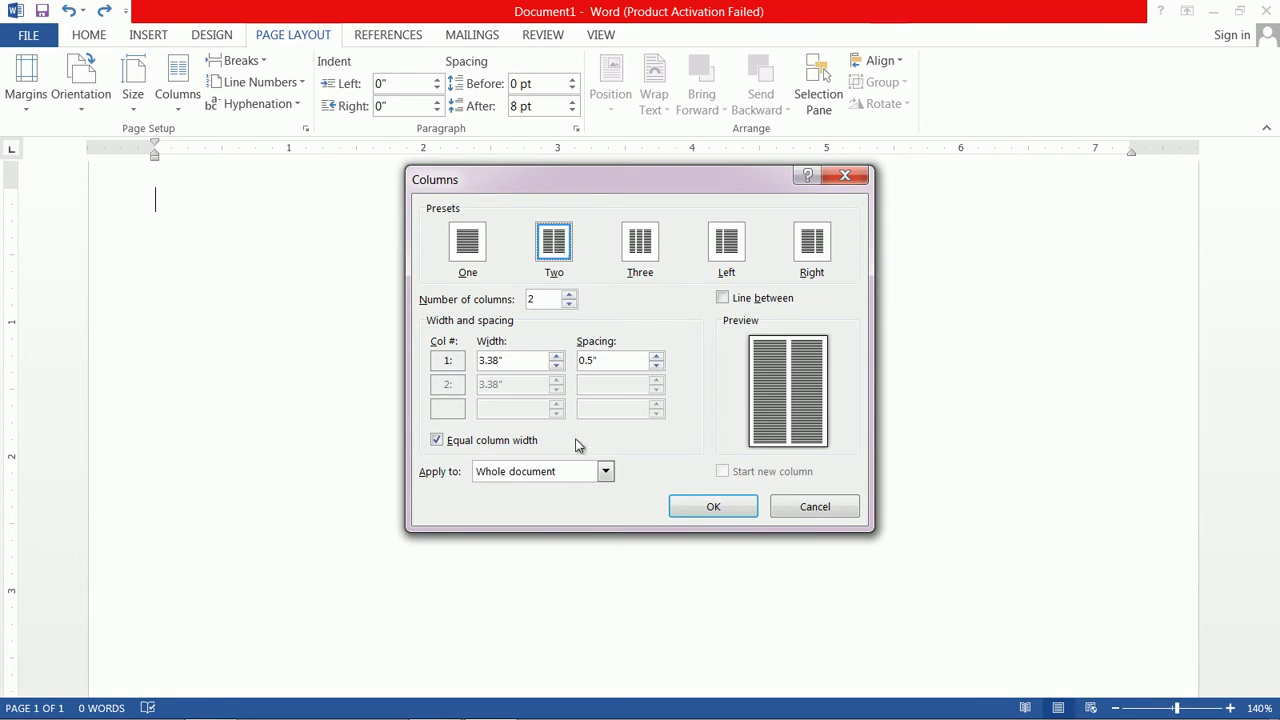
pyautogui.click(606, 474)
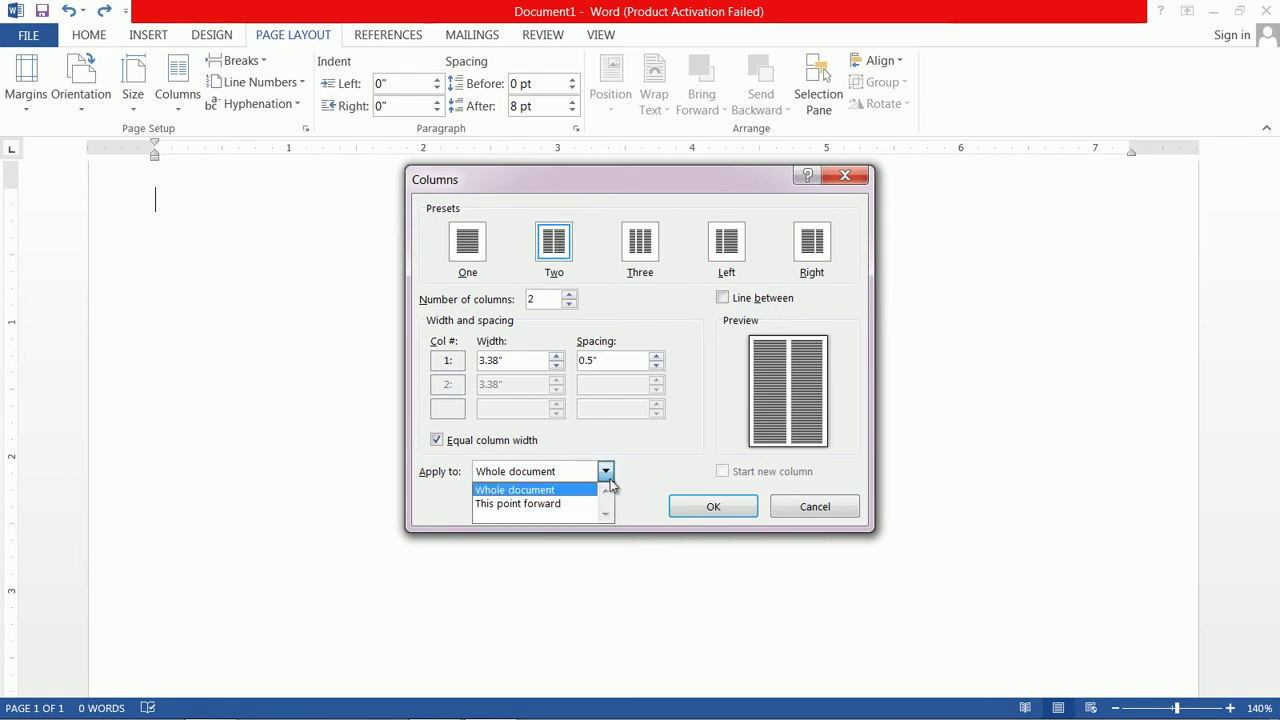
pyautogui.click(607, 476)
pyautogui.click(729, 513)
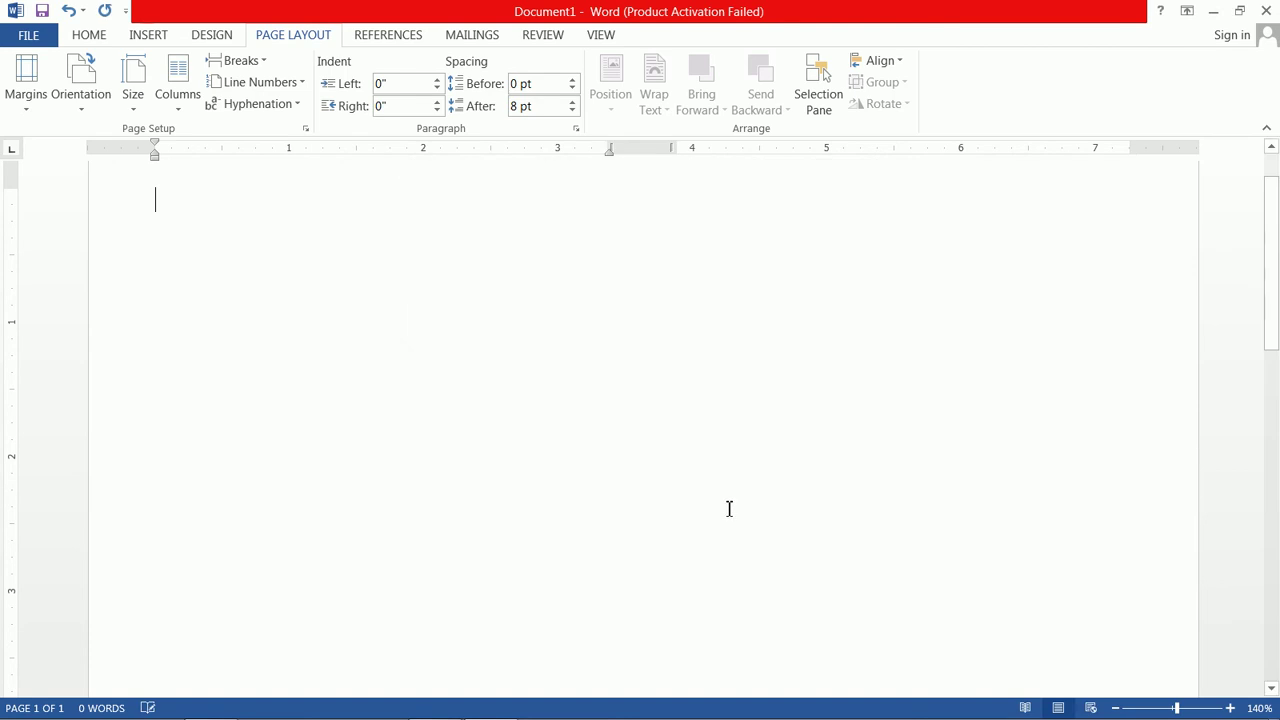
pyautogui.moveTo(1275, 277); pyautogui.dragTo(1277, 150)
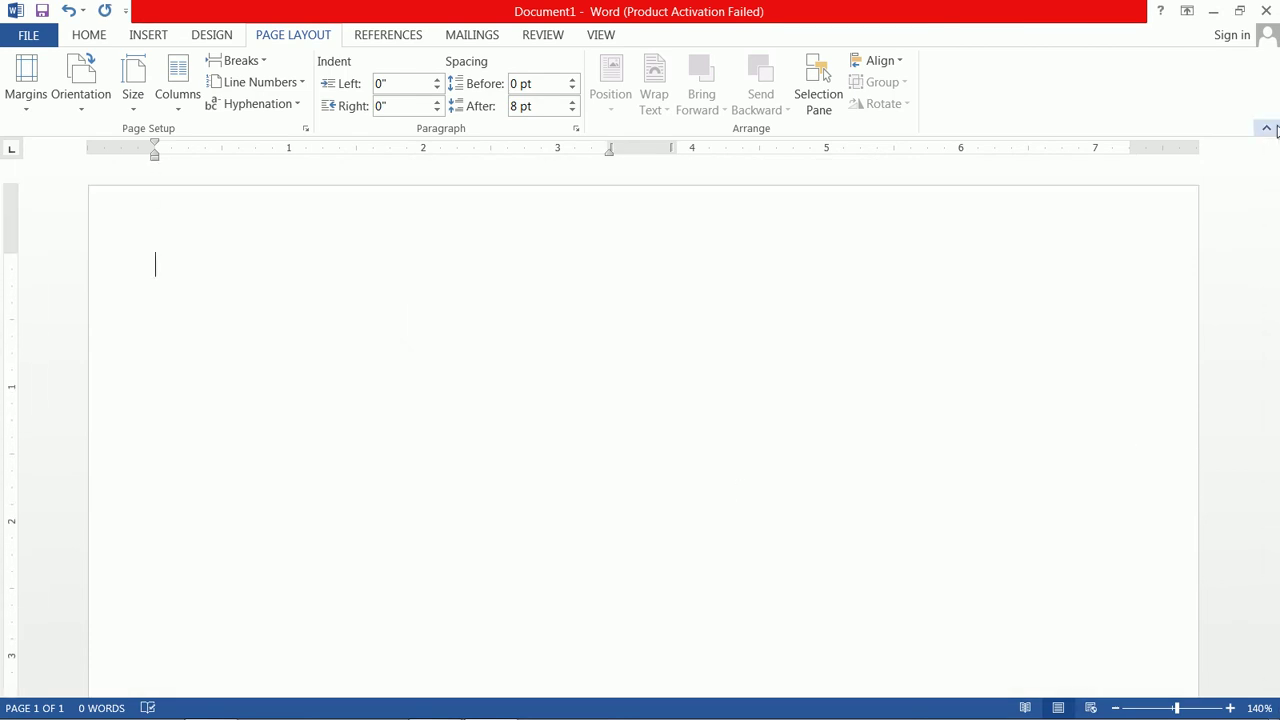
pyautogui.hotkey('ctrl', 'z')
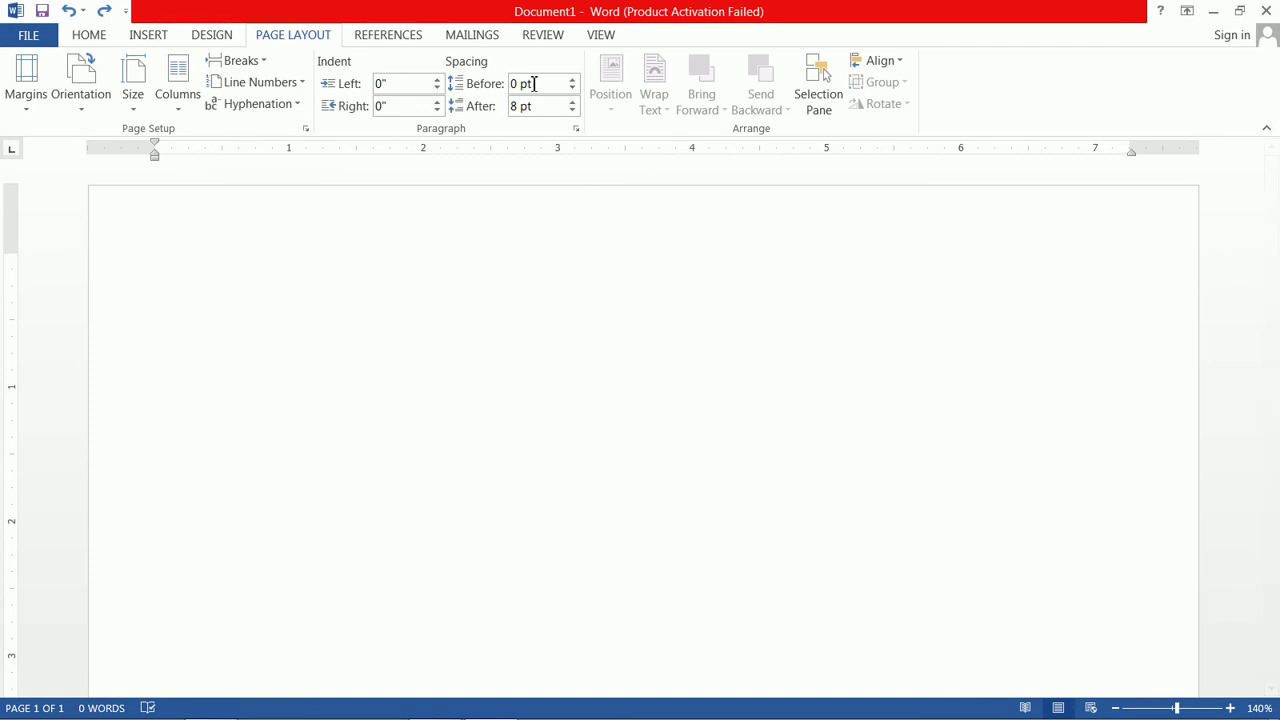
# Draw a text box about 7.21" wide and 0.51" high across the top of the page and fill it with light orange.
pyautogui.click(150, 36)
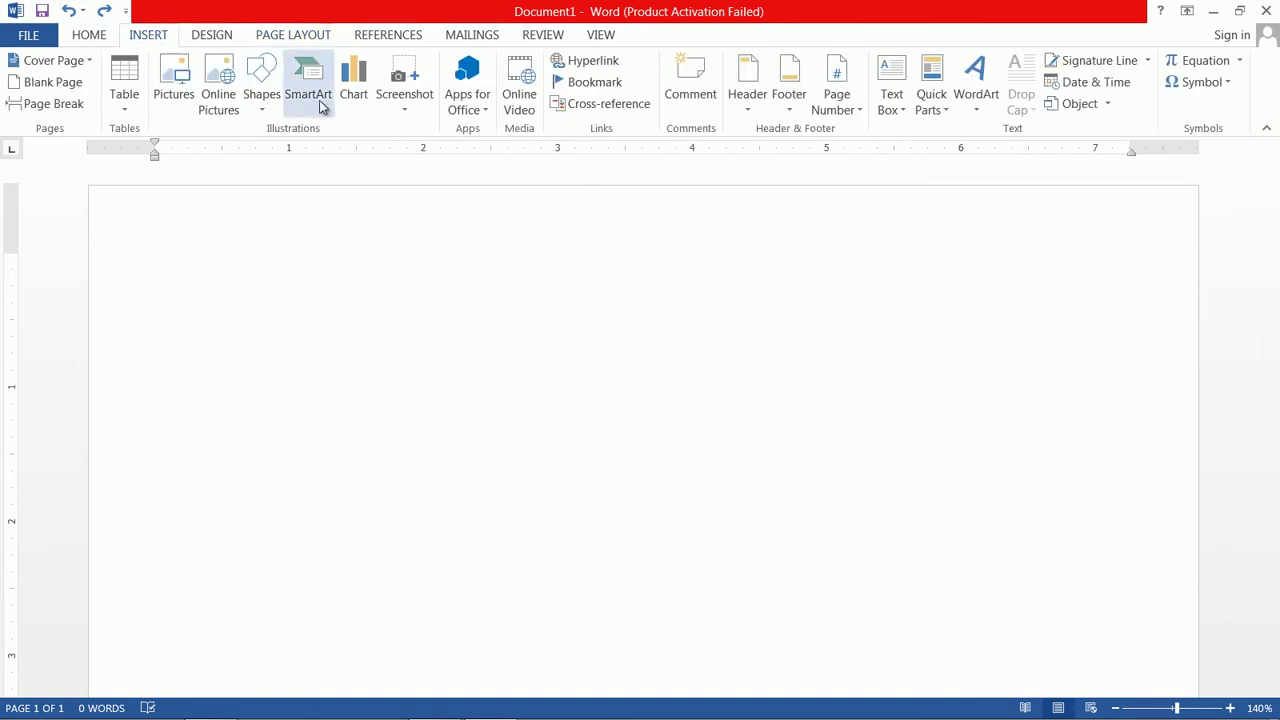
pyautogui.click(264, 110)
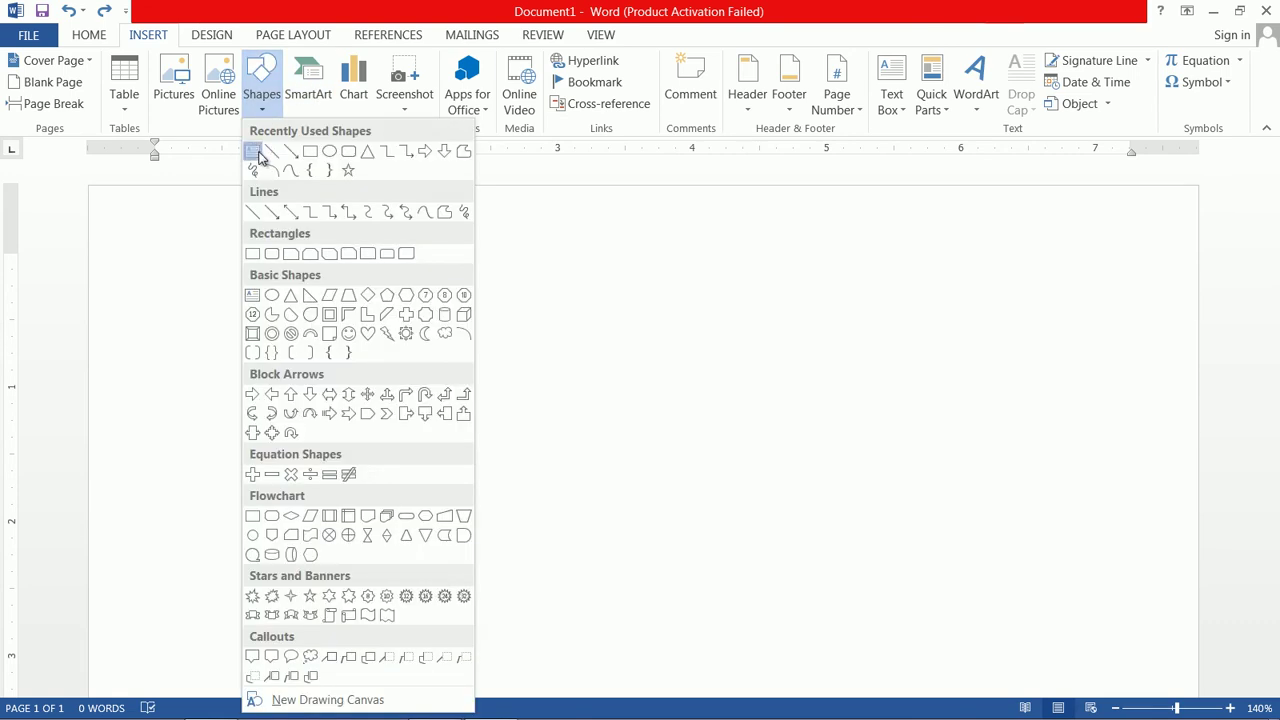
pyautogui.click(255, 151)
pyautogui.moveTo(184, 254)
pyautogui.mouseDown()
pyautogui.moveTo(687, 316)
pyautogui.moveTo(1134, 300)
pyautogui.moveTo(1171, 329)
pyautogui.moveTo(1153, 321)
pyautogui.mouseUp()
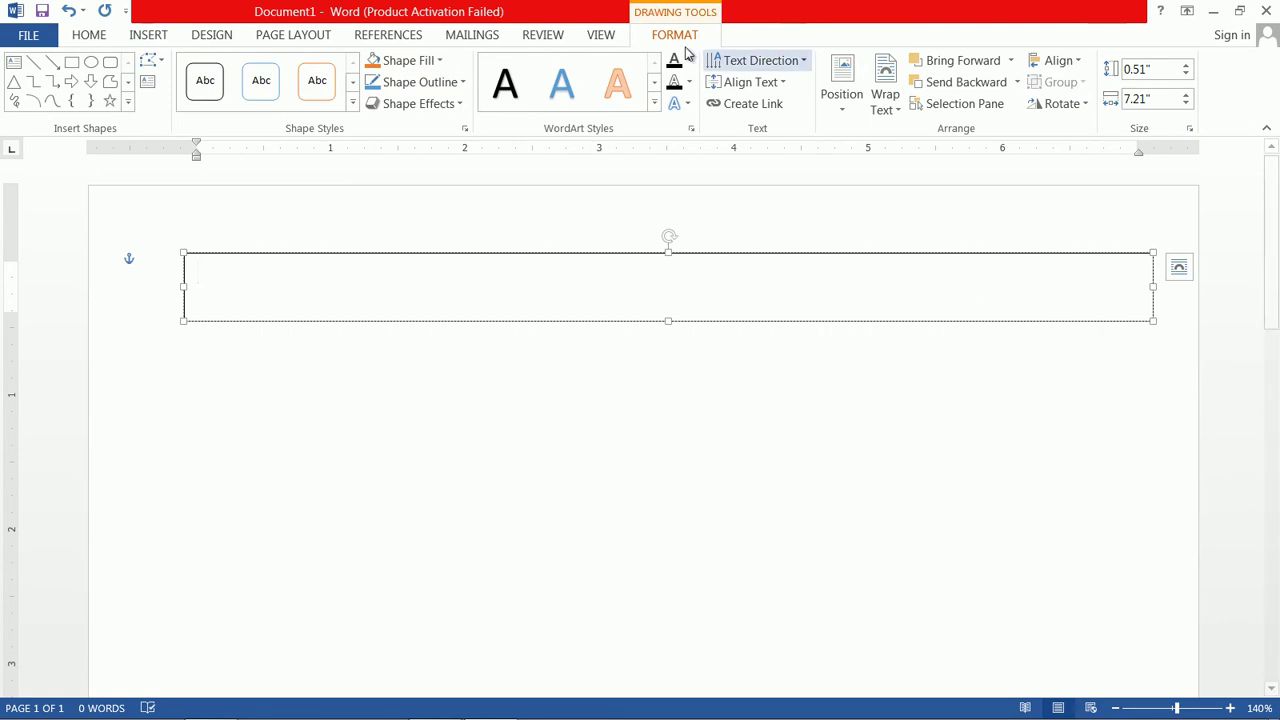
pyautogui.click(440, 60)
pyautogui.click(455, 145)
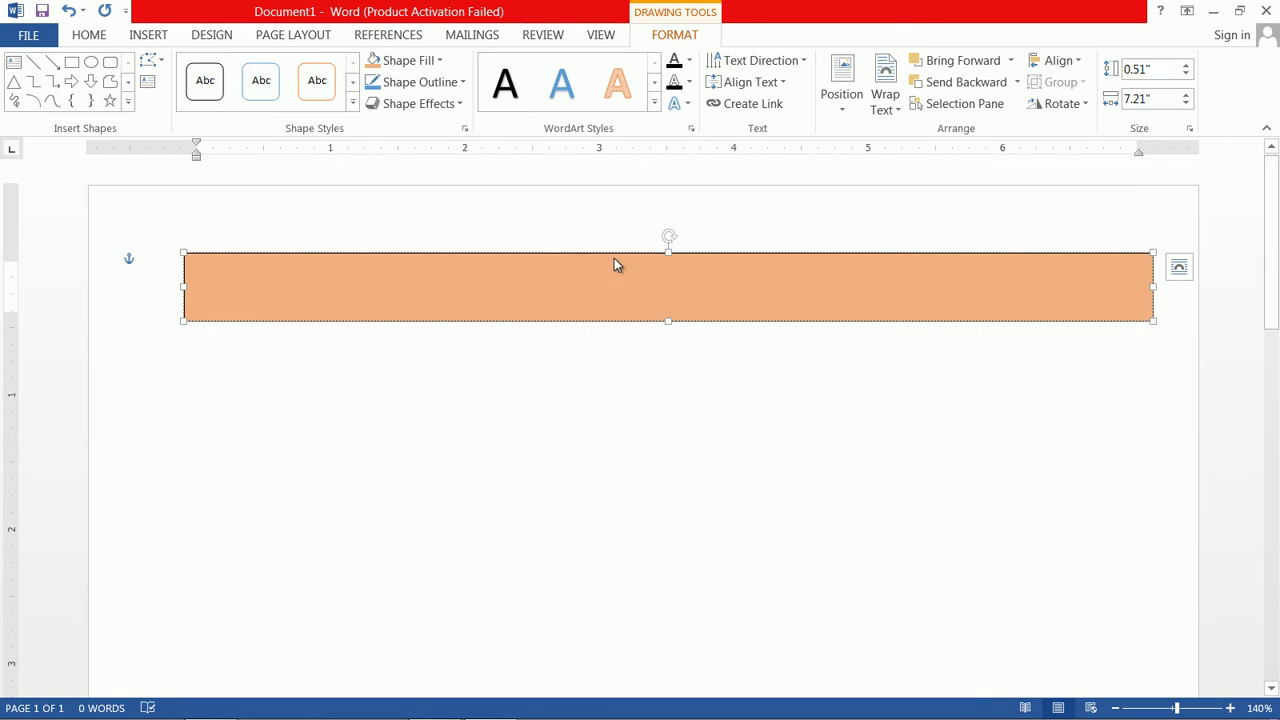
# Enter "Heading Text" in the orange text box and set its font size to 24.
pyautogui.write('eading Text')
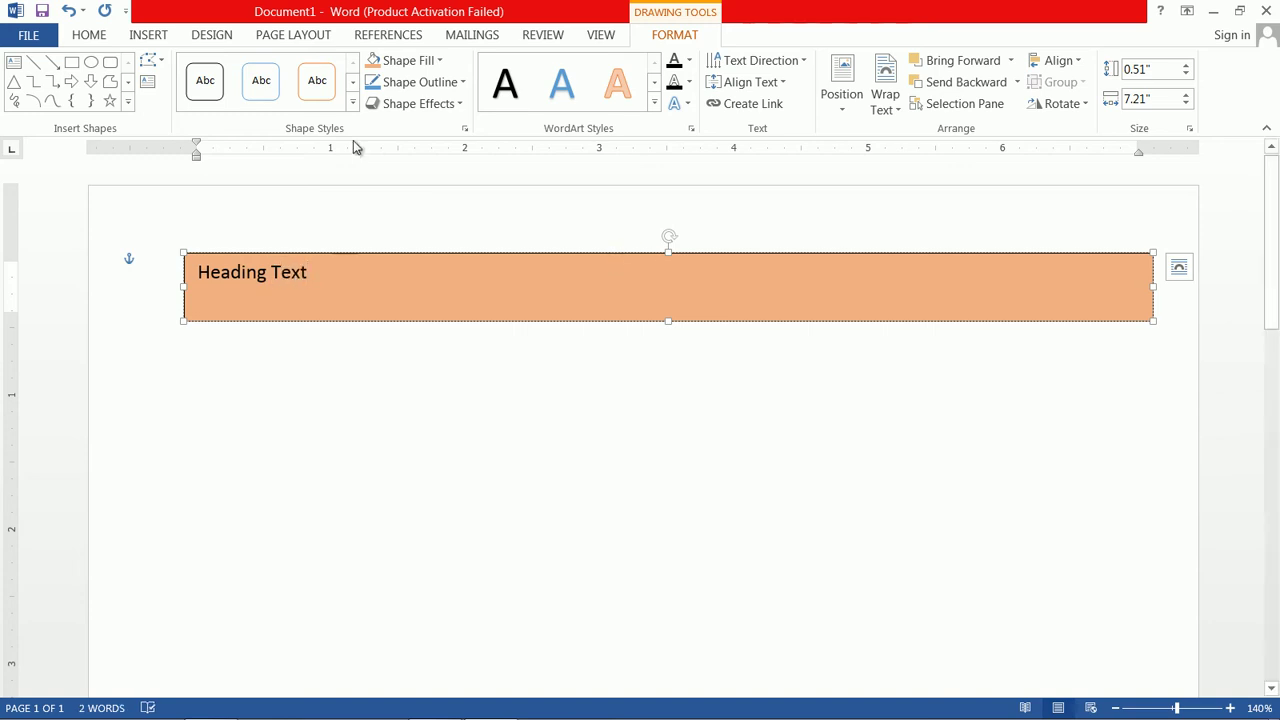
pyautogui.moveTo(346, 289); pyautogui.dragTo(197, 276)
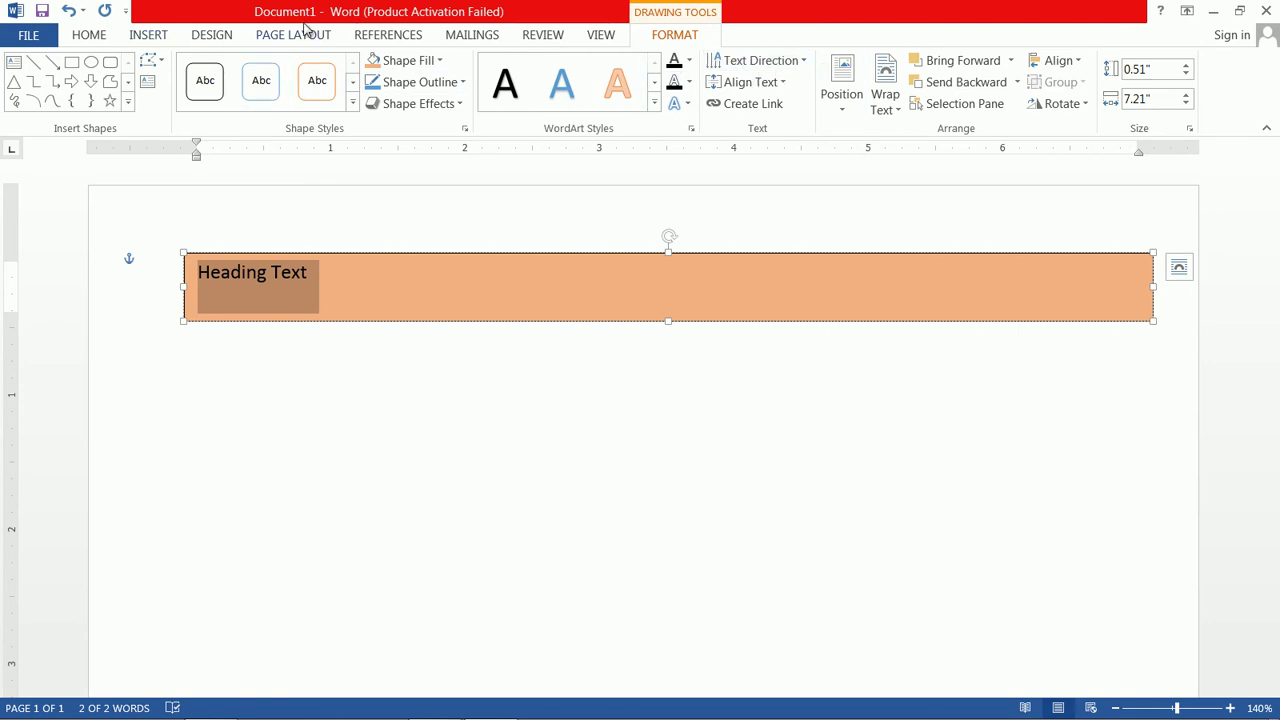
pyautogui.click(89, 35)
pyautogui.click(276, 69)
pyautogui.click(277, 72)
pyautogui.click(296, 70)
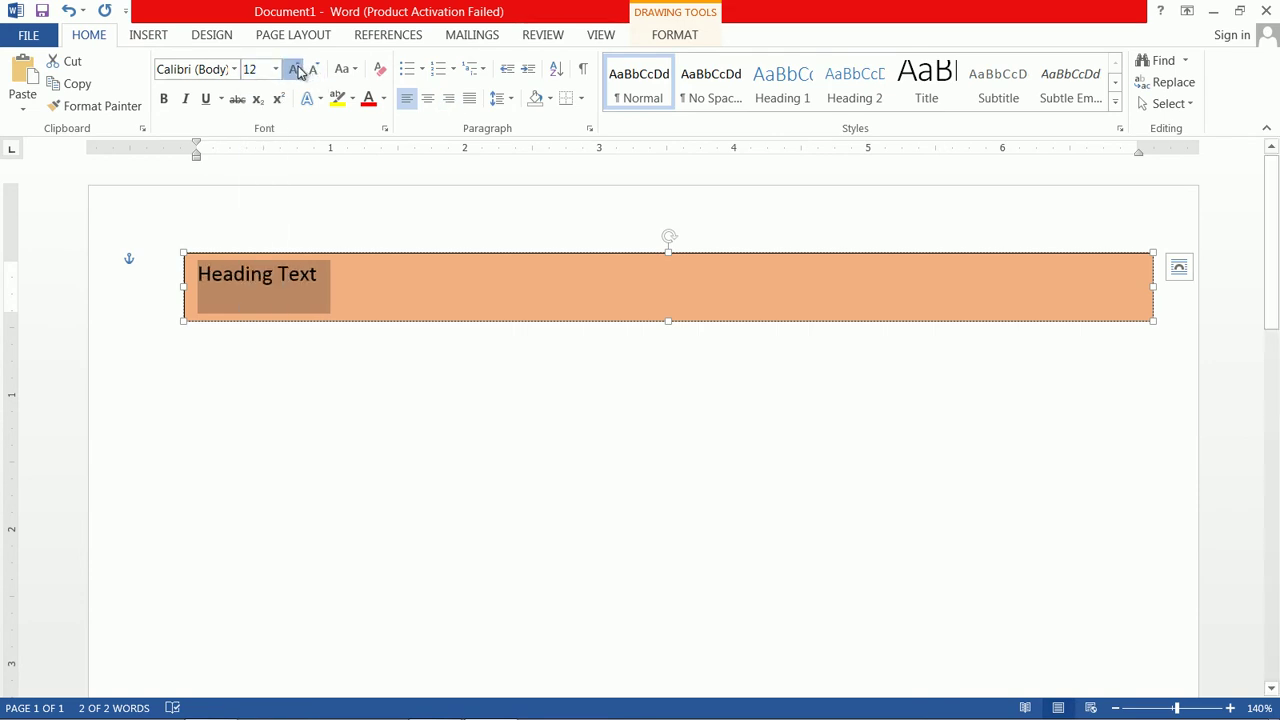
pyautogui.click(297, 70)
pyautogui.click(298, 71)
pyautogui.click(296, 70)
pyautogui.click(296, 70)
pyautogui.click(296, 70)
pyautogui.click(296, 70)
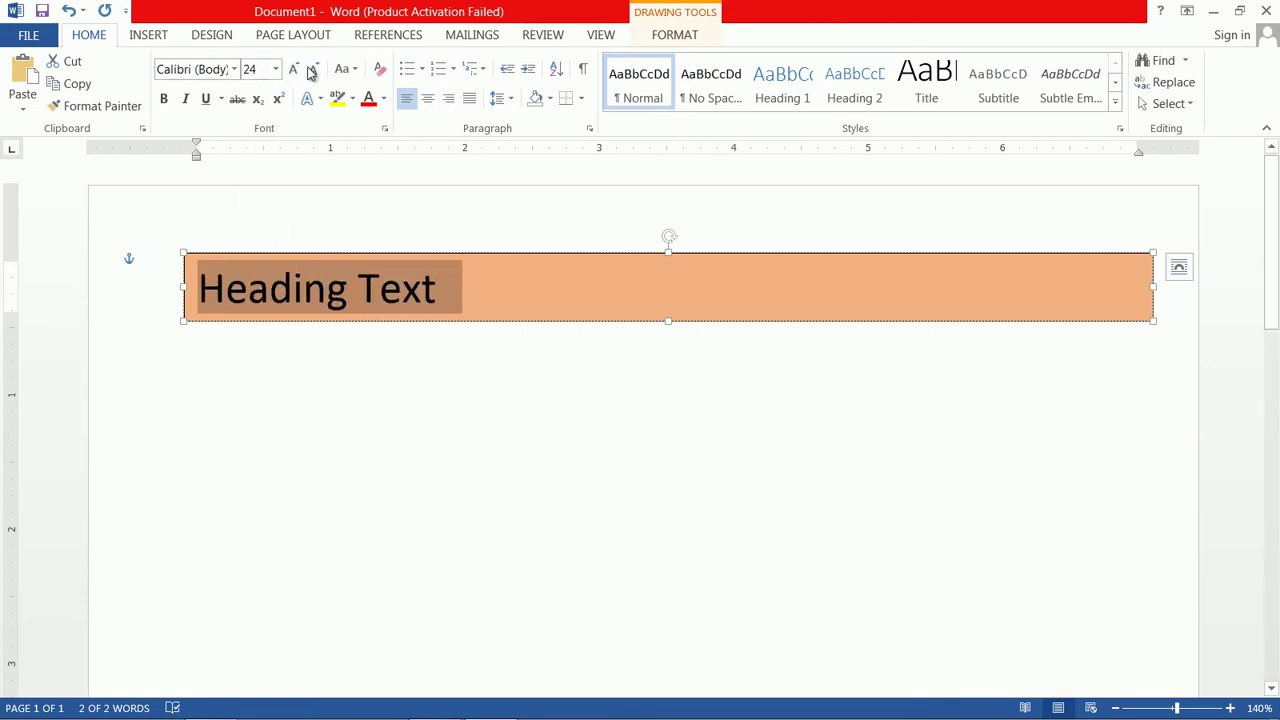
# Centre the heading text horizontally within the orange text box.
pyautogui.click(429, 99)
pyautogui.click(1154, 330)
pyautogui.click(1100, 305)
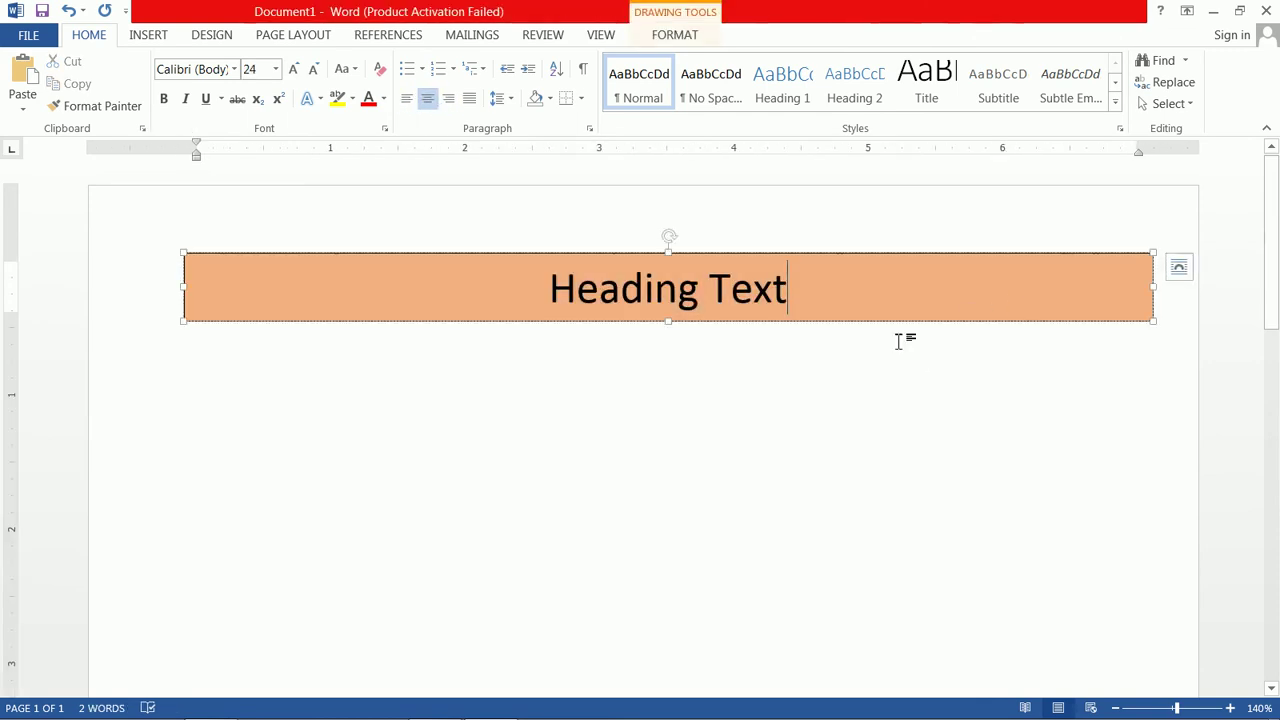
# Add three blank lines to the document body, and move the heading box back up to the page top above the cursor line.
pyautogui.click(189, 243)
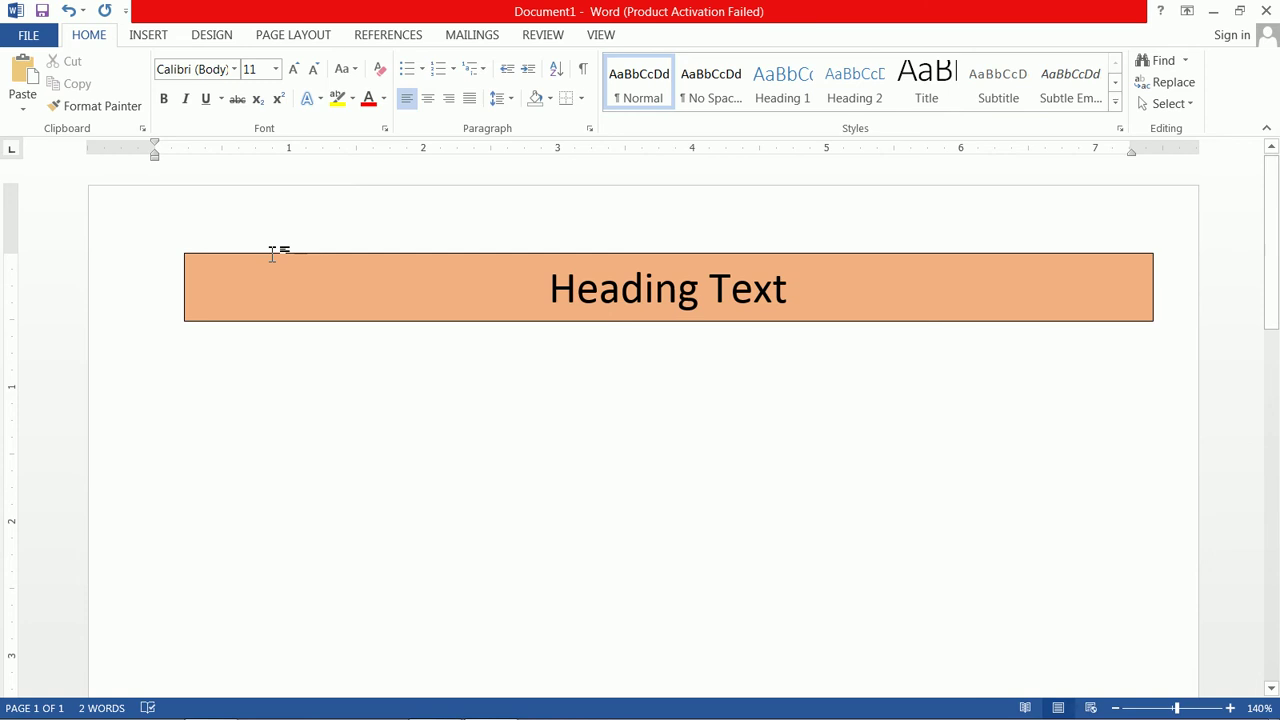
pyautogui.press('Return')
pyautogui.press('Return')
pyautogui.press('Return')
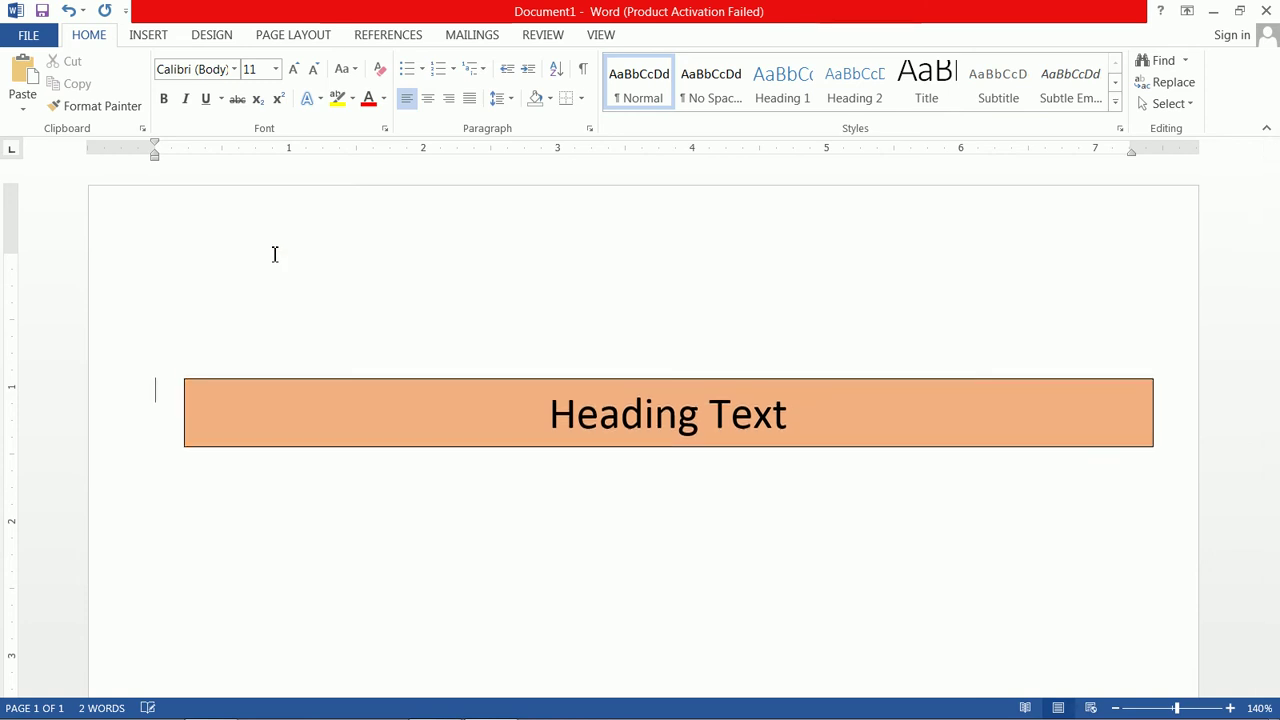
pyautogui.tripleClick(287, 400)
pyautogui.moveTo(260, 380); pyautogui.dragTo(266, 223)
pyautogui.click(258, 357)
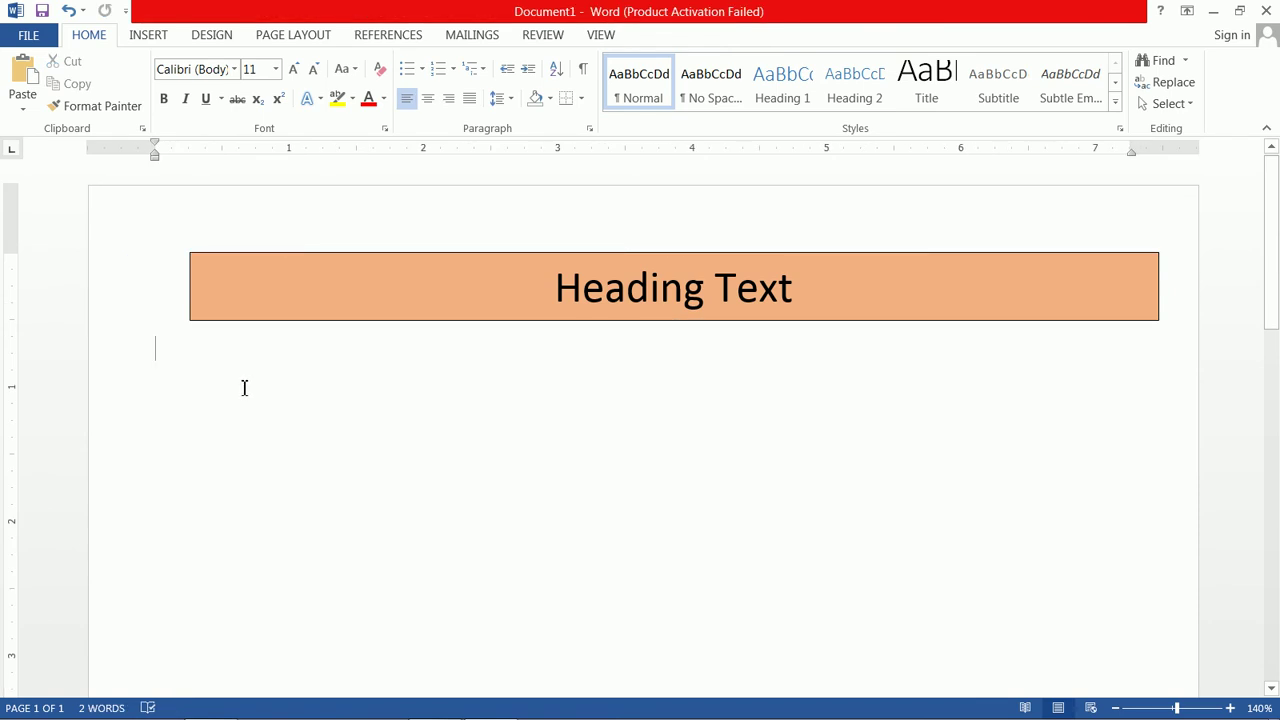
# Set the text below the heading box to two equal columns, applied from this point forward.
pyautogui.click(289, 38)
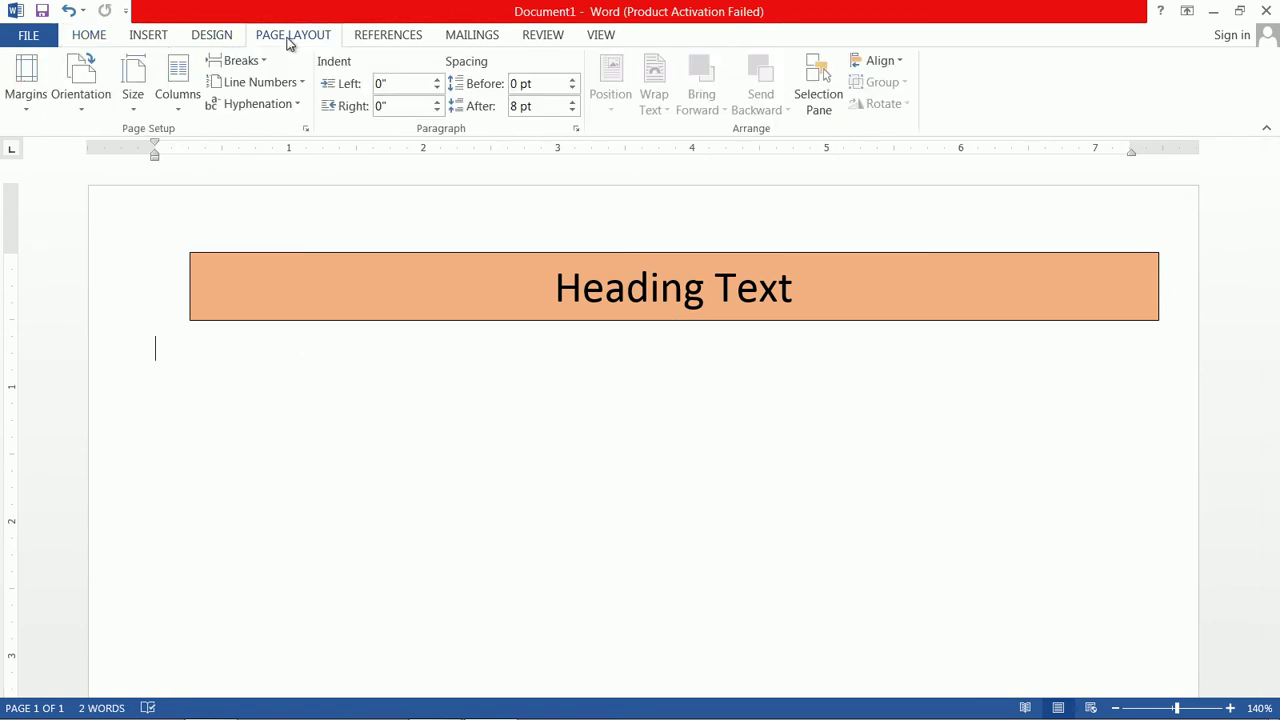
pyautogui.click(178, 100)
pyautogui.click(232, 341)
pyautogui.click(568, 255)
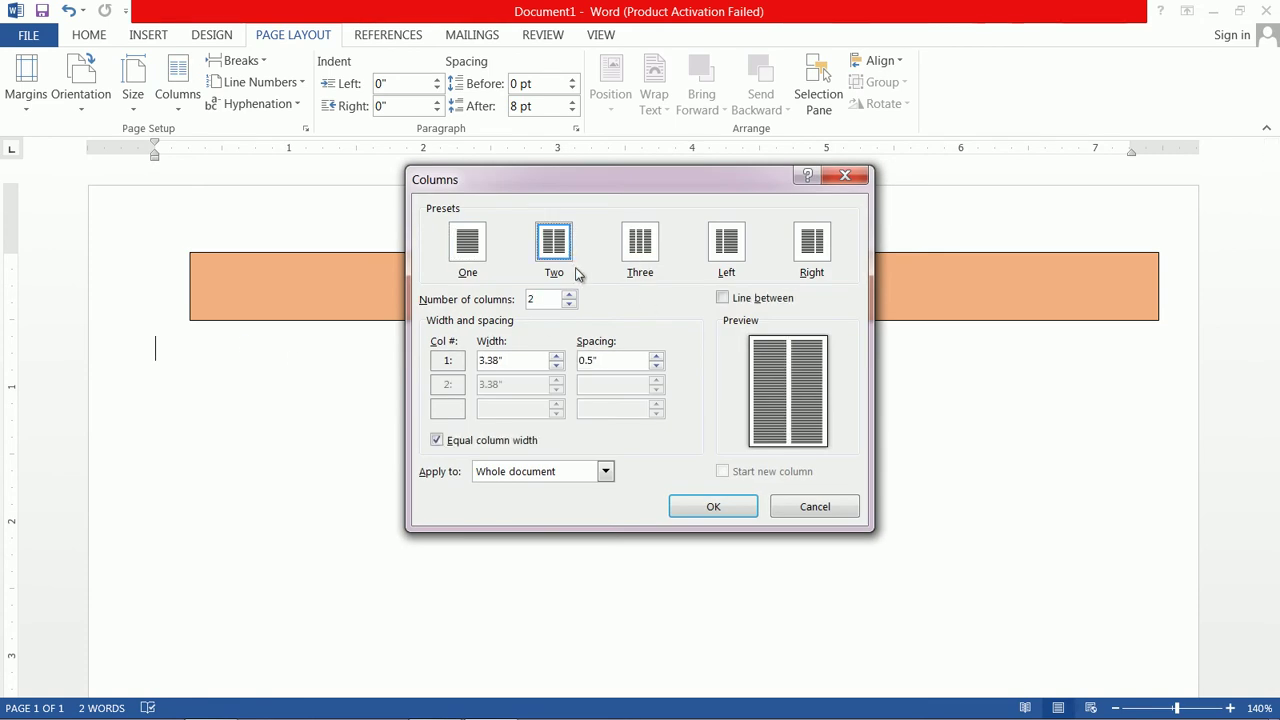
pyautogui.click(606, 471)
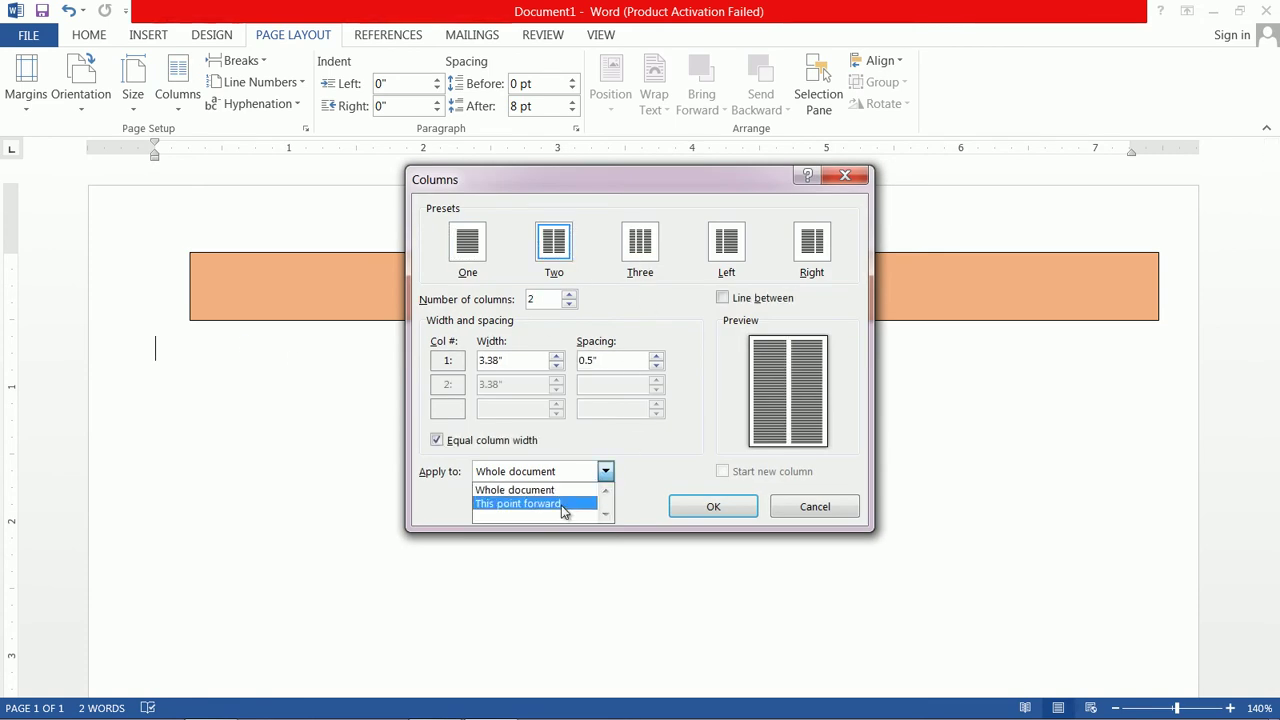
pyautogui.click(563, 506)
pyautogui.click(711, 508)
# Write about three lines of random filler text in the first column, starting with "Bxcbxcbbxbcxcbcx".
pyautogui.write('bxcbxcbbxbcxcbcx sksdggjdgjksdg gsdjk')
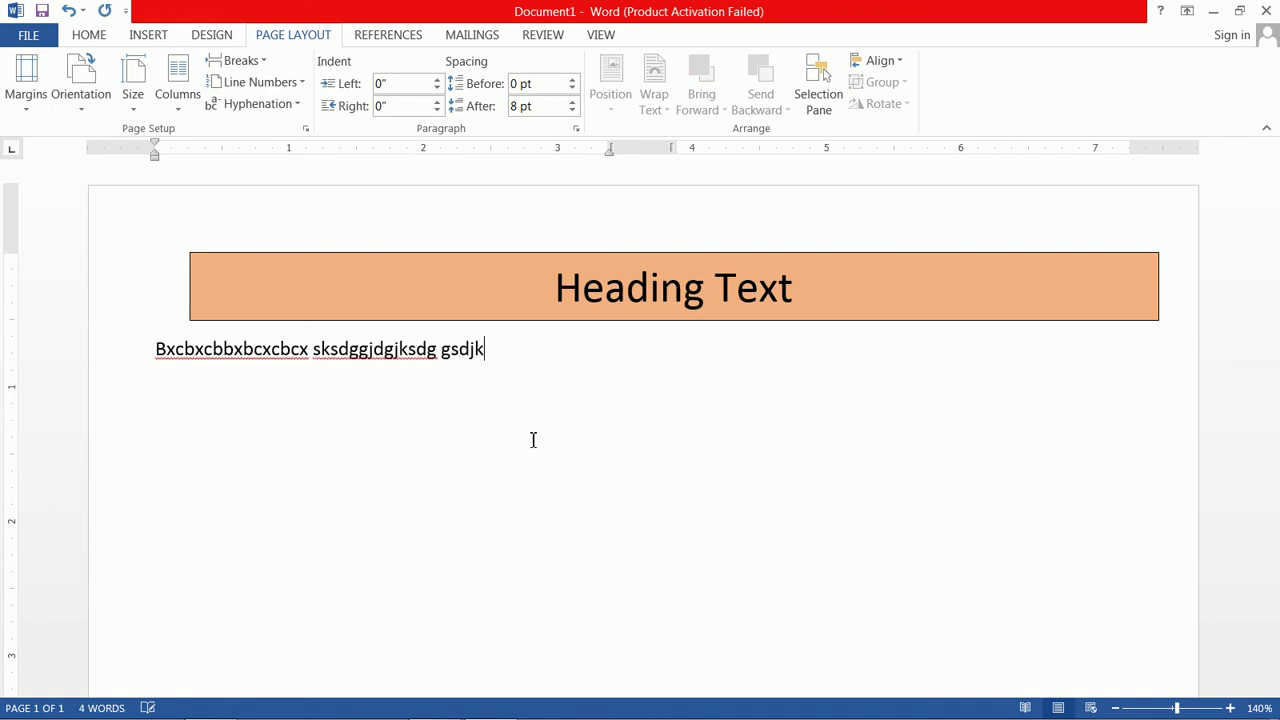
pyautogui.write('gsdg sdgjgshhss ')
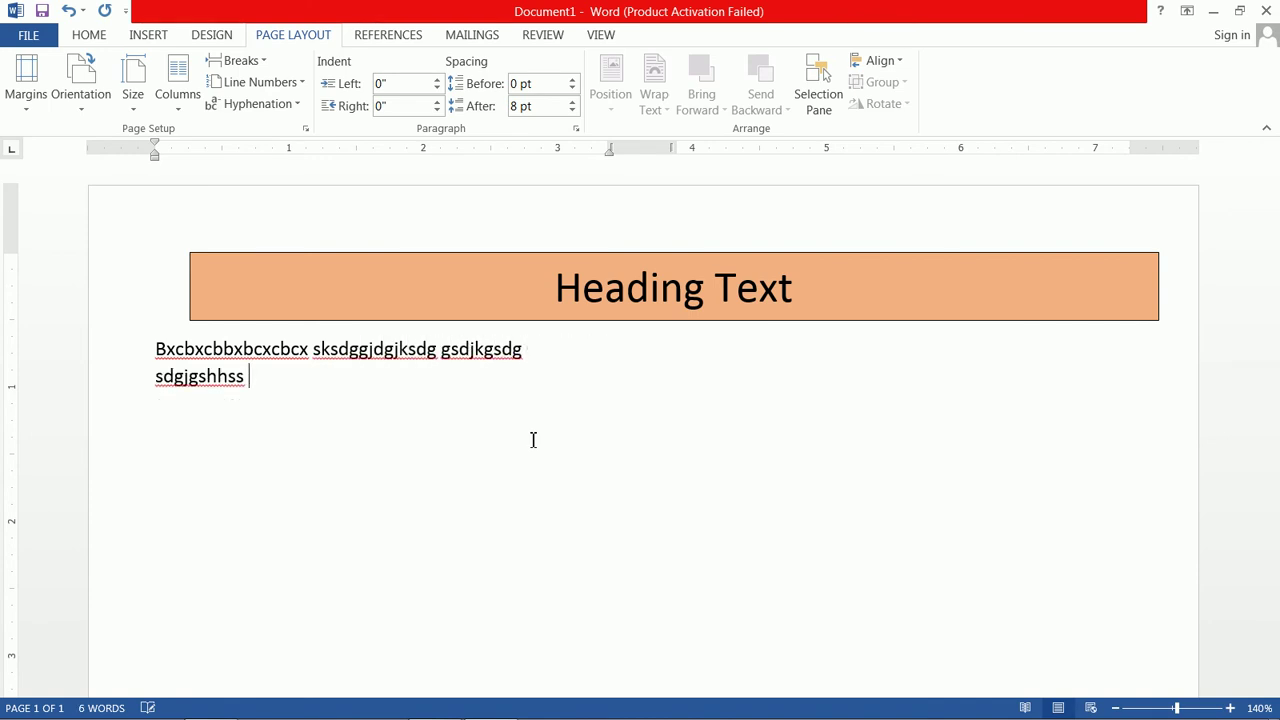
pyautogui.write('sgdjkg sdgjkg')
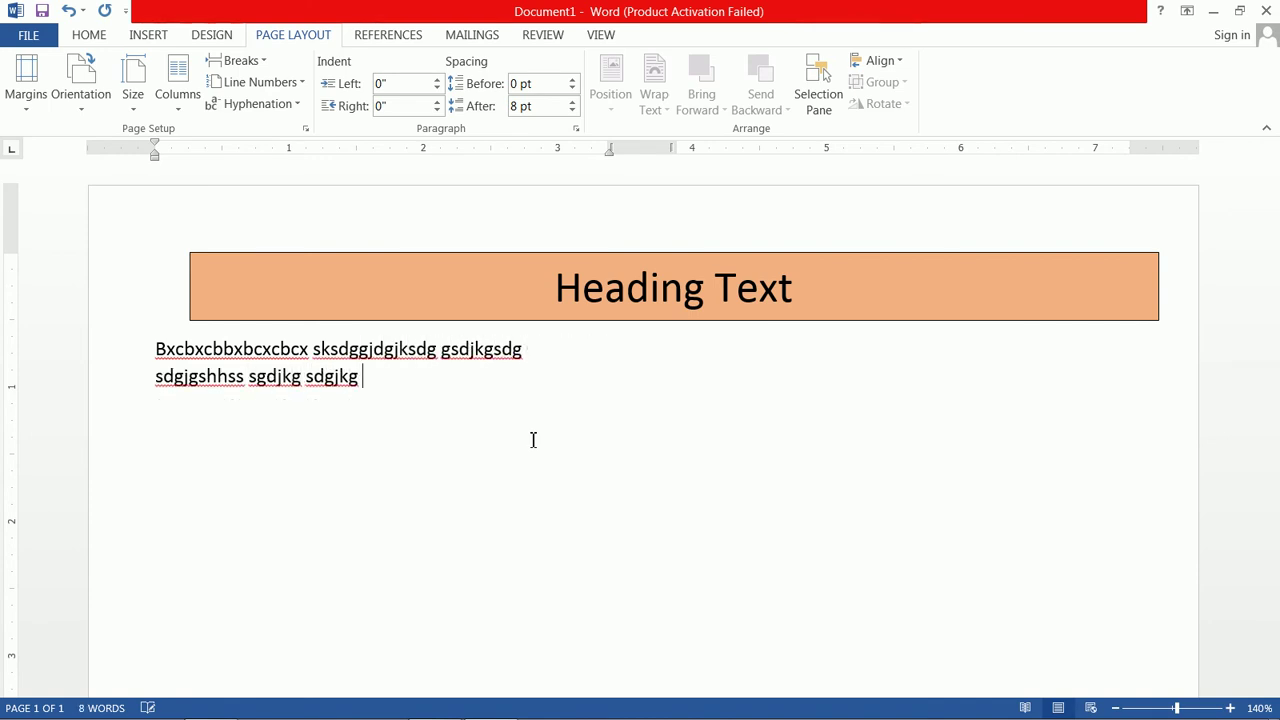
pyautogui.write('sdgjksdghsgjsgj sdgjksdg sdgjk')
pyautogui.press('BackSpace')
pyautogui.write('ggsdgjkjsdgkjk')
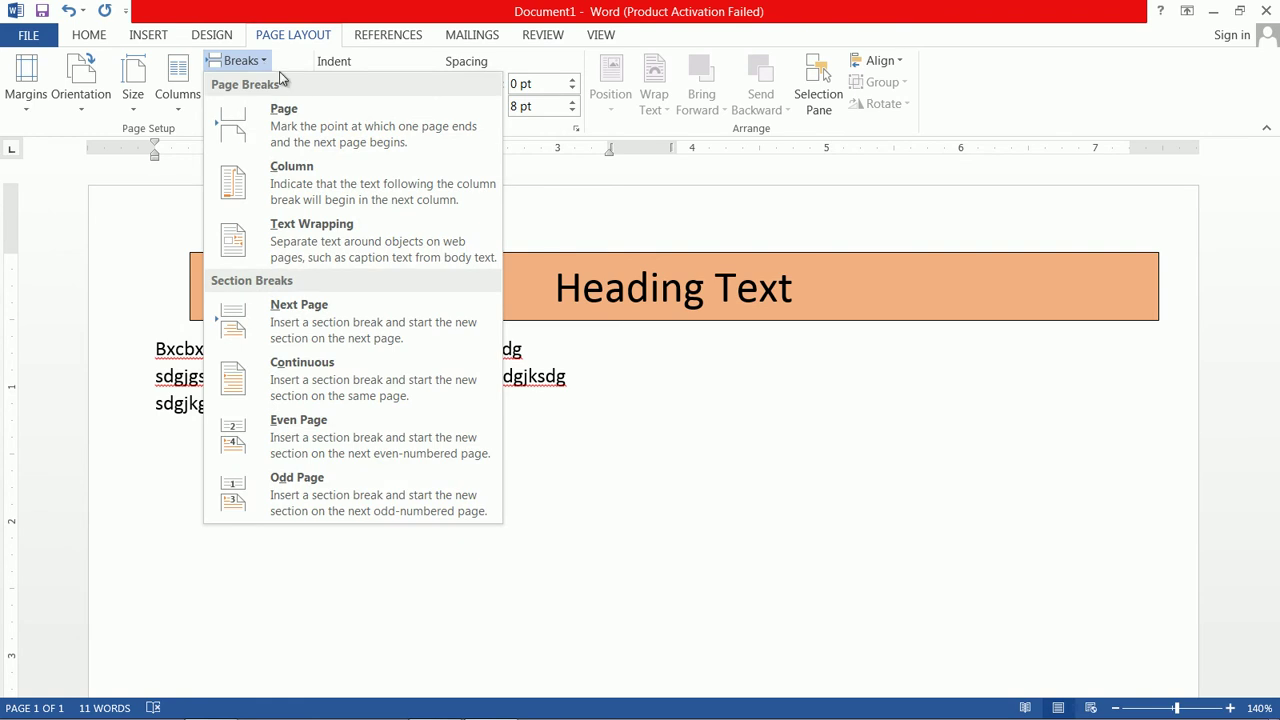
# Insert a column break after the filler text and write random filler in the second column, starting with "sdfdfdfdfs".
pyautogui.click(337, 183)
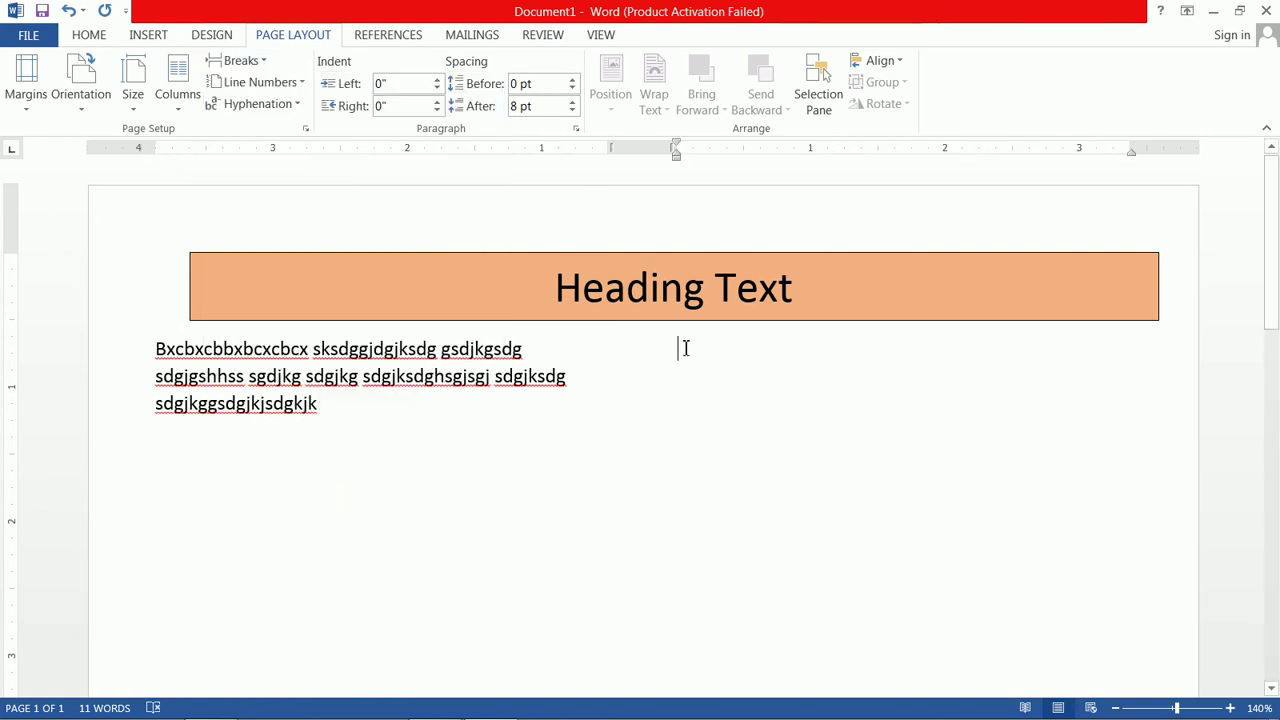
pyautogui.write('sdfdfdfdfs sdfhhjhjkhsdf sdff fdsjfjh sdfjkhj sdfjjhd dfsjjh dfsjk')
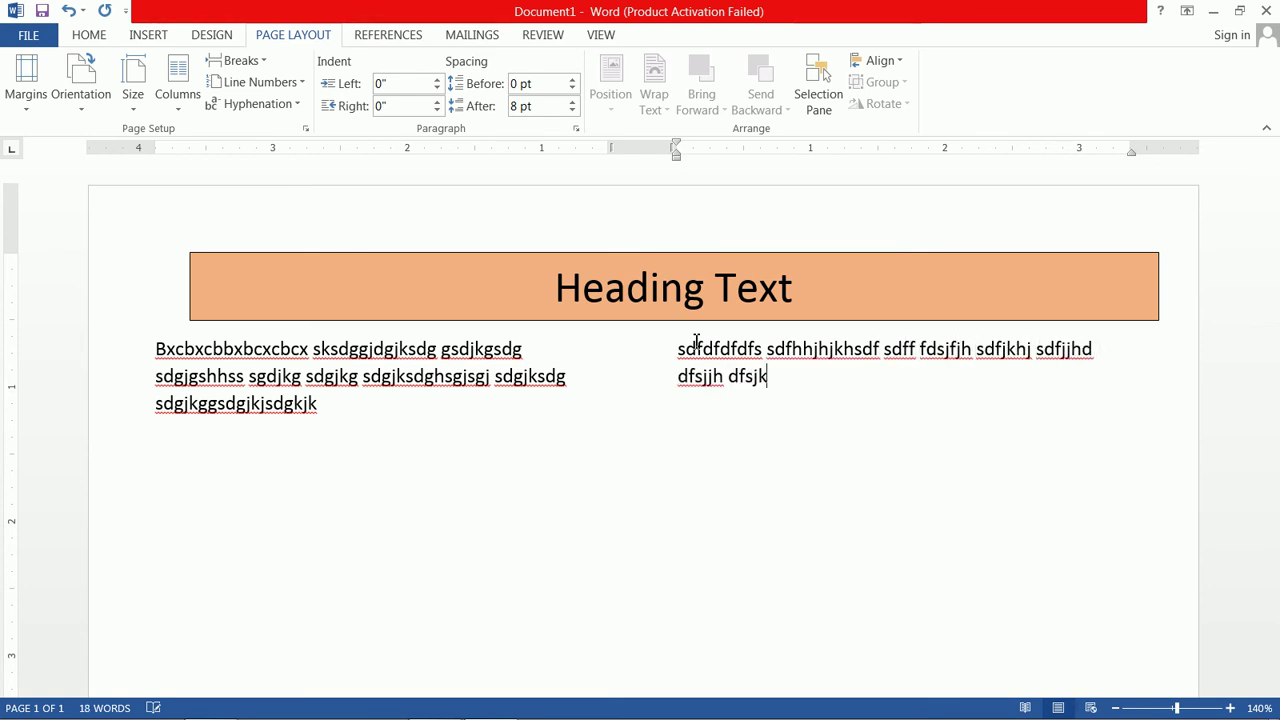
# Extend the random filler text in the second column to three lines, ending with "vzxjzxvjjzxvhzxvjh".
pyautogui.write('dfjhhs sdfjkhjhjsd sdfk')
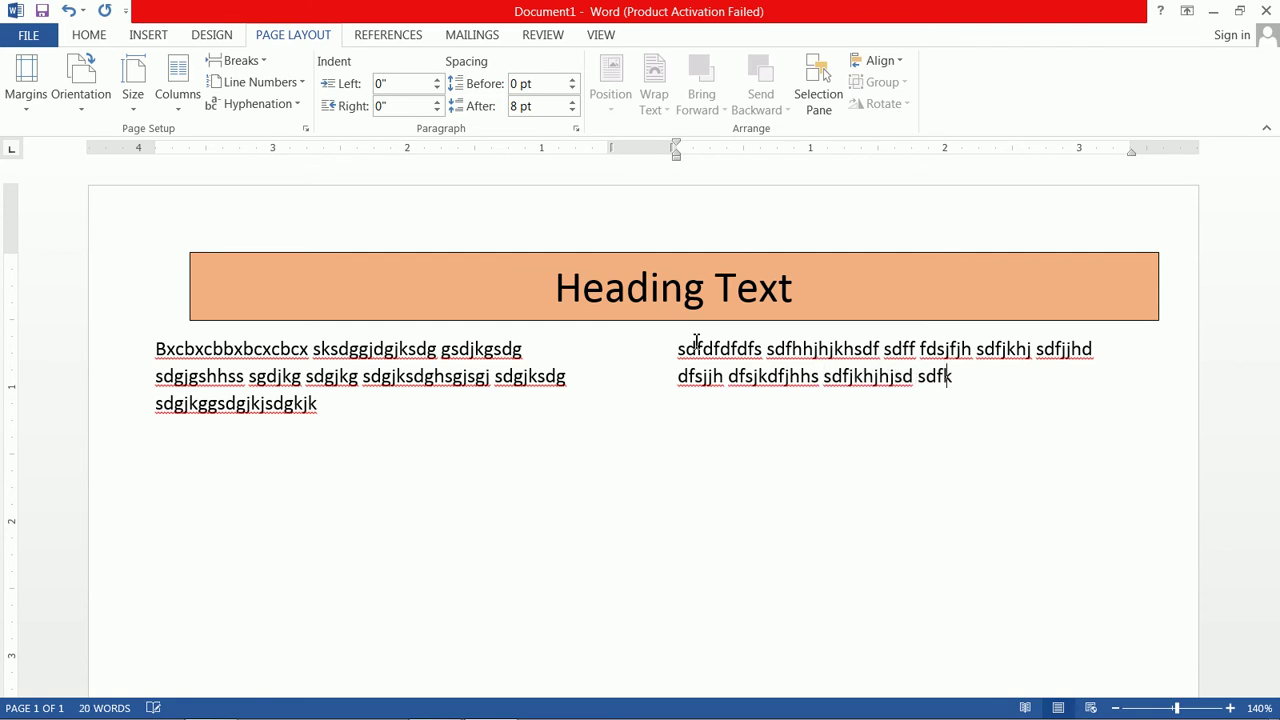
pyautogui.write('jh sdfjkjhs sdfjkn')
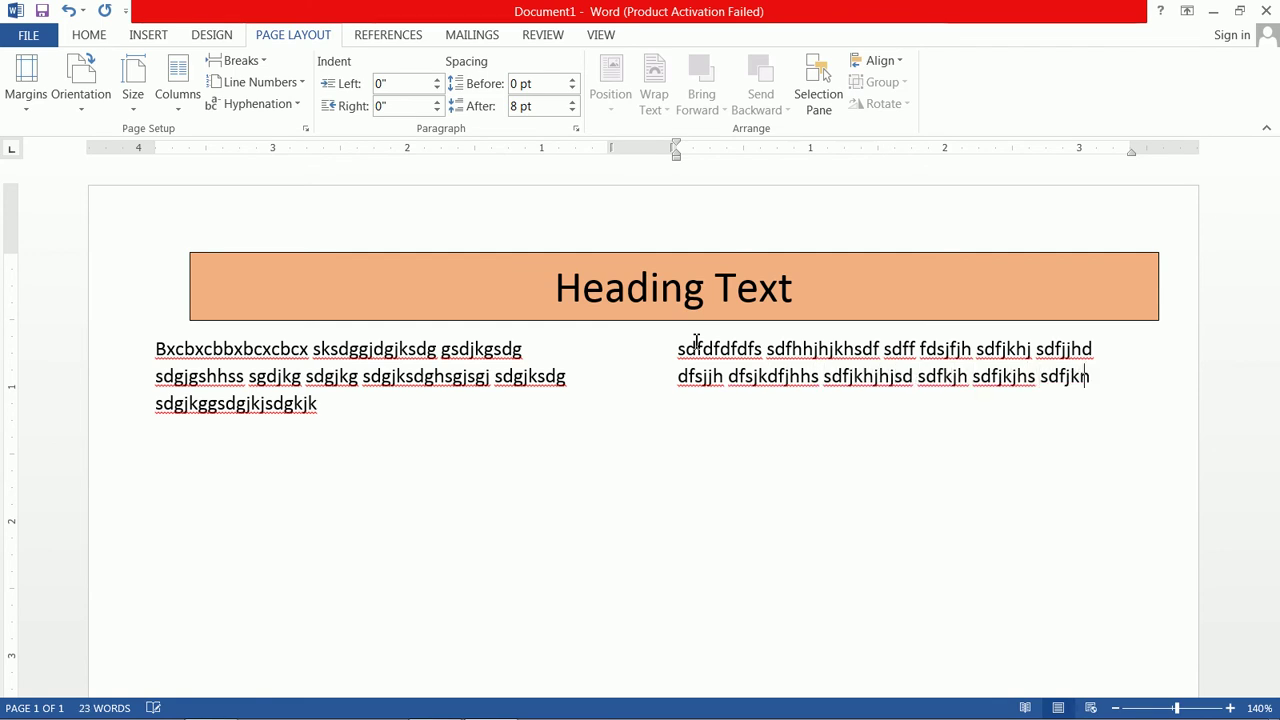
pyautogui.write('cvbnxzxv zxvjkvzxjzxvj vzxjzxvjjzxvhzxvjh')
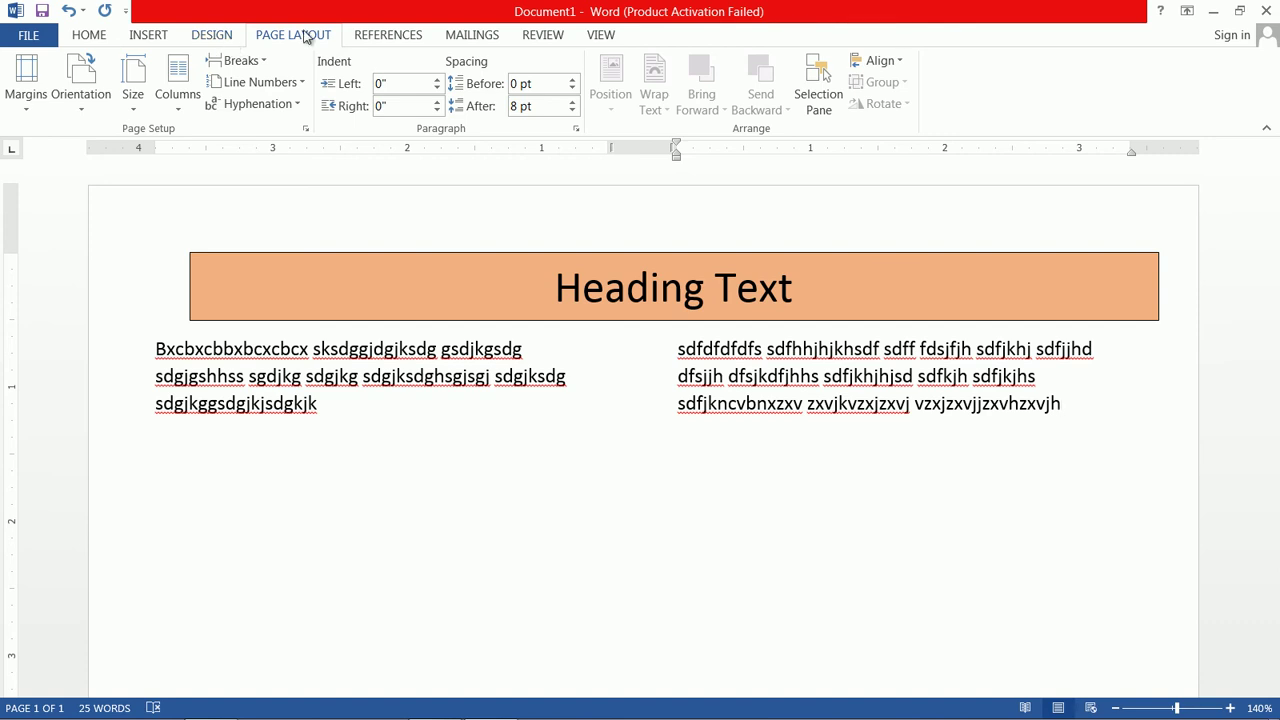
# Set the layout after the two-column text to one column, applied from this point forward.
pyautogui.click(178, 86)
pyautogui.click(200, 341)
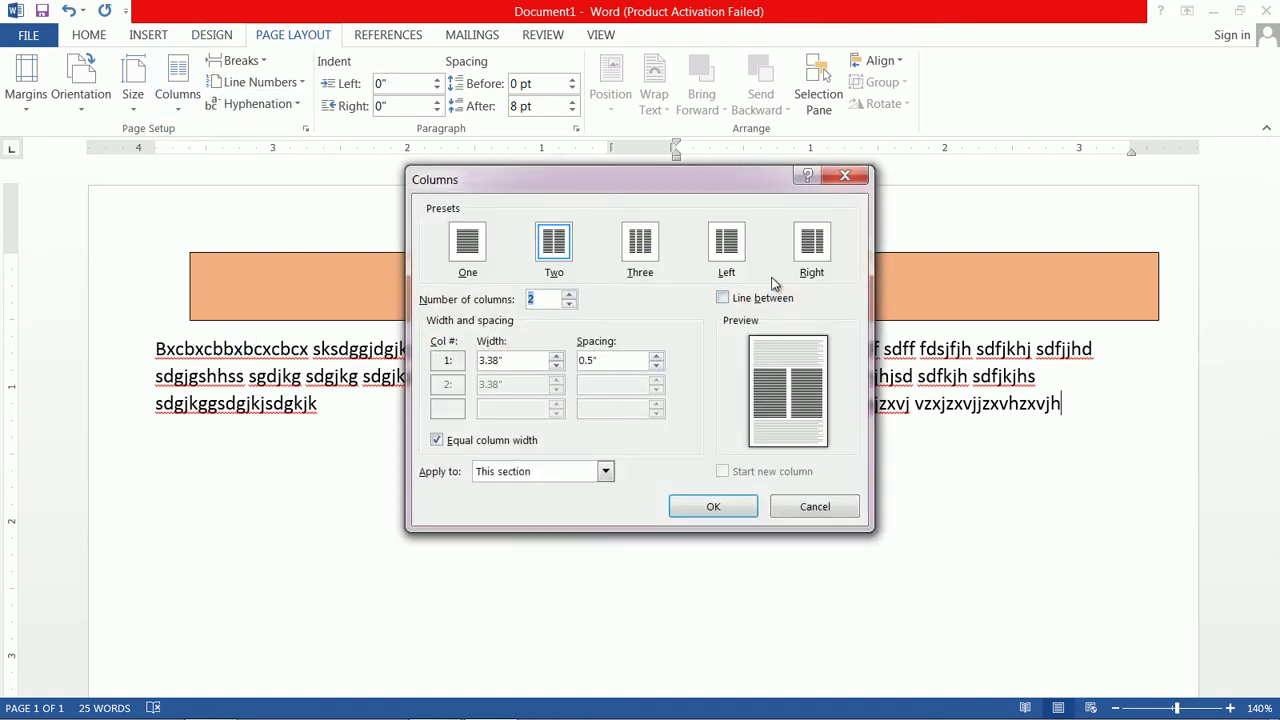
pyautogui.click(467, 245)
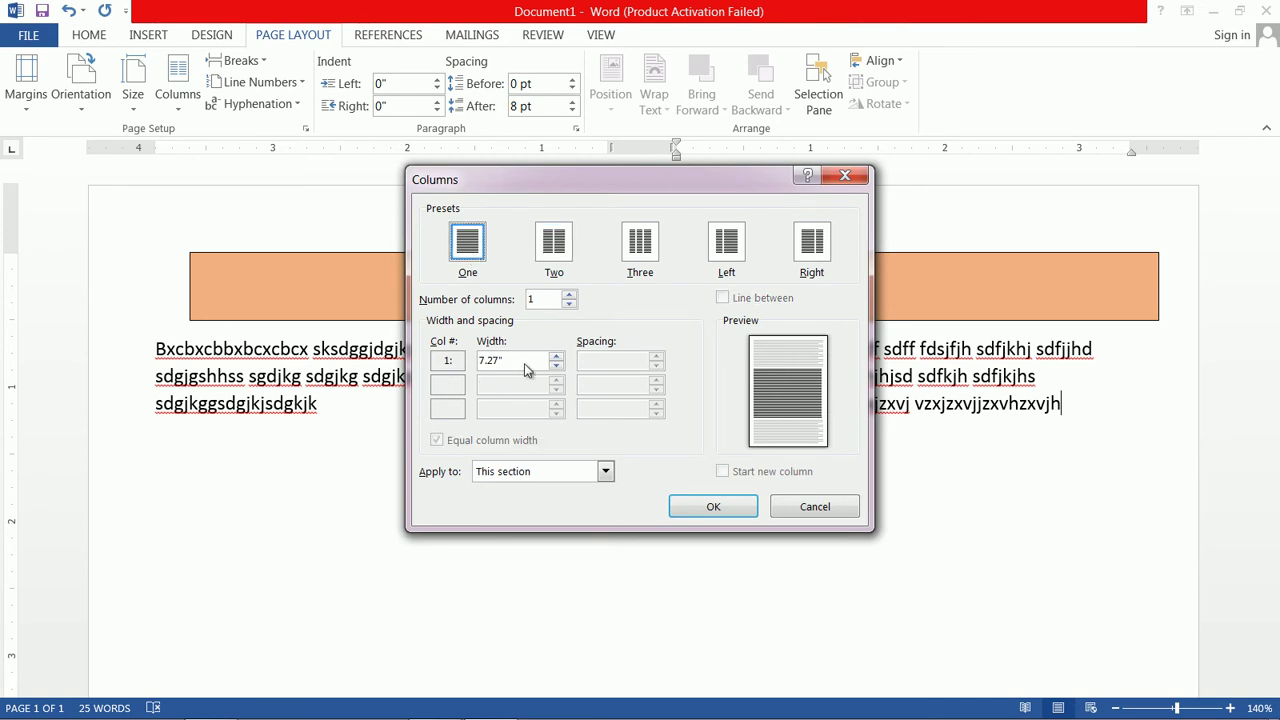
pyautogui.click(605, 471)
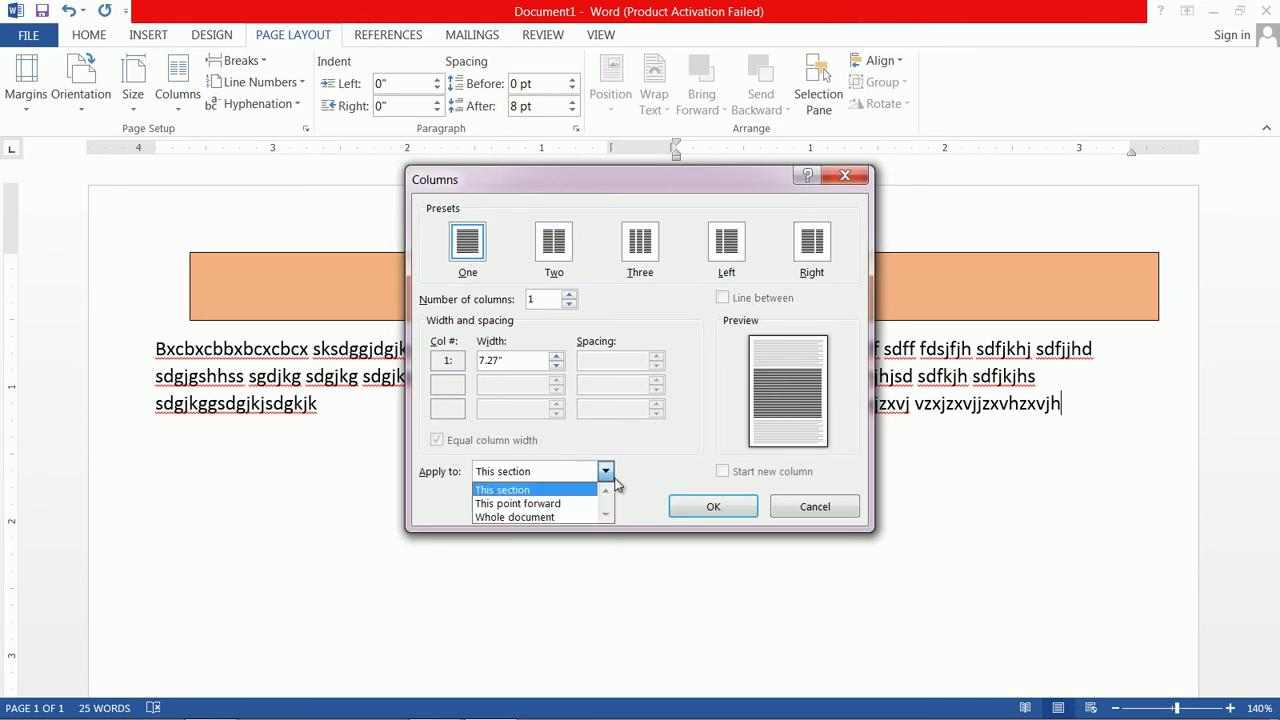
pyautogui.click(567, 505)
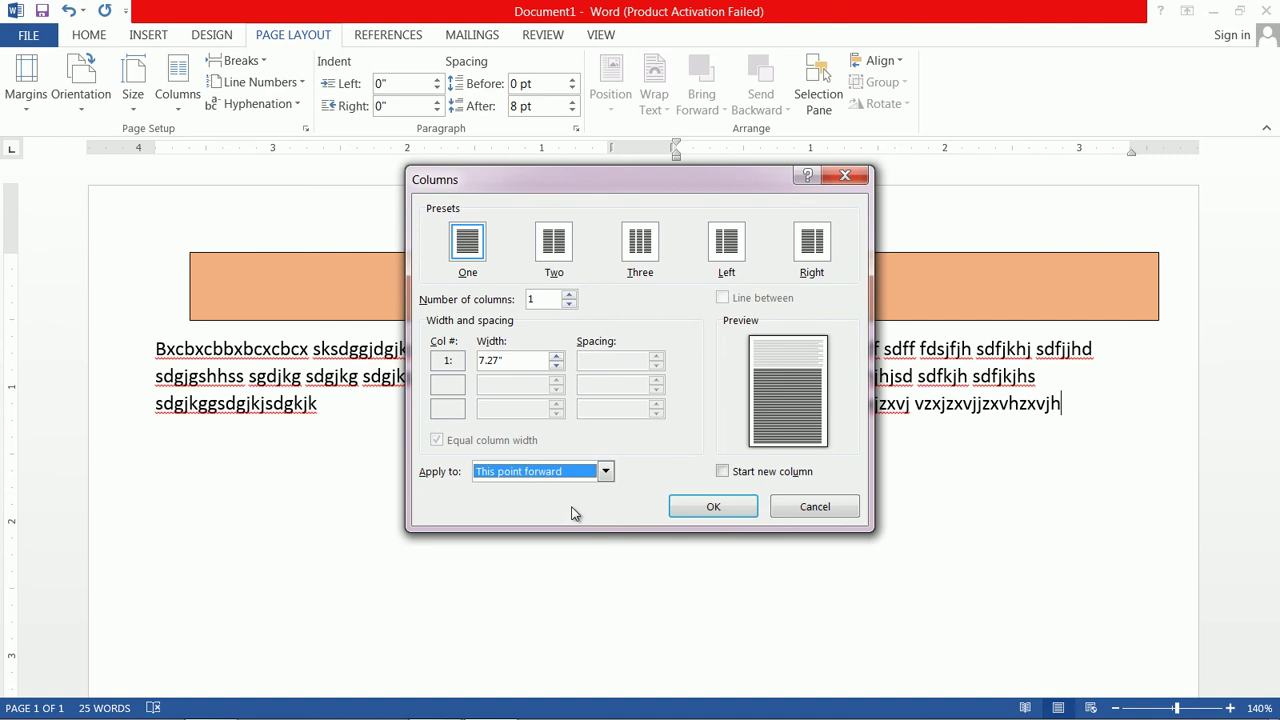
pyautogui.click(711, 508)
# Write a line of random filler text below the two columns, starting with "Dfdsfdfddfjsdfsjksd".
pyautogui.write('dfds')
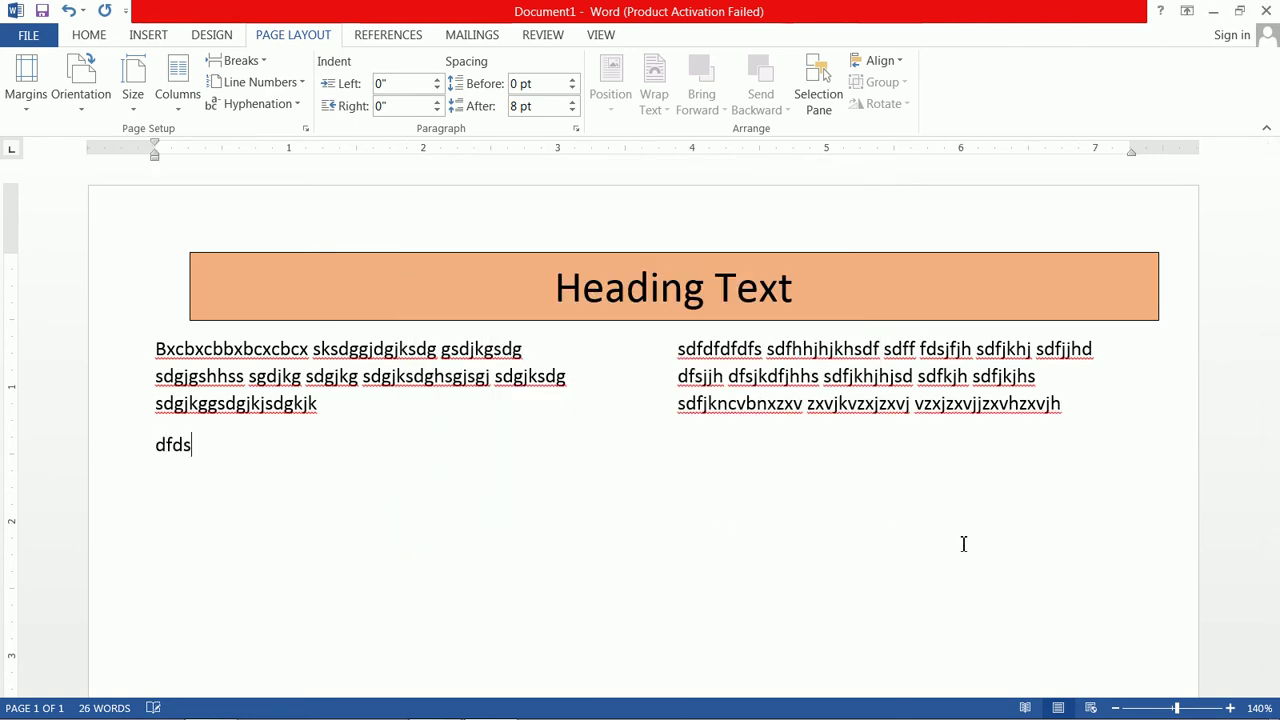
pyautogui.write('fdfddfjsdfsjksd sdfjkdfjdjdjk dfjdfd ewur')
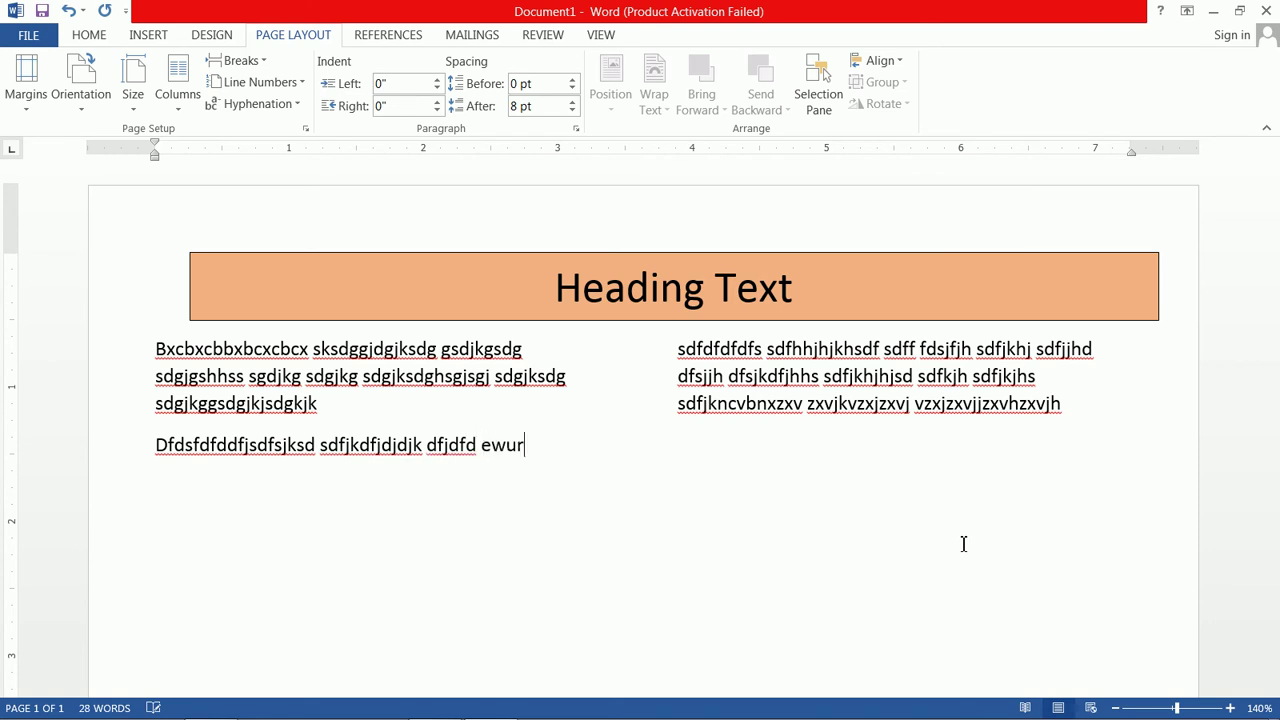
pyautogui.write('weriuiii erwueruwerueui')
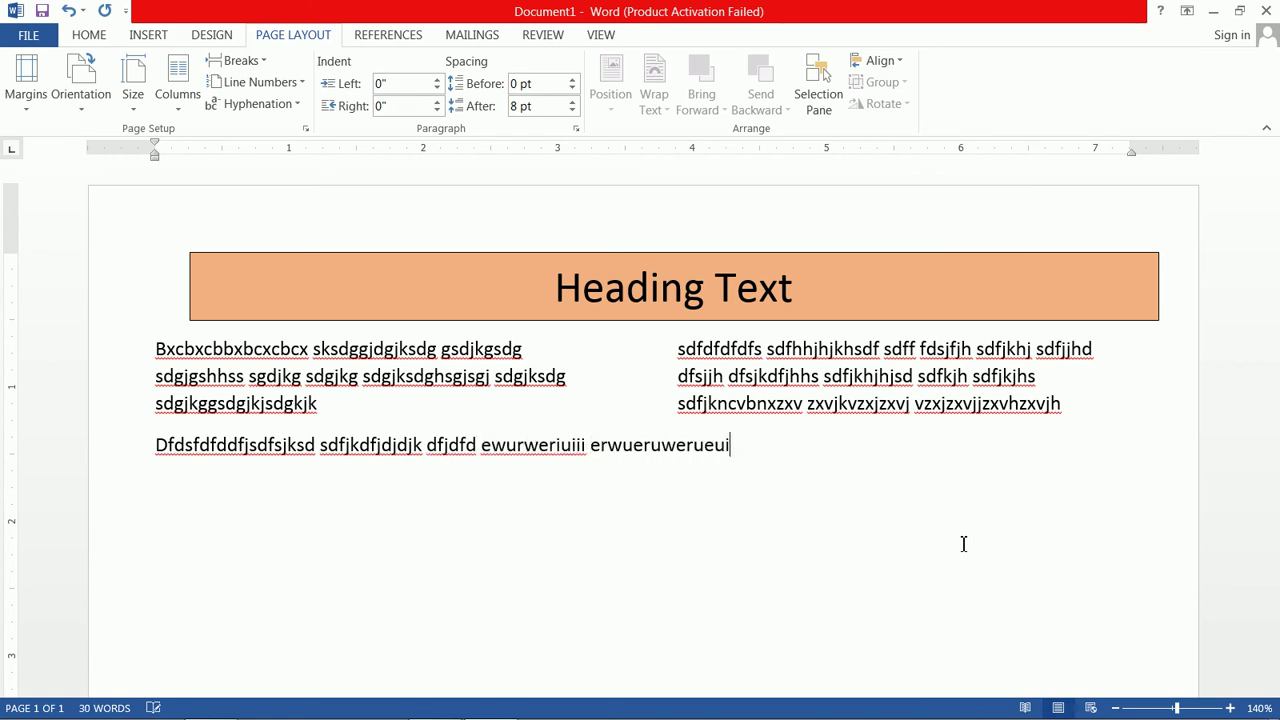
pyautogui.write(' erwuuiuyerueruerui')
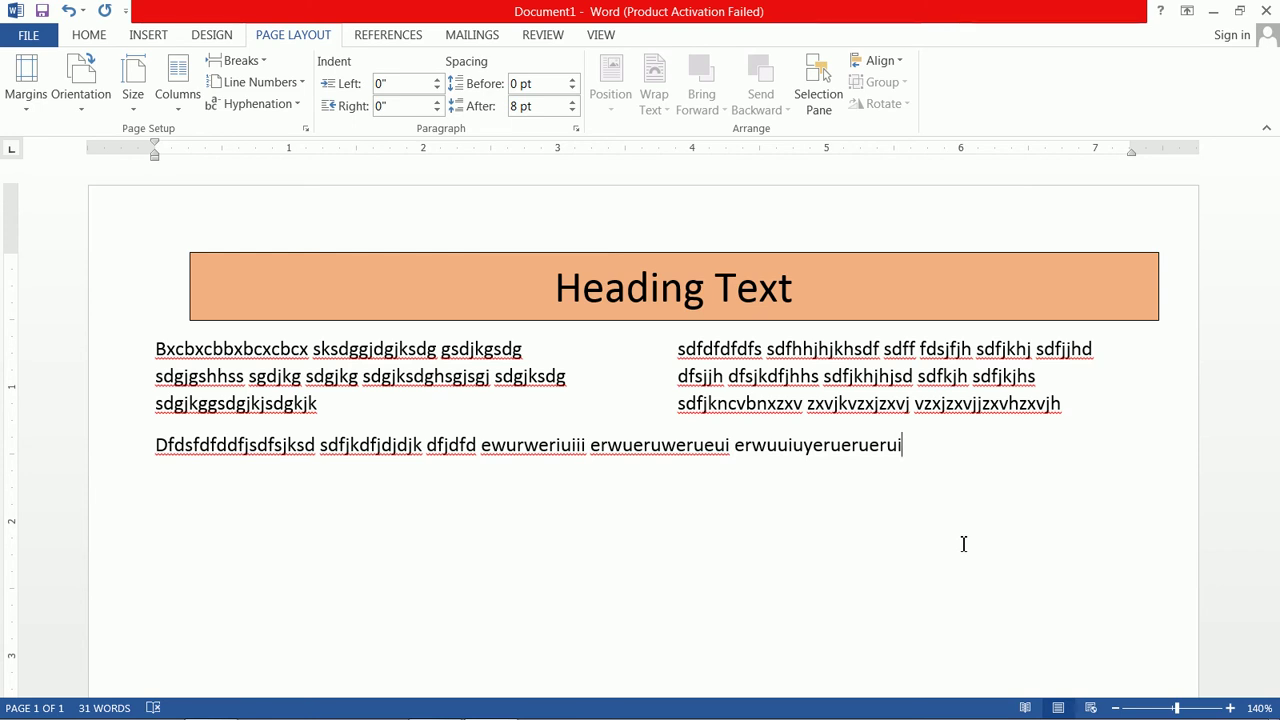
# Insert a page break in front of the single-column filler line to move it to the next page.
pyautogui.click(262, 62)
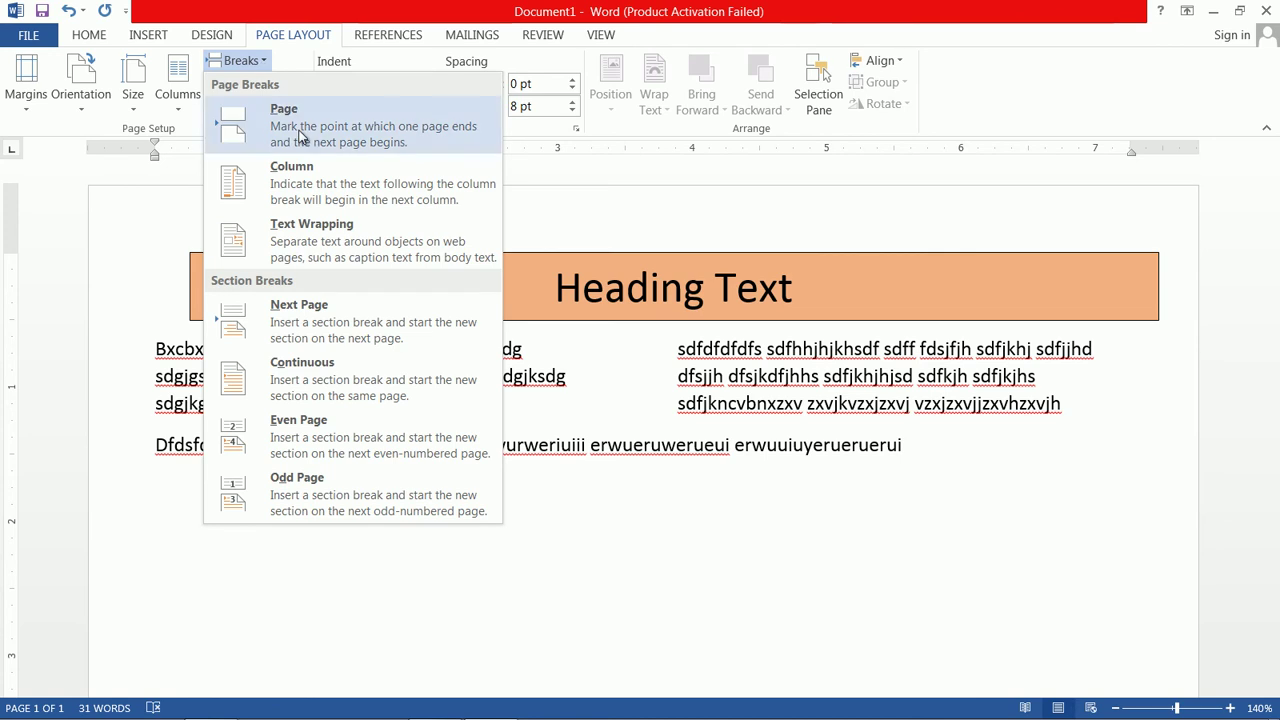
pyautogui.click(721, 428)
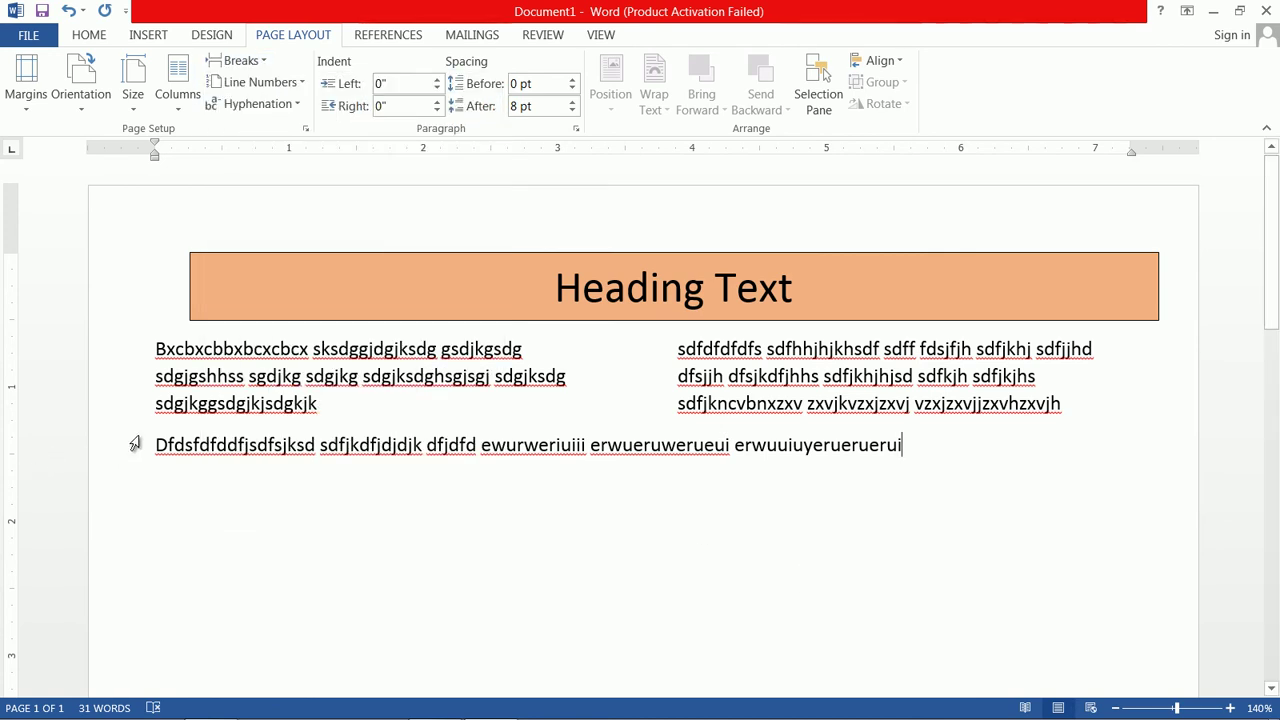
pyautogui.click(240, 61)
pyautogui.click(320, 126)
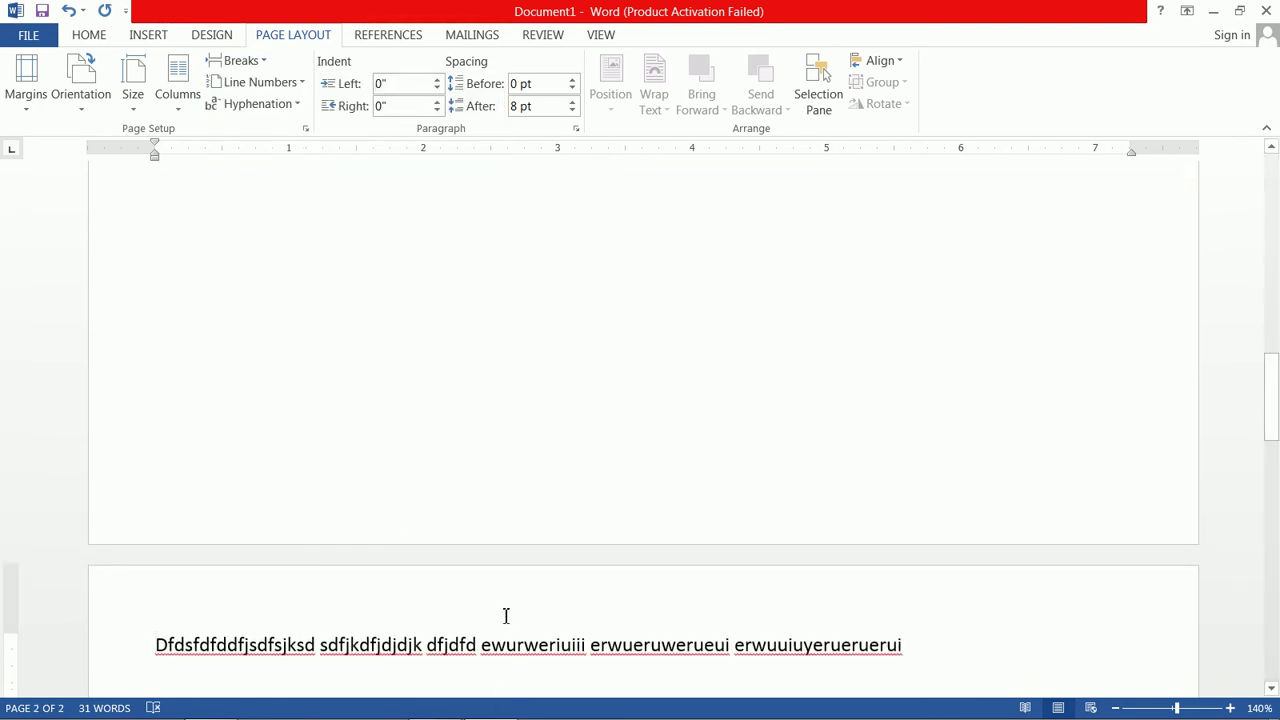
pyautogui.scroll(10, 508, 560)
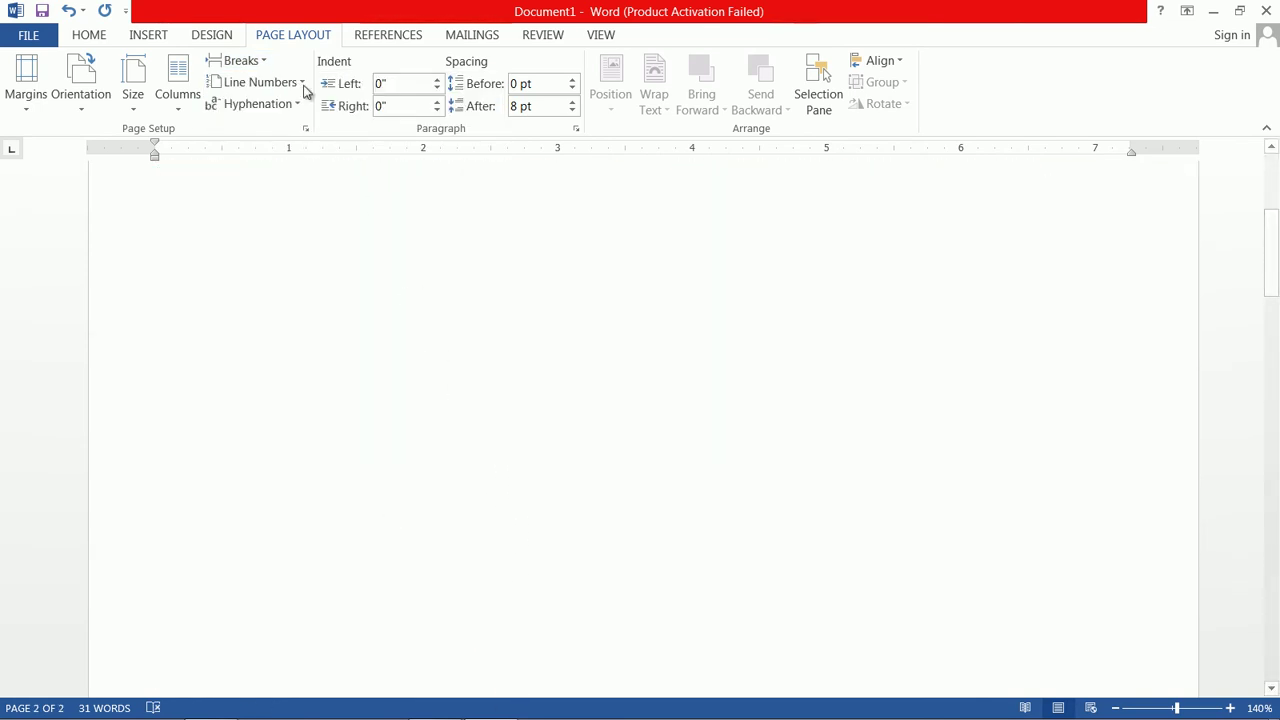
pyautogui.click(252, 62)
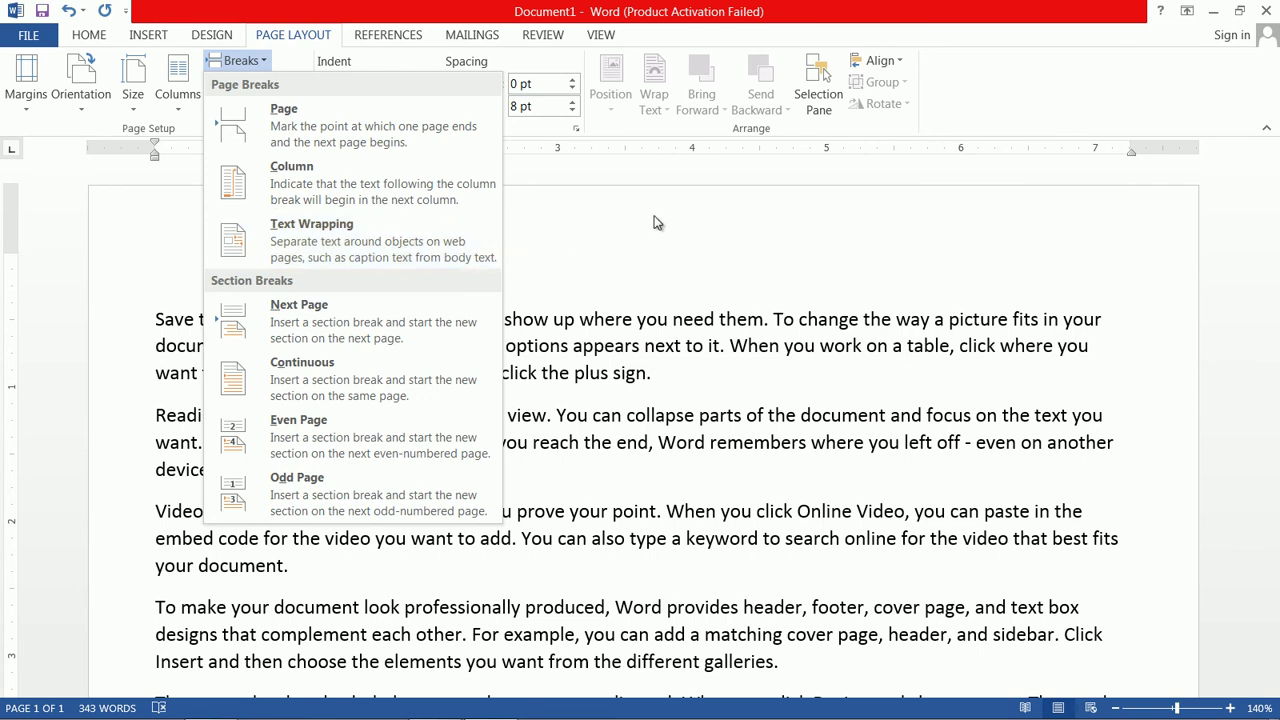
pyautogui.click(668, 189)
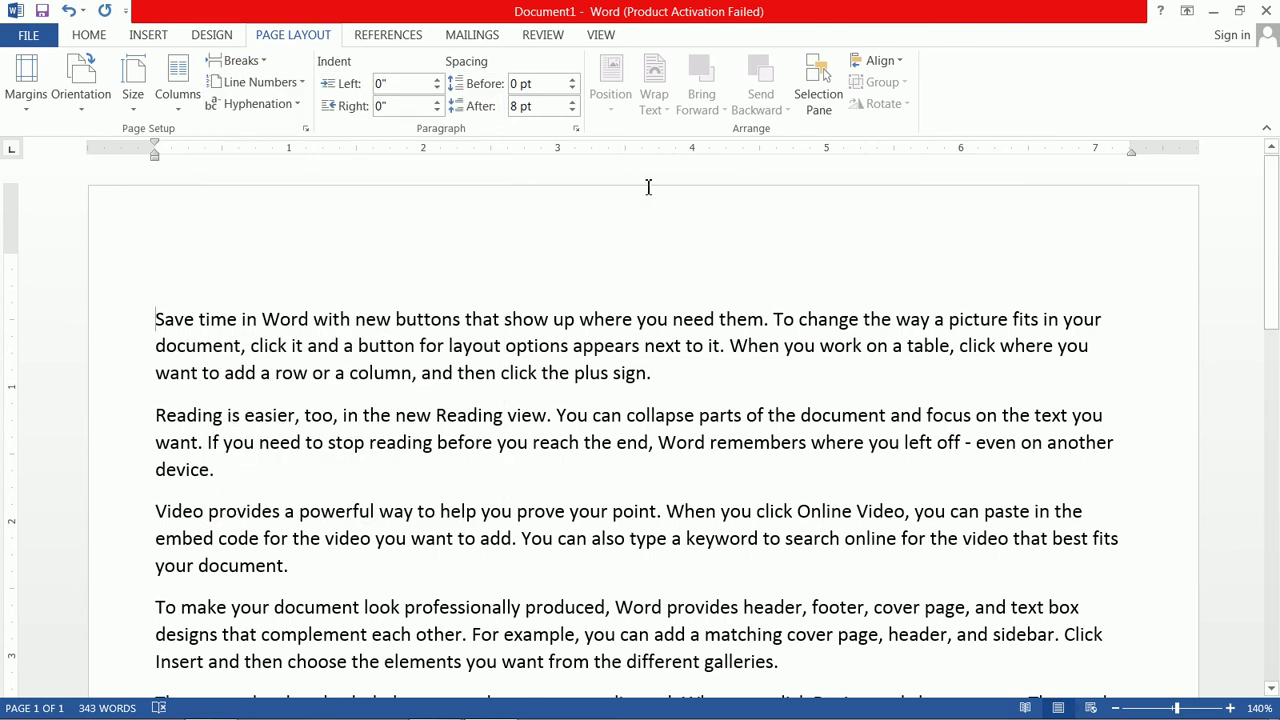
# Open the line numbering options in Page Setup and review the section start choices, keeping Continuous.
pyautogui.click(300, 86)
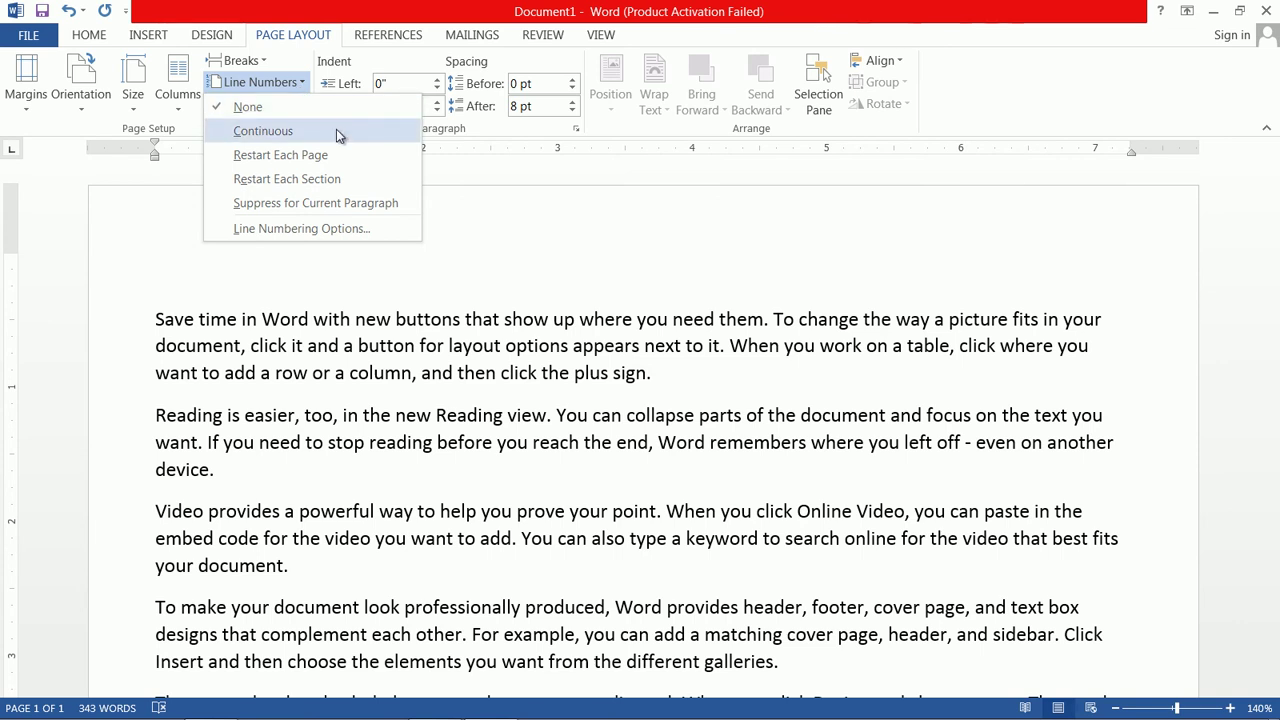
pyautogui.click(344, 228)
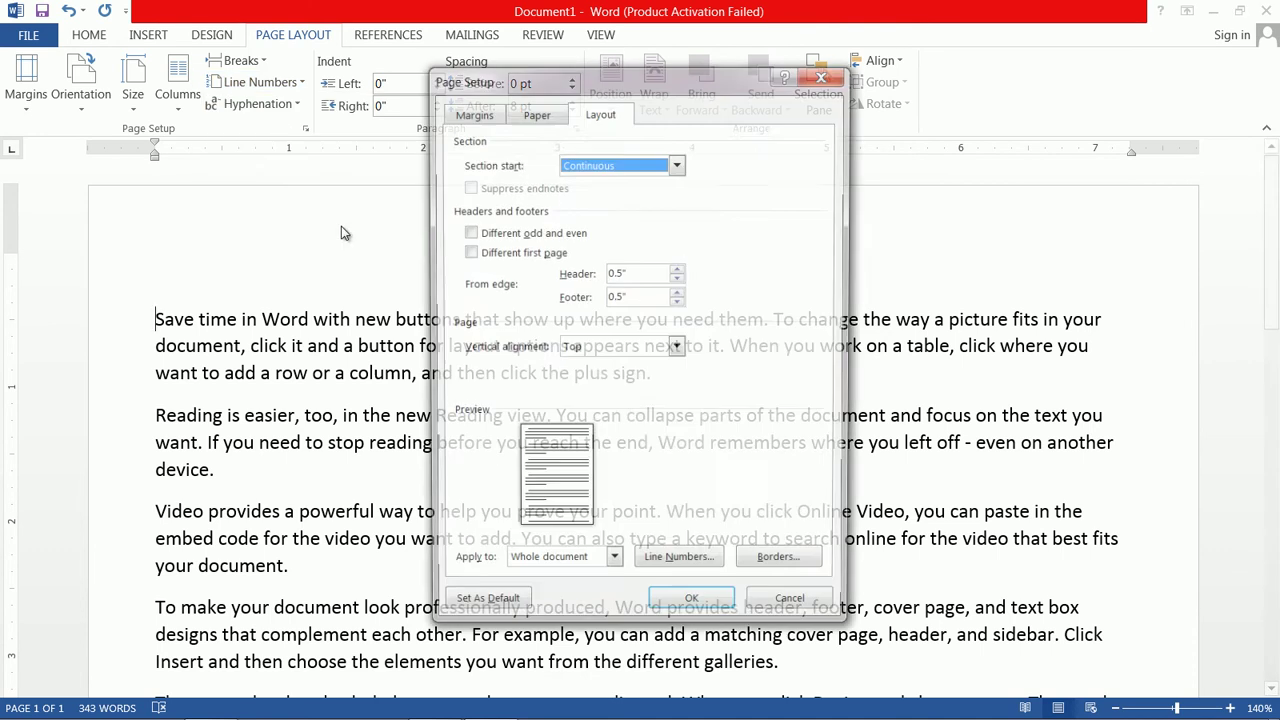
pyautogui.click(676, 166)
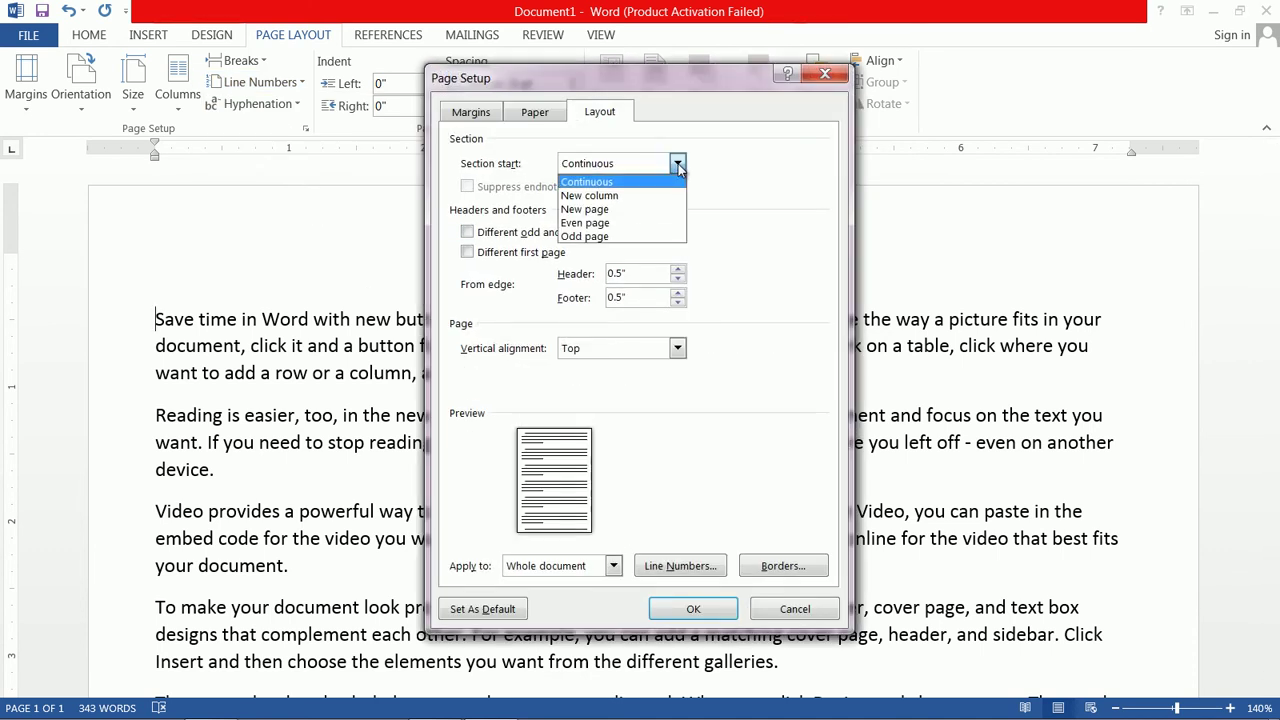
pyautogui.click(676, 166)
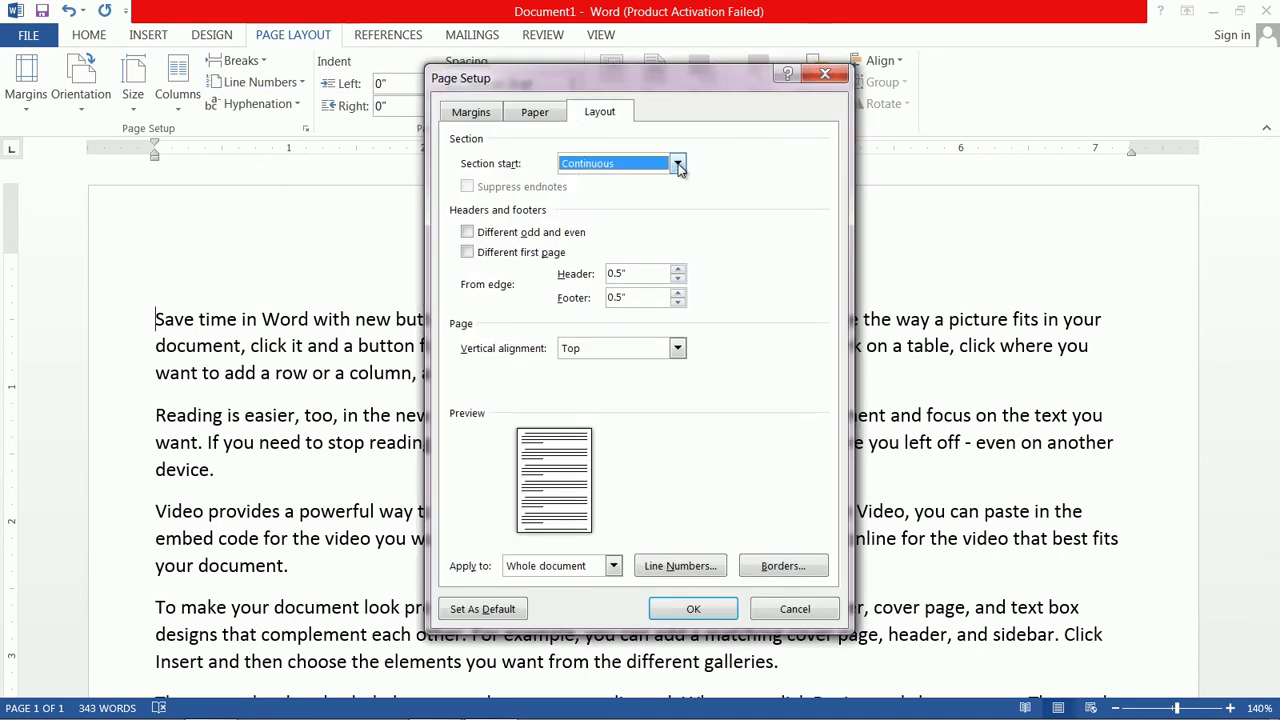
pyautogui.click(705, 608)
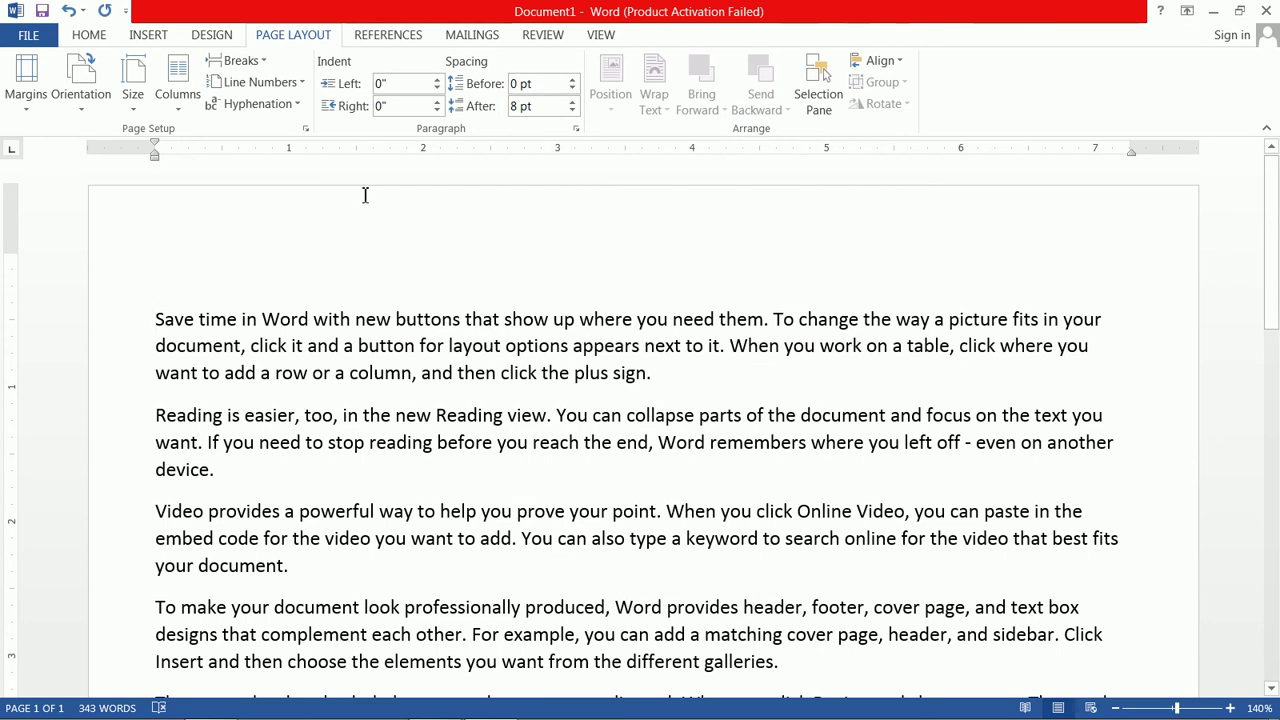
# Turn on continuous line numbering and check the numbered lines through to the end of the document.
pyautogui.click(284, 83)
pyautogui.click(262, 131)
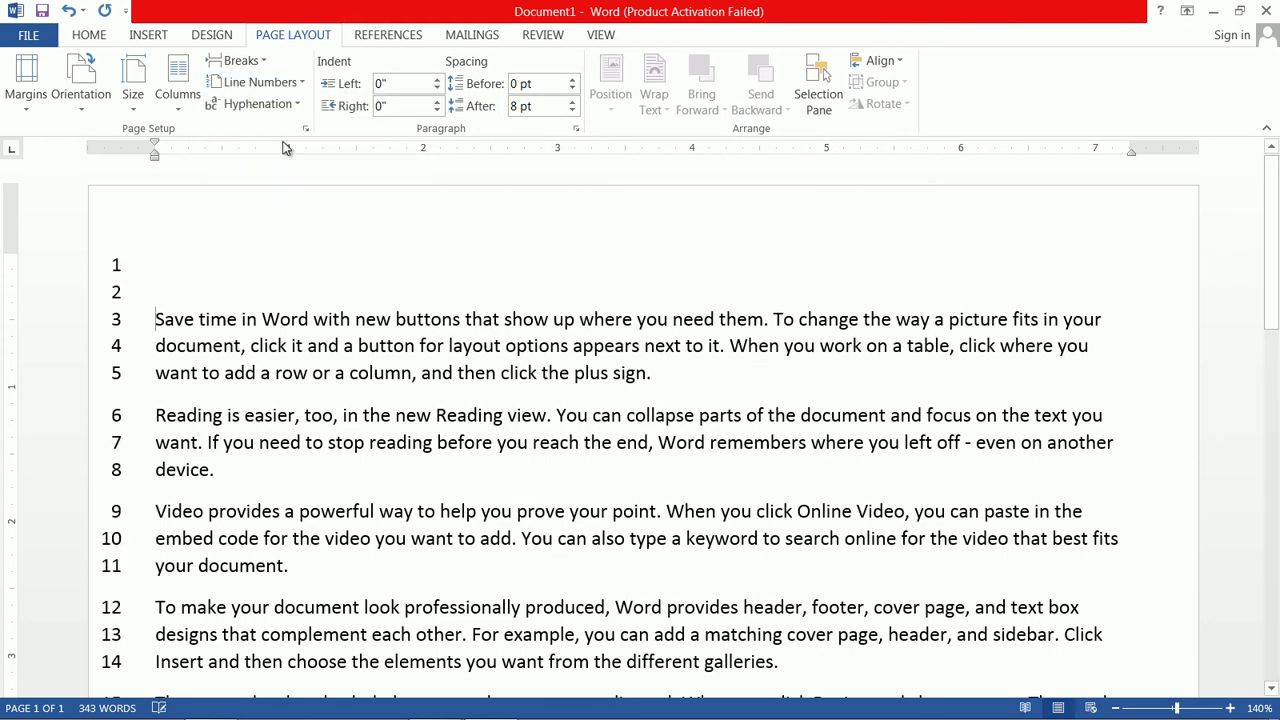
pyautogui.scroll(-10, 317, 400)
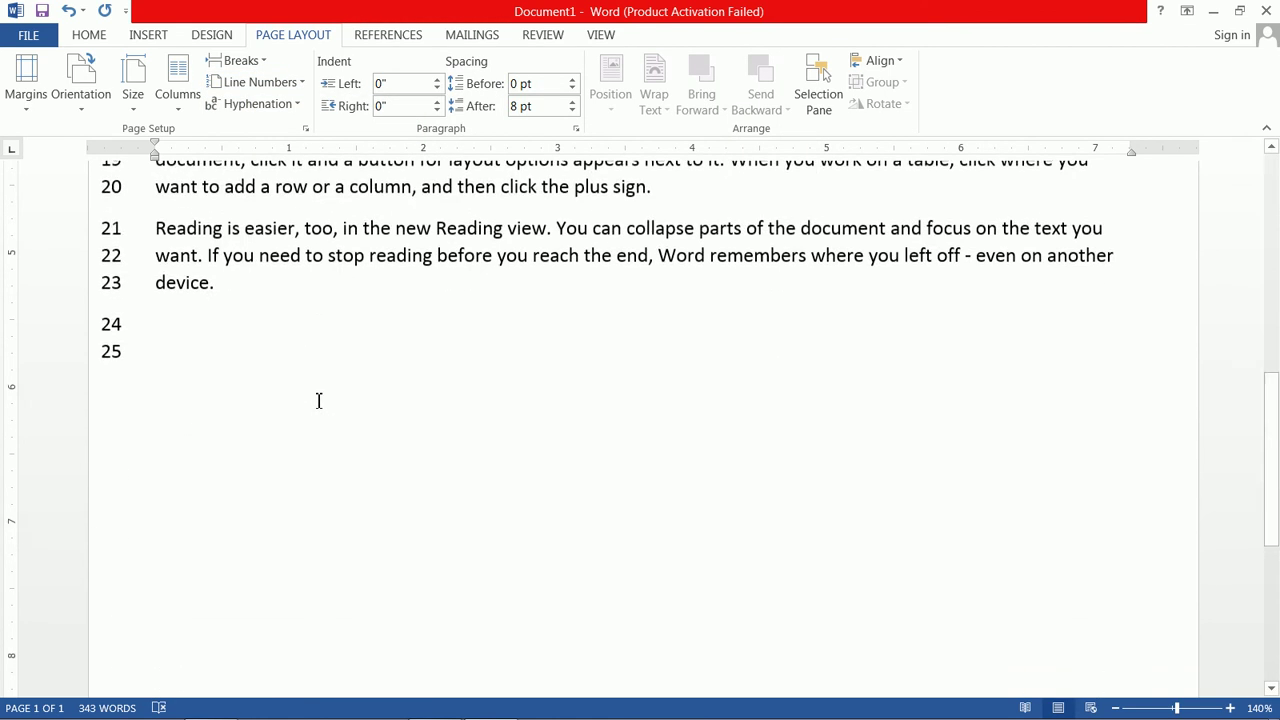
pyautogui.scroll(5, 320, 391)
pyautogui.click(300, 84)
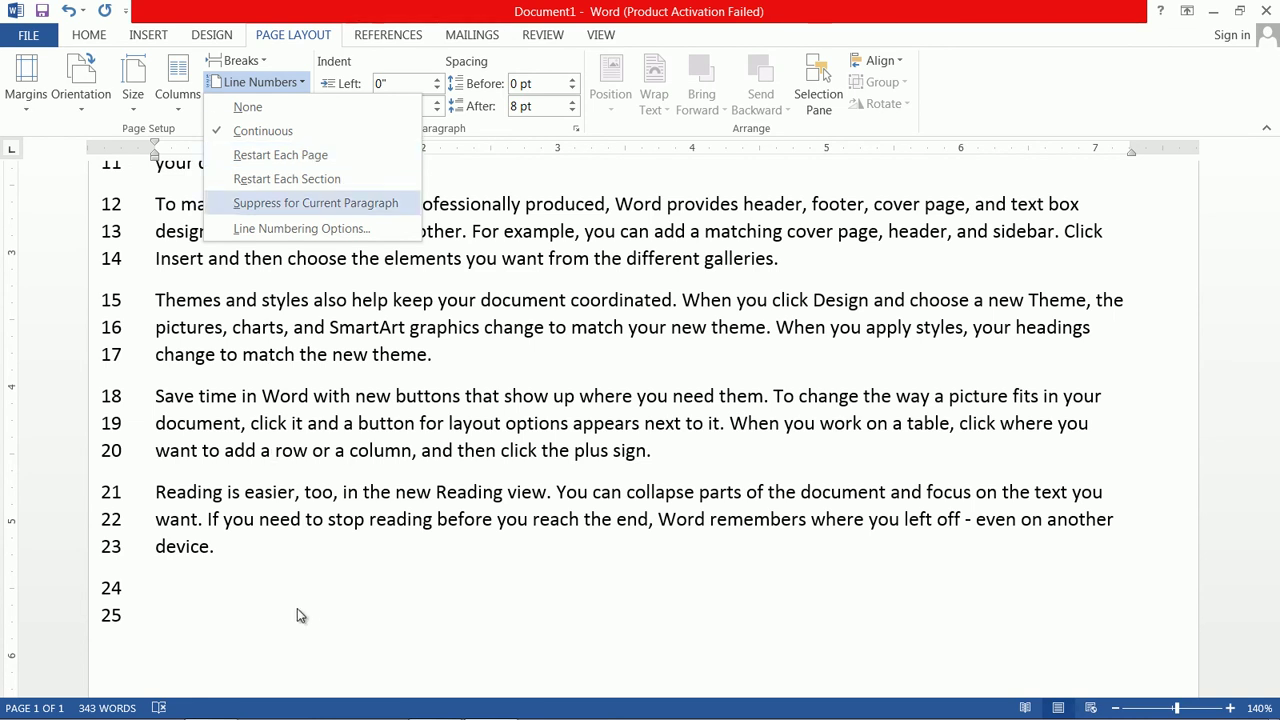
pyautogui.scroll(1, 309, 606)
pyautogui.scroll(-8, 300, 600)
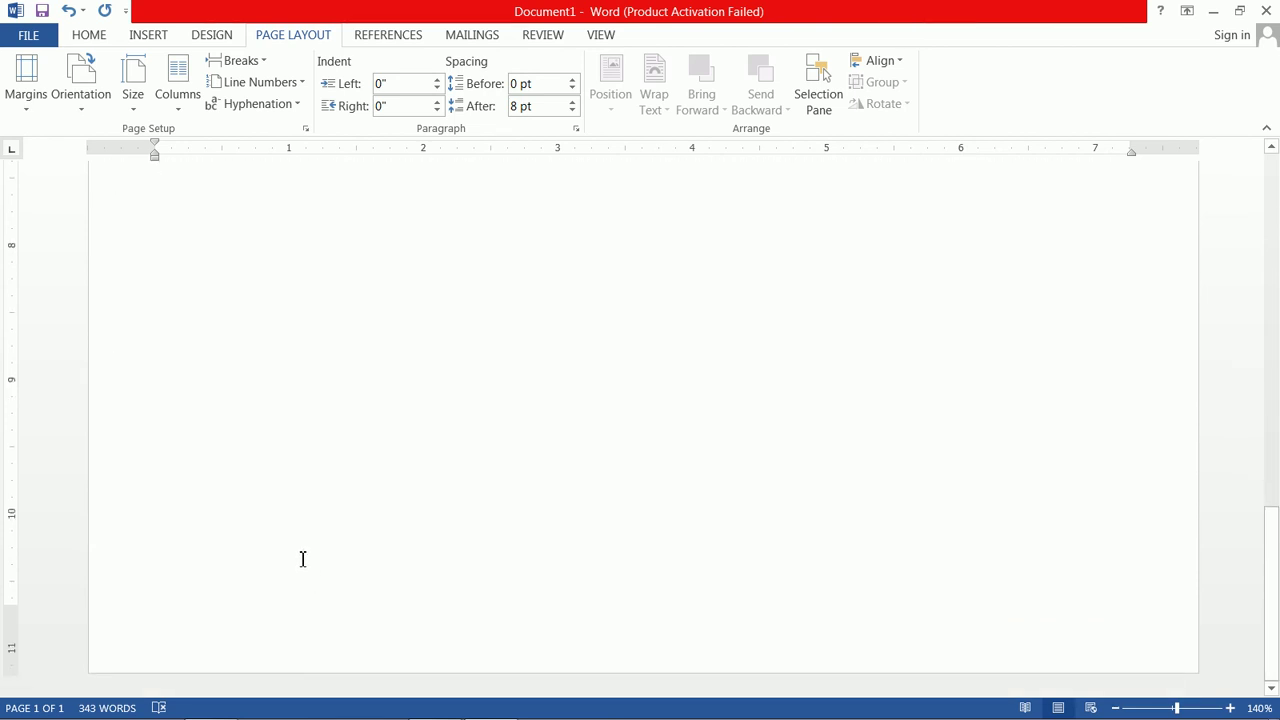
pyautogui.scroll(5, 268, 471)
pyautogui.click(159, 407)
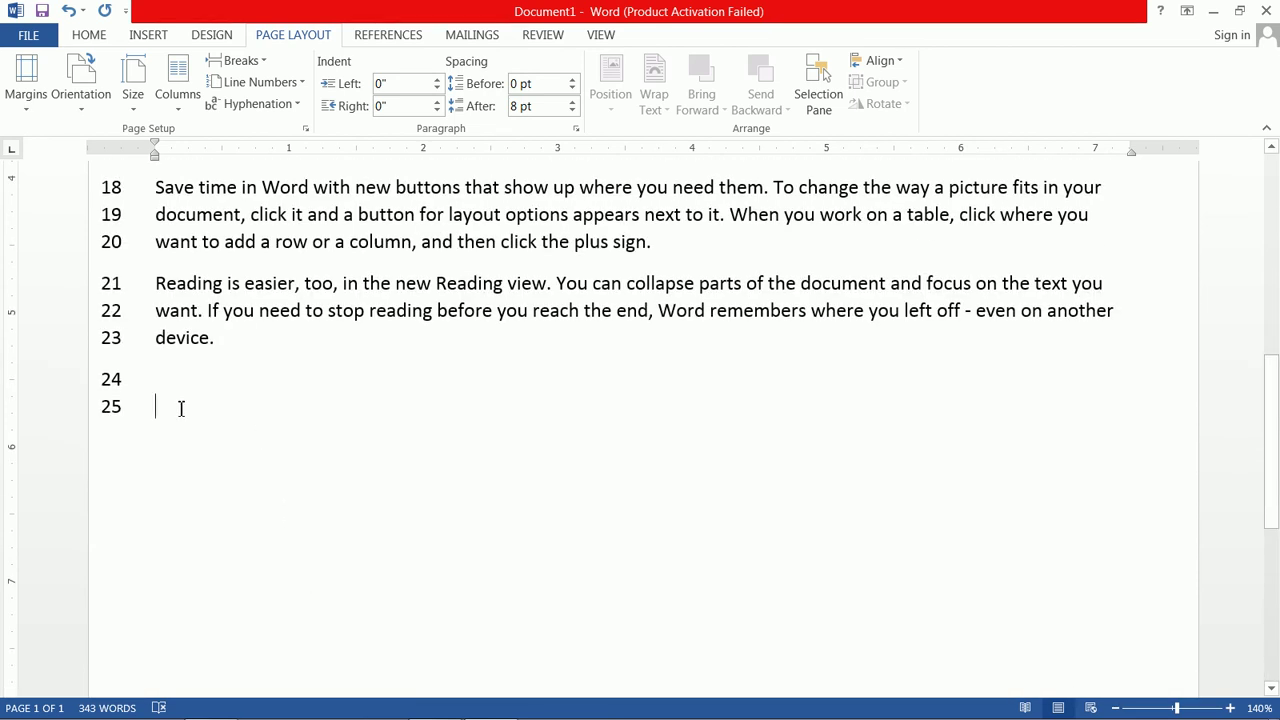
pyautogui.scroll(6, 172, 408)
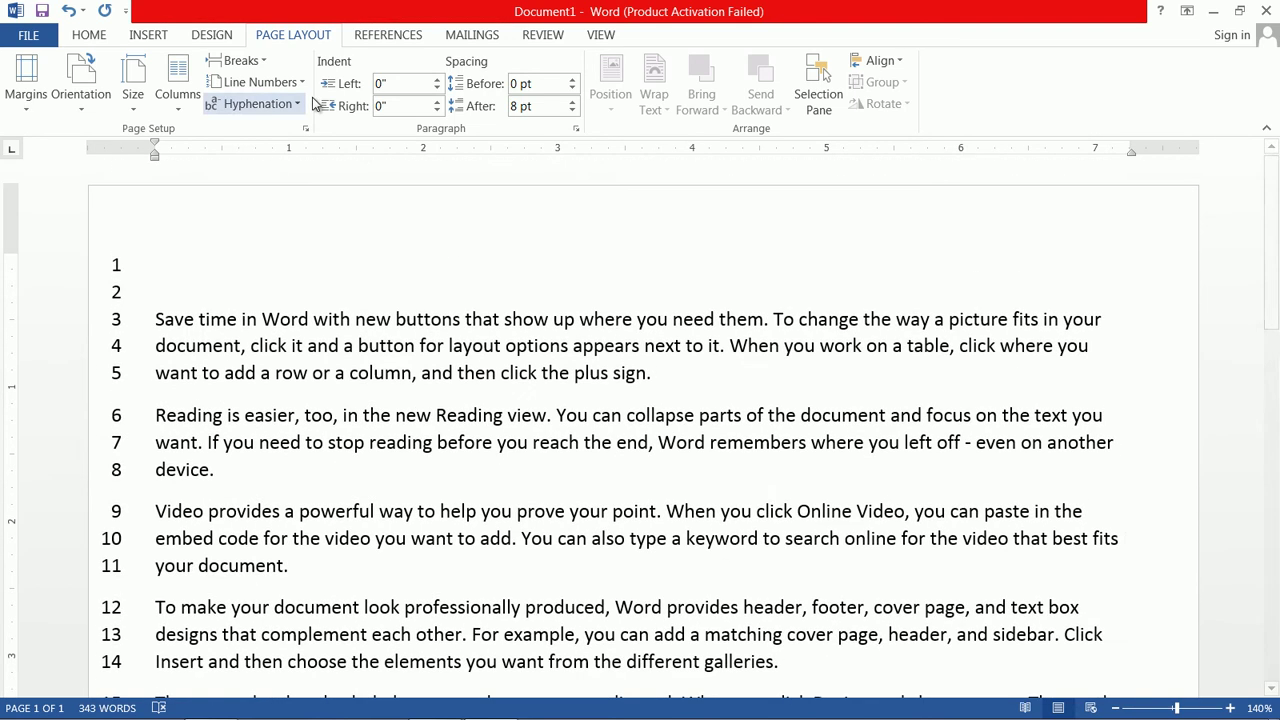
# Remove the line numbers by setting line numbering to None.
pyautogui.click(302, 88)
pyautogui.click(302, 88)
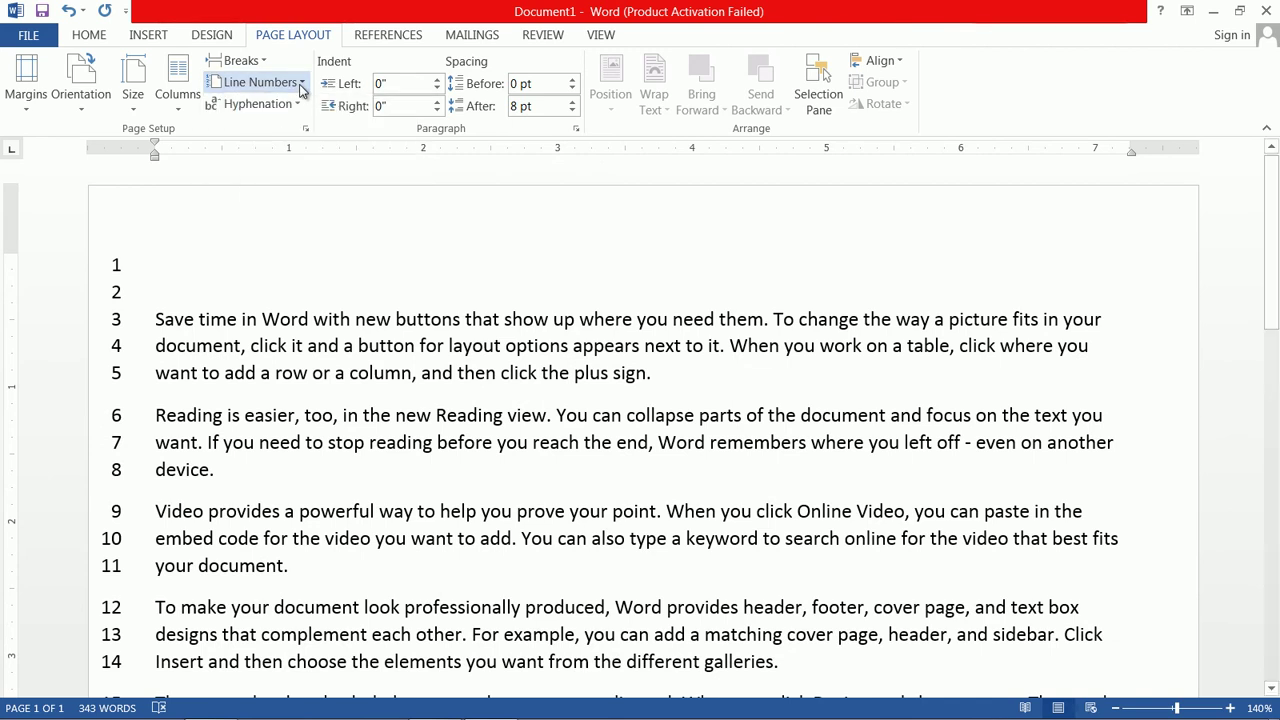
pyautogui.click(297, 86)
pyautogui.click(287, 110)
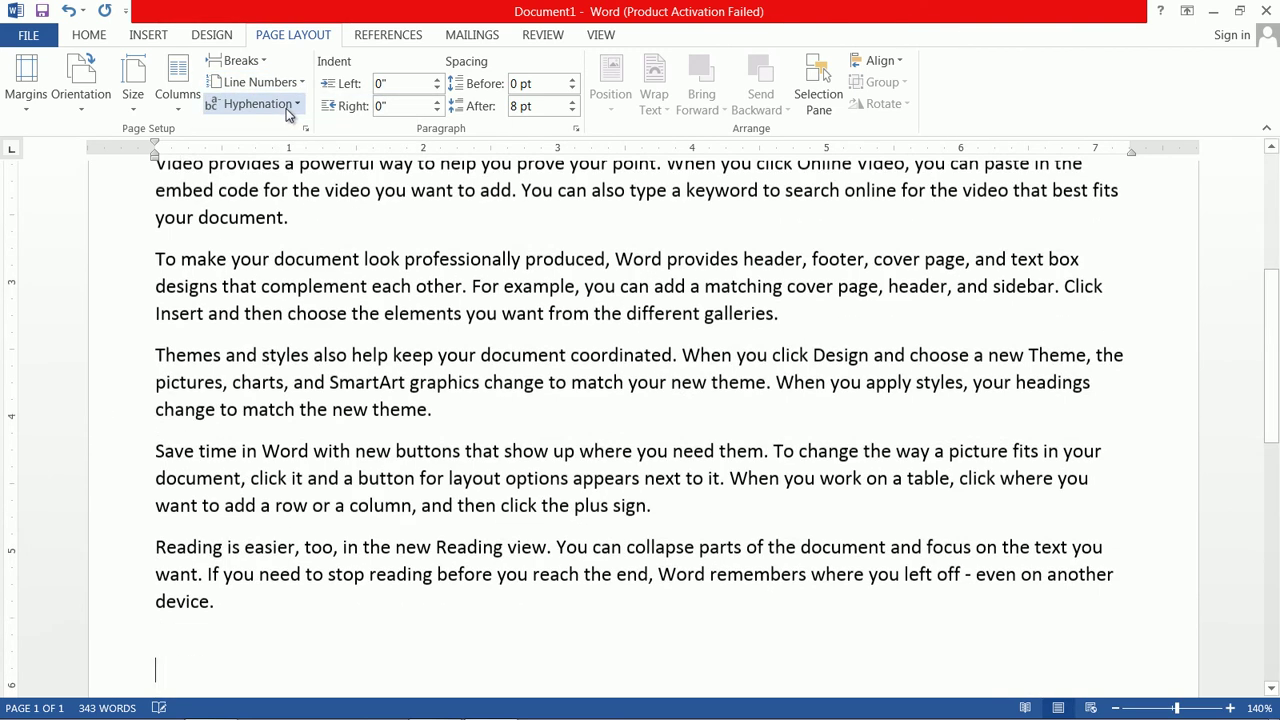
# Select the whole document, apply automatic hyphenation, and set hyphenation back to None.
pyautogui.scroll(-5, 409, 252)
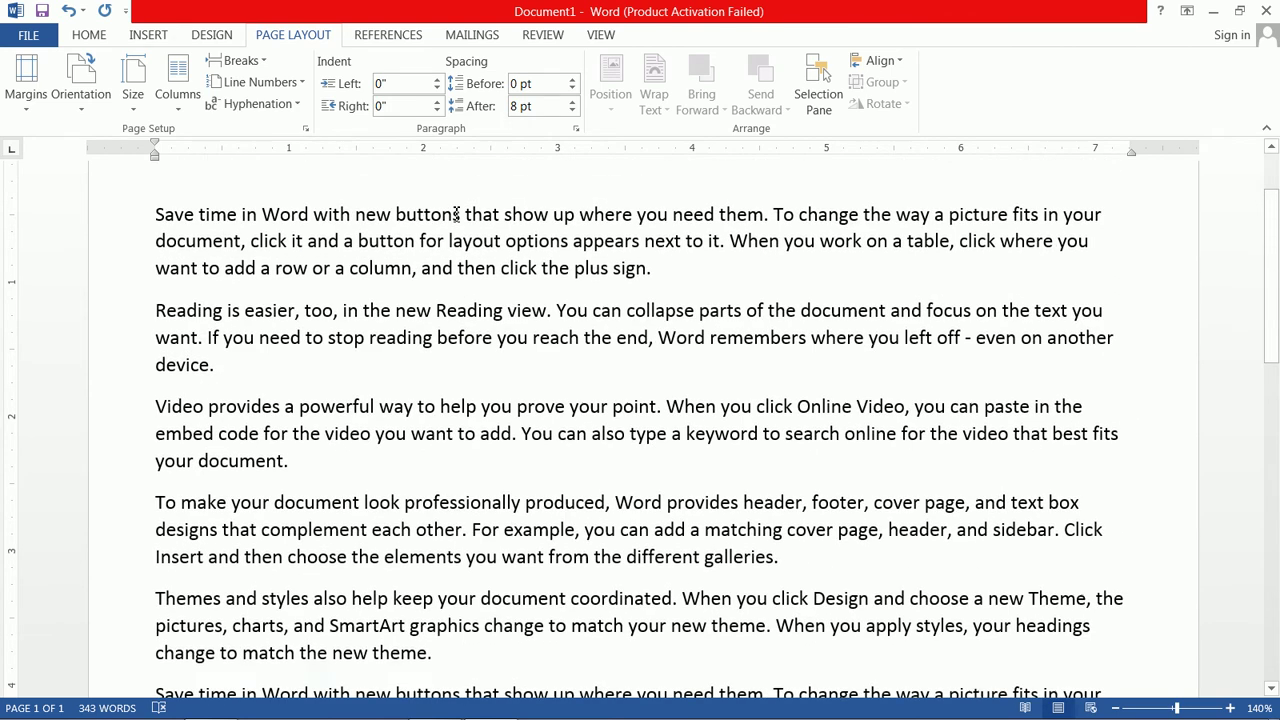
pyautogui.hotkey('ctrl', 'a')
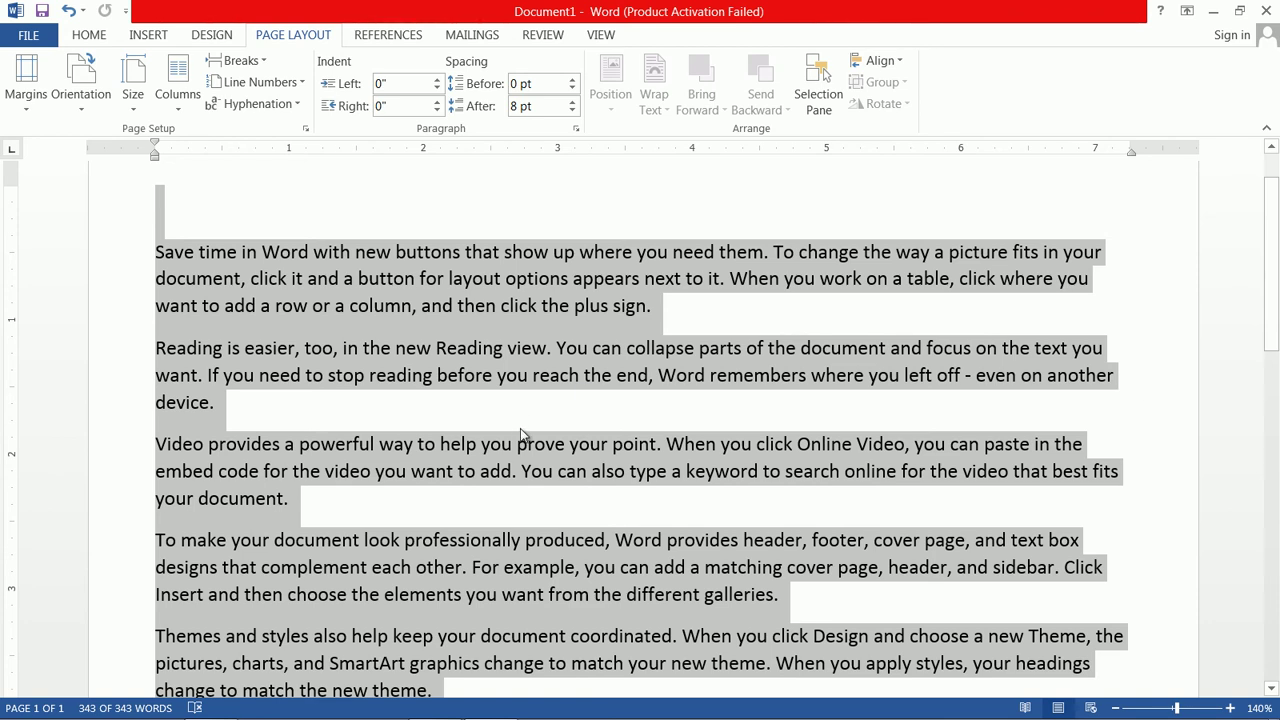
pyautogui.click(286, 106)
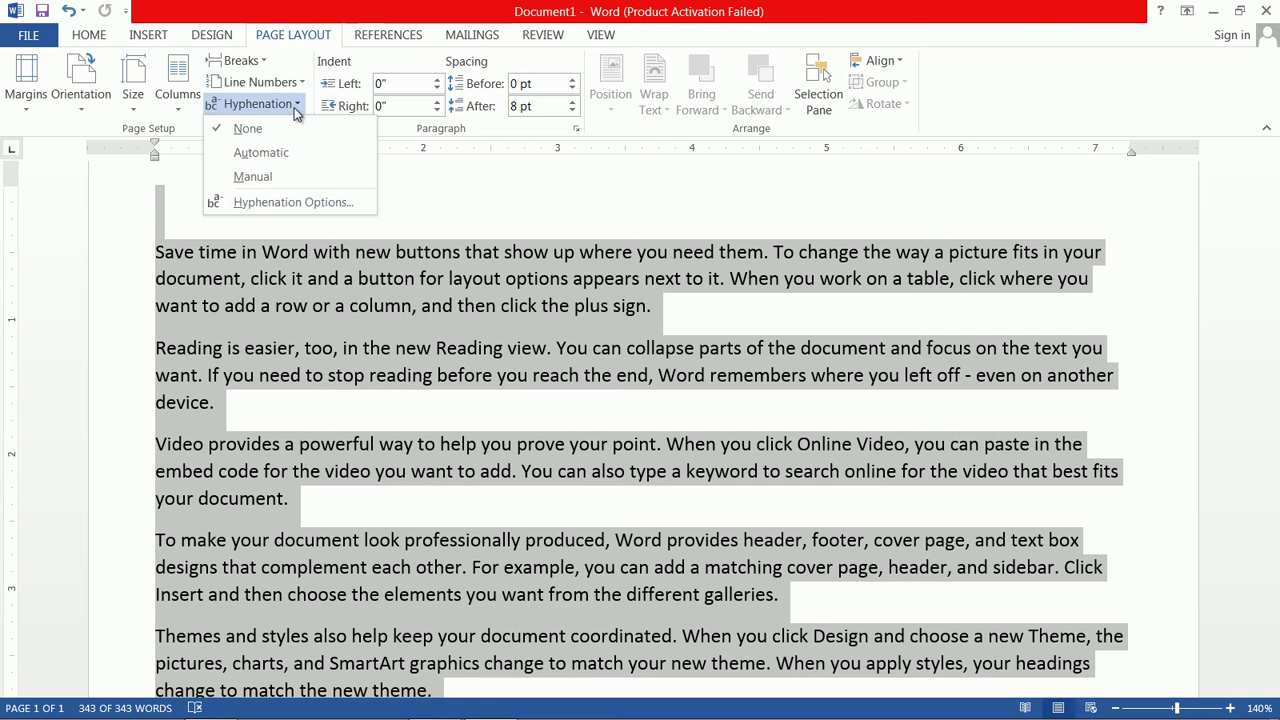
pyautogui.click(261, 153)
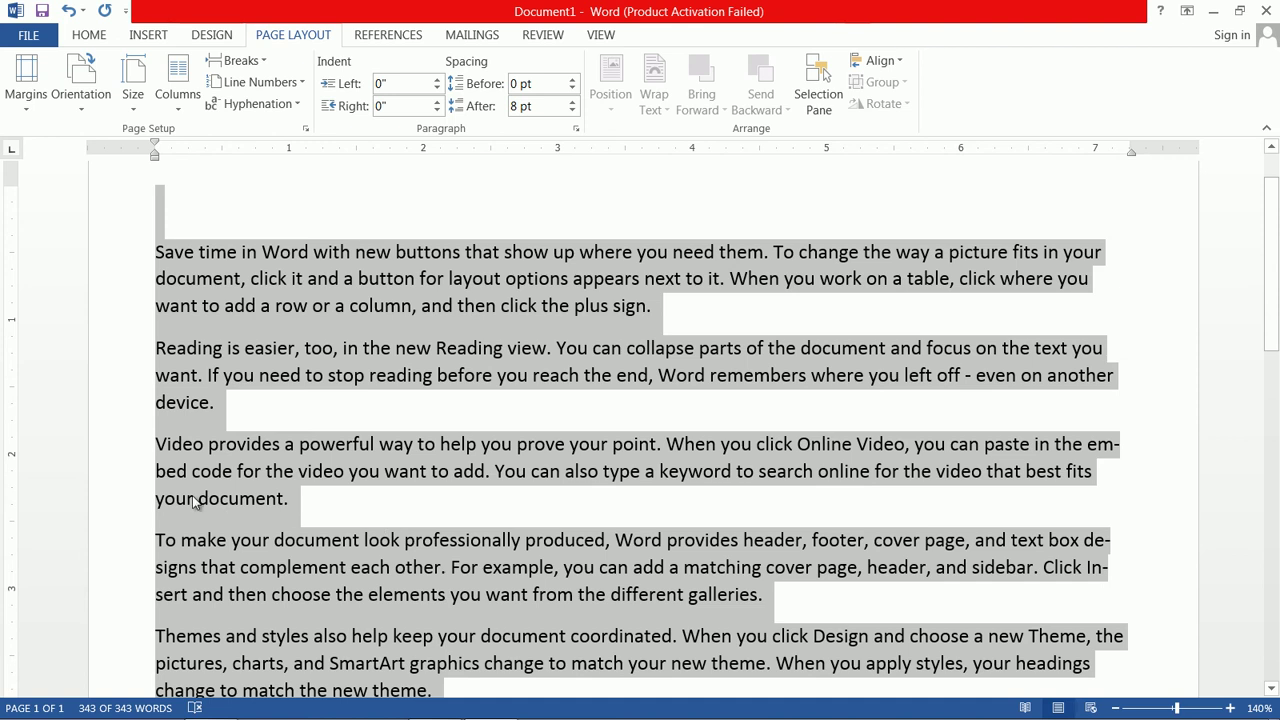
pyautogui.click(300, 107)
pyautogui.click(289, 129)
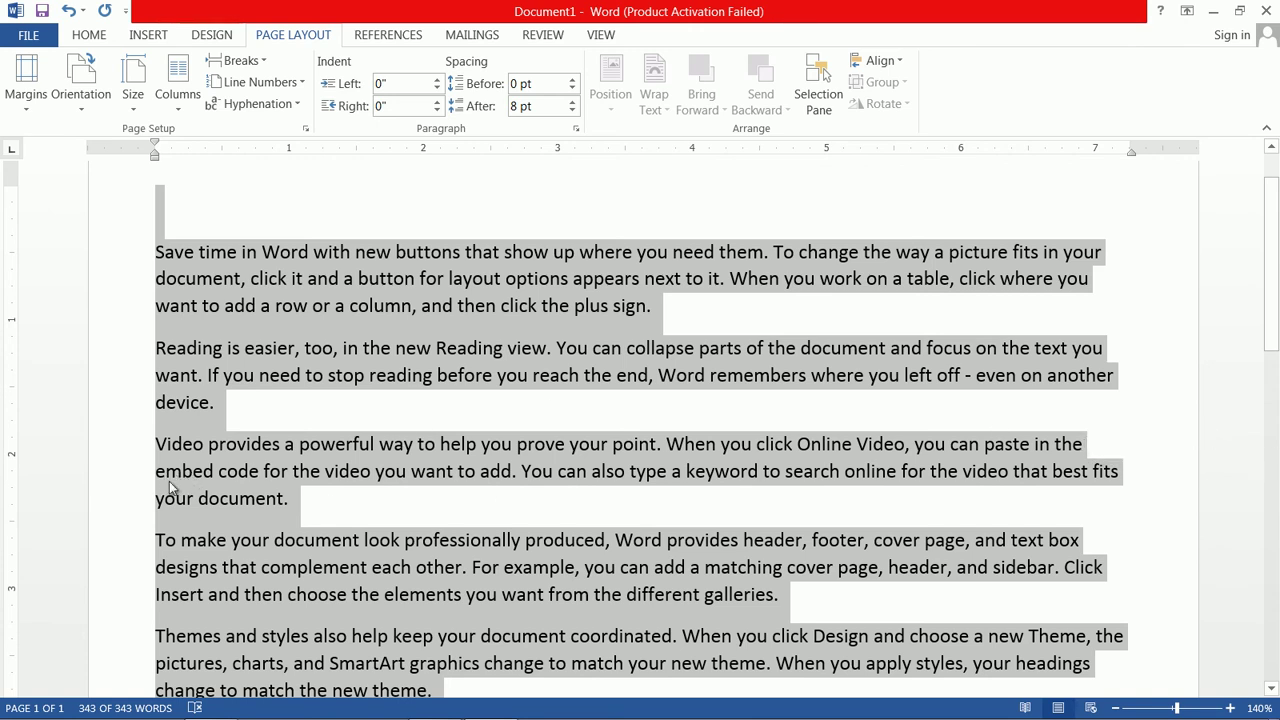
# Apply automatic hyphenation to the whole selected document and clear the selection.
pyautogui.click(300, 104)
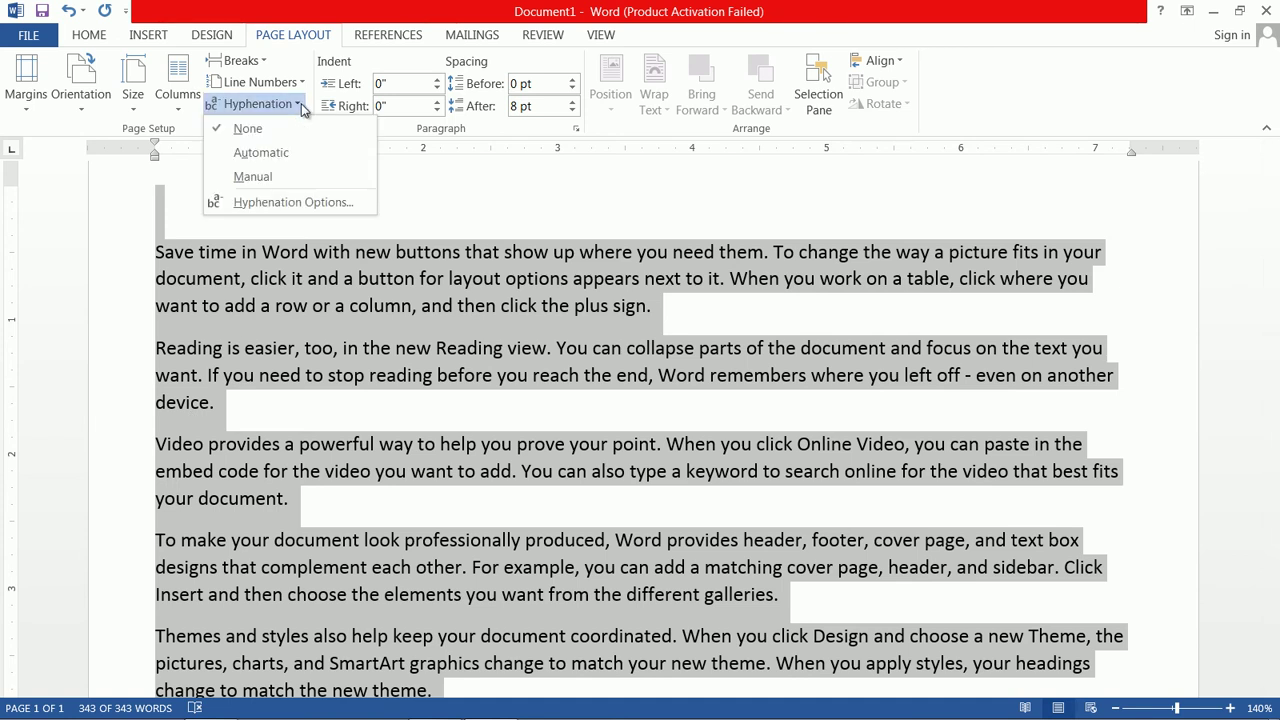
pyautogui.click(266, 154)
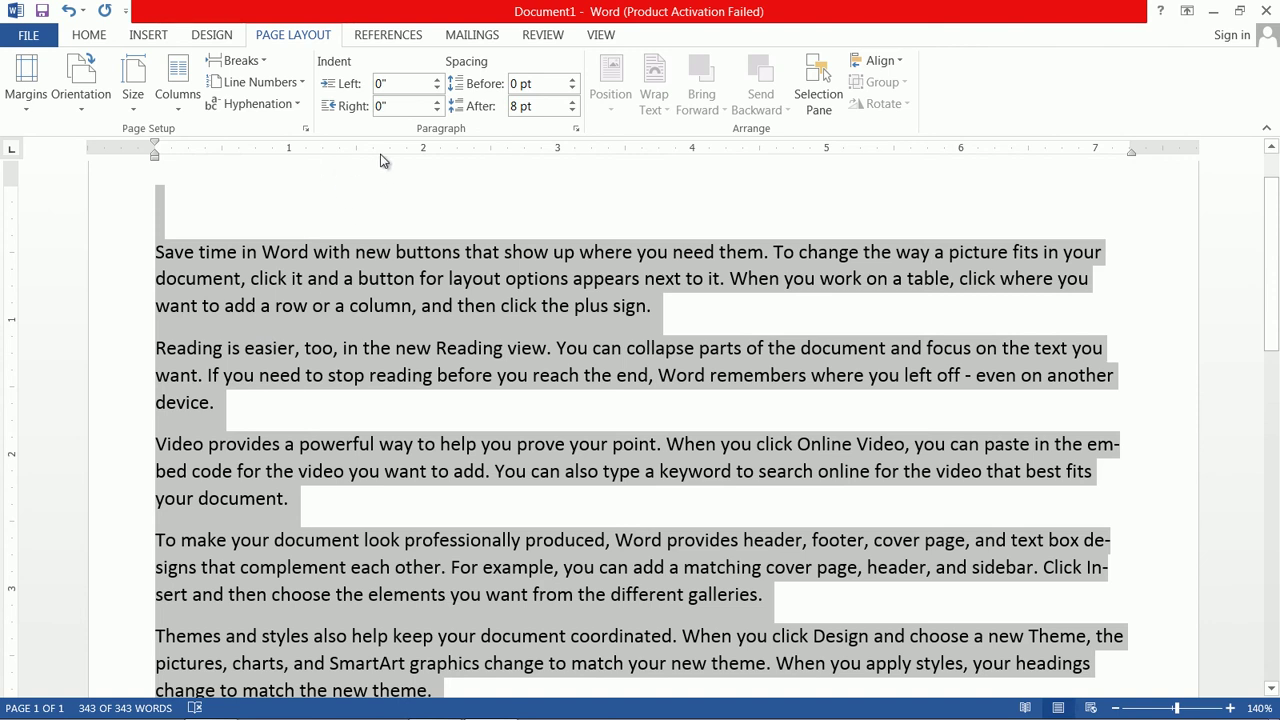
pyautogui.click(270, 305)
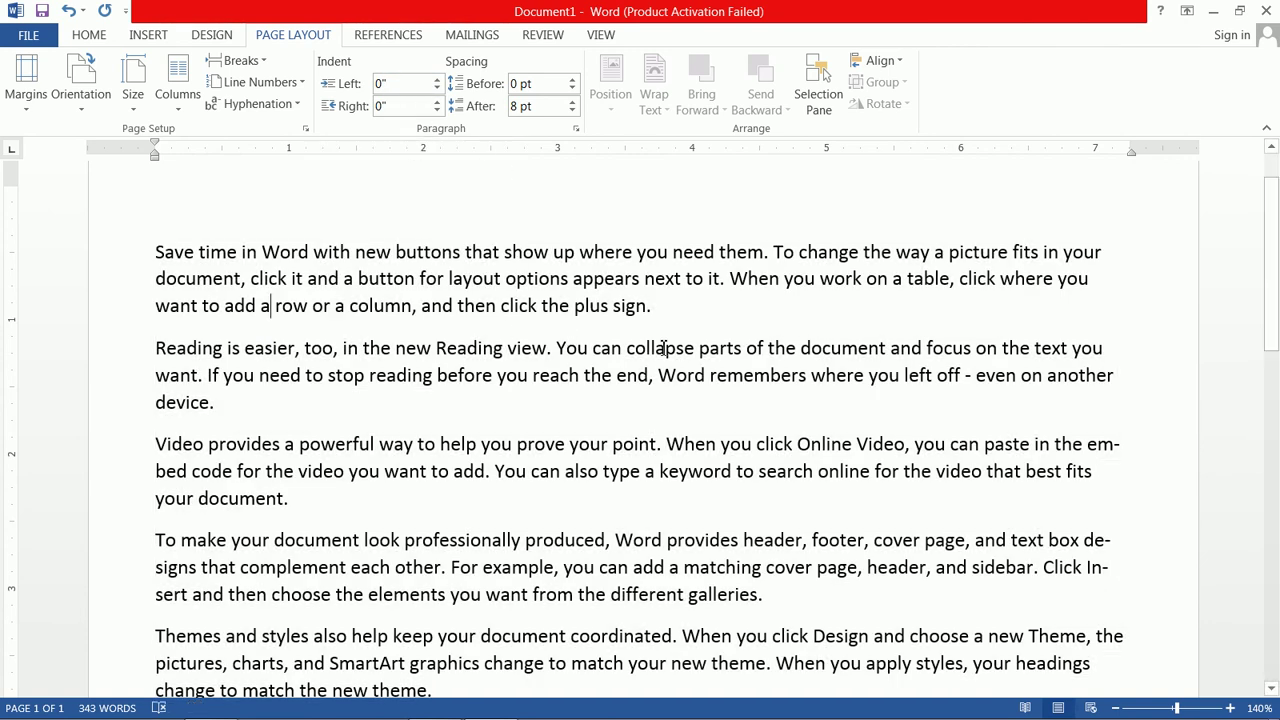
# Try a 0.2" left indent on the first paragraph and return the indent to 0".
pyautogui.moveTo(650, 316); pyautogui.dragTo(122, 233)
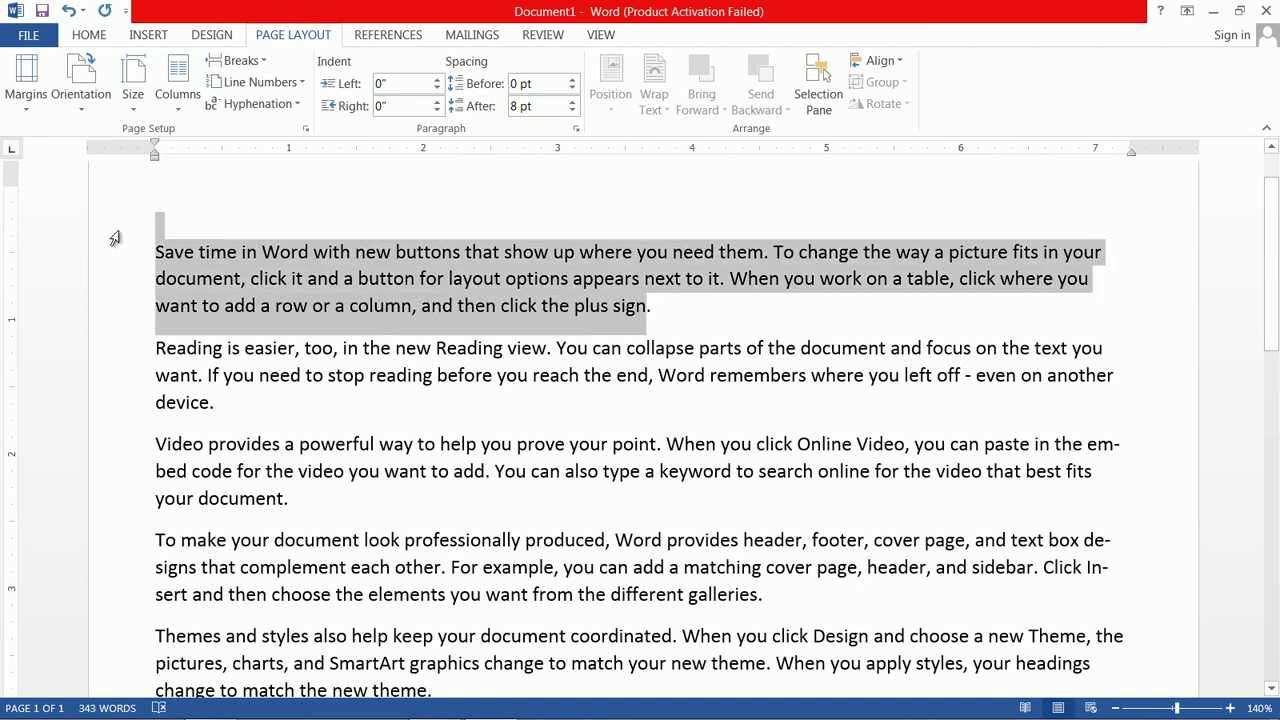
pyautogui.click(437, 79)
pyautogui.click(437, 79)
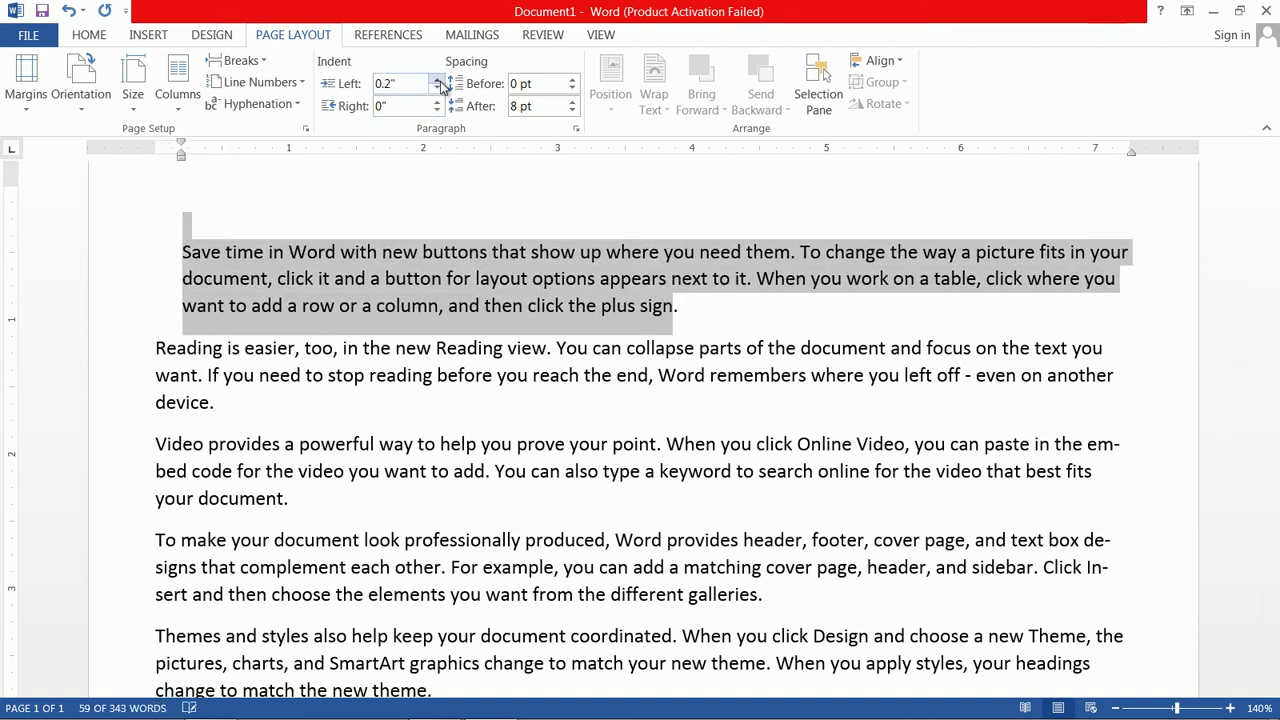
pyautogui.click(437, 88)
pyautogui.click(439, 89)
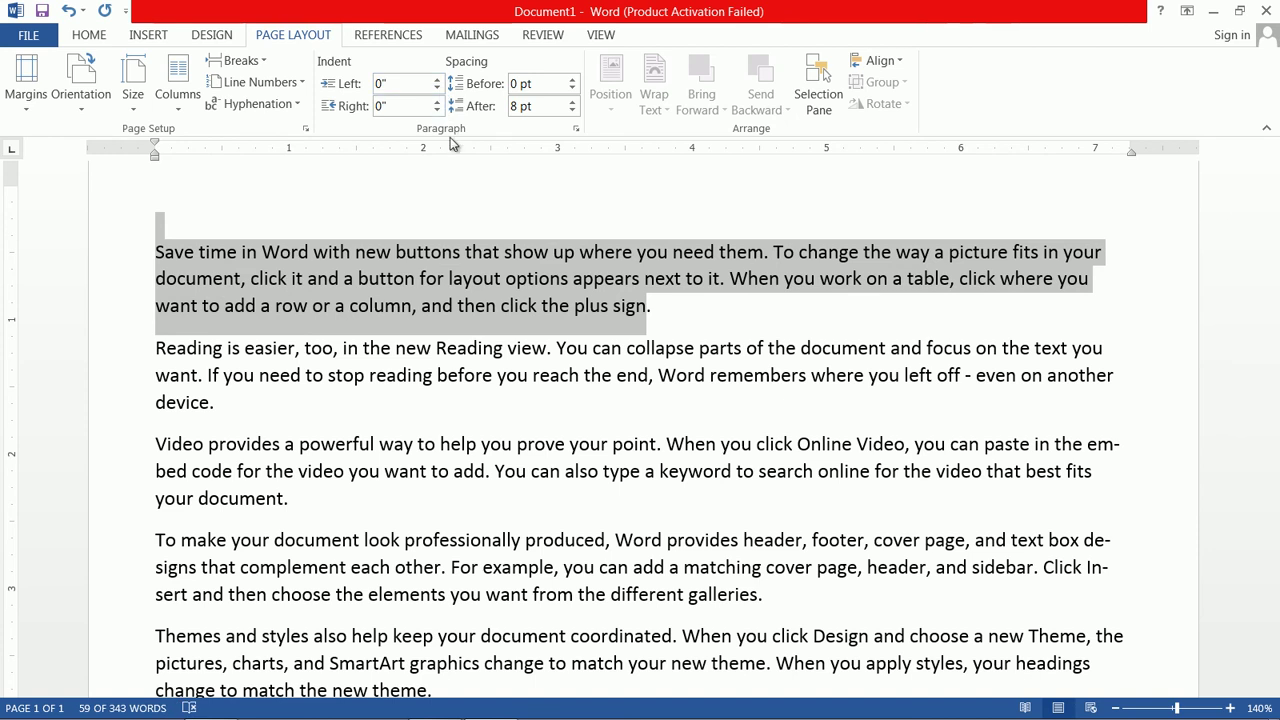
# Set the first paragraph's right indent to 0.2" and its spacing before to 6 pt.
pyautogui.click(437, 101)
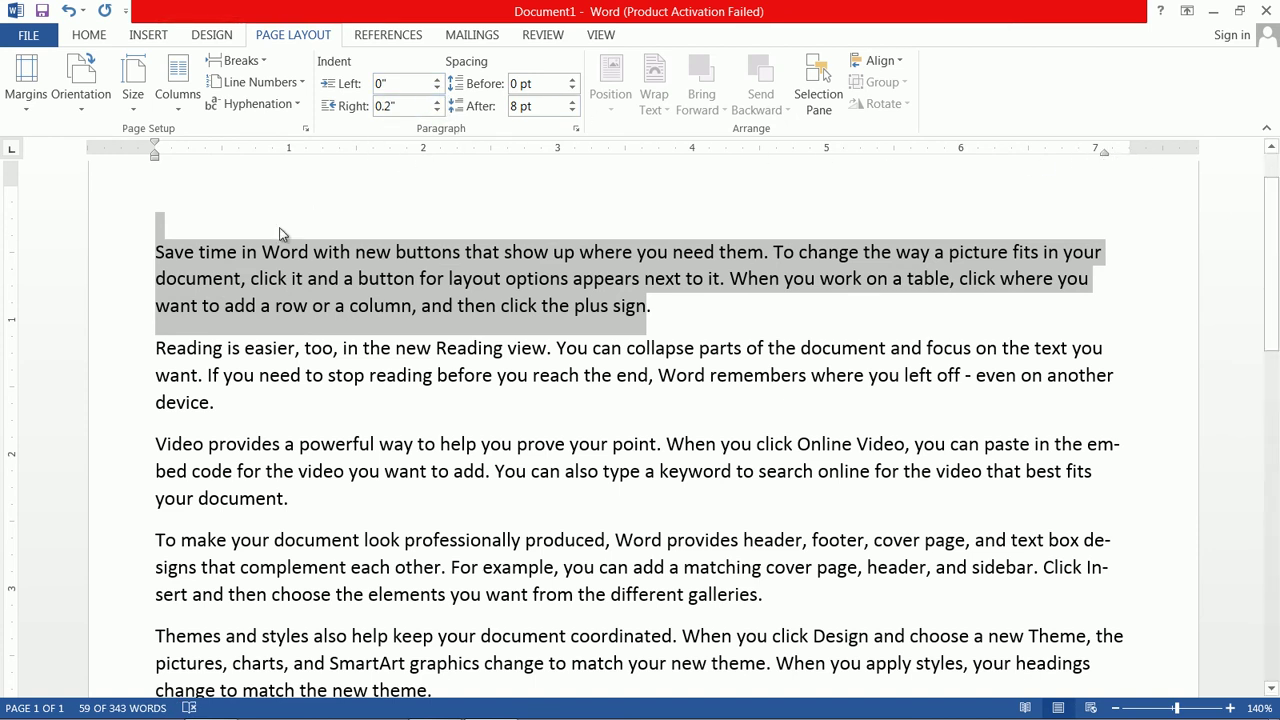
pyautogui.click(574, 83)
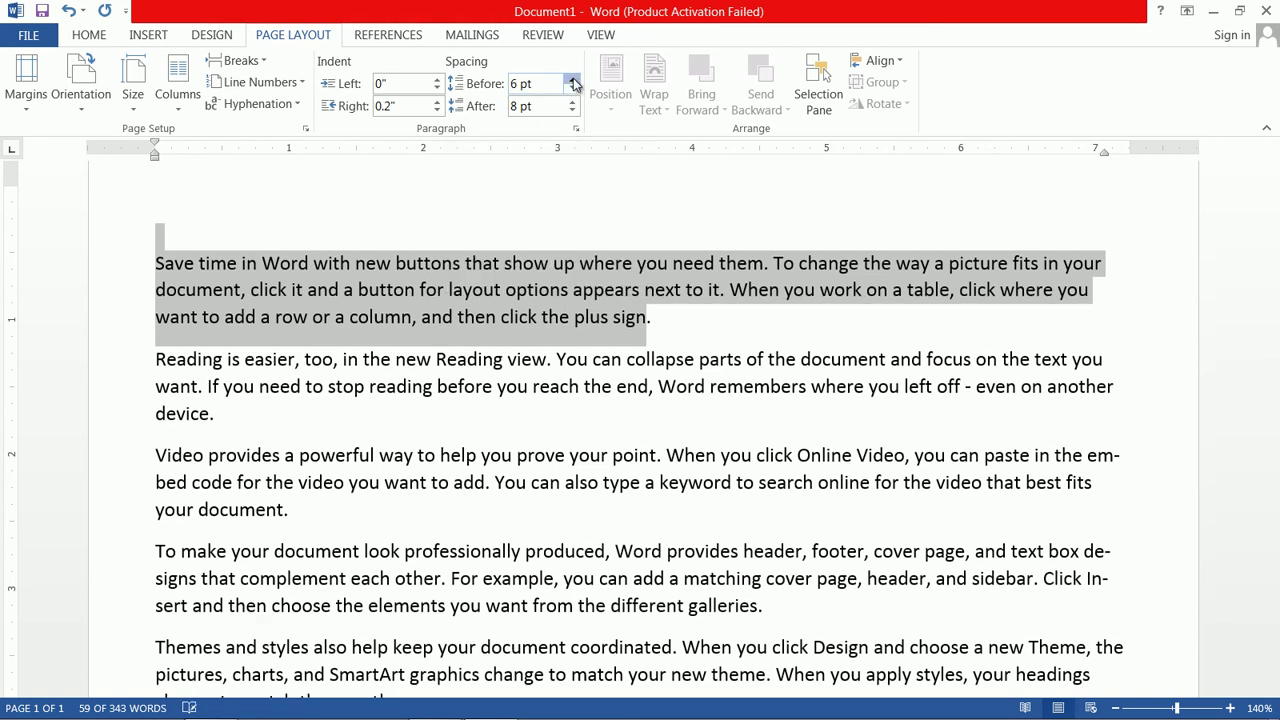
# Try Auto spacing before the second paragraph and set it back to 0 pt.
pyautogui.moveTo(250, 422); pyautogui.dragTo(129, 366)
pyautogui.click(573, 88)
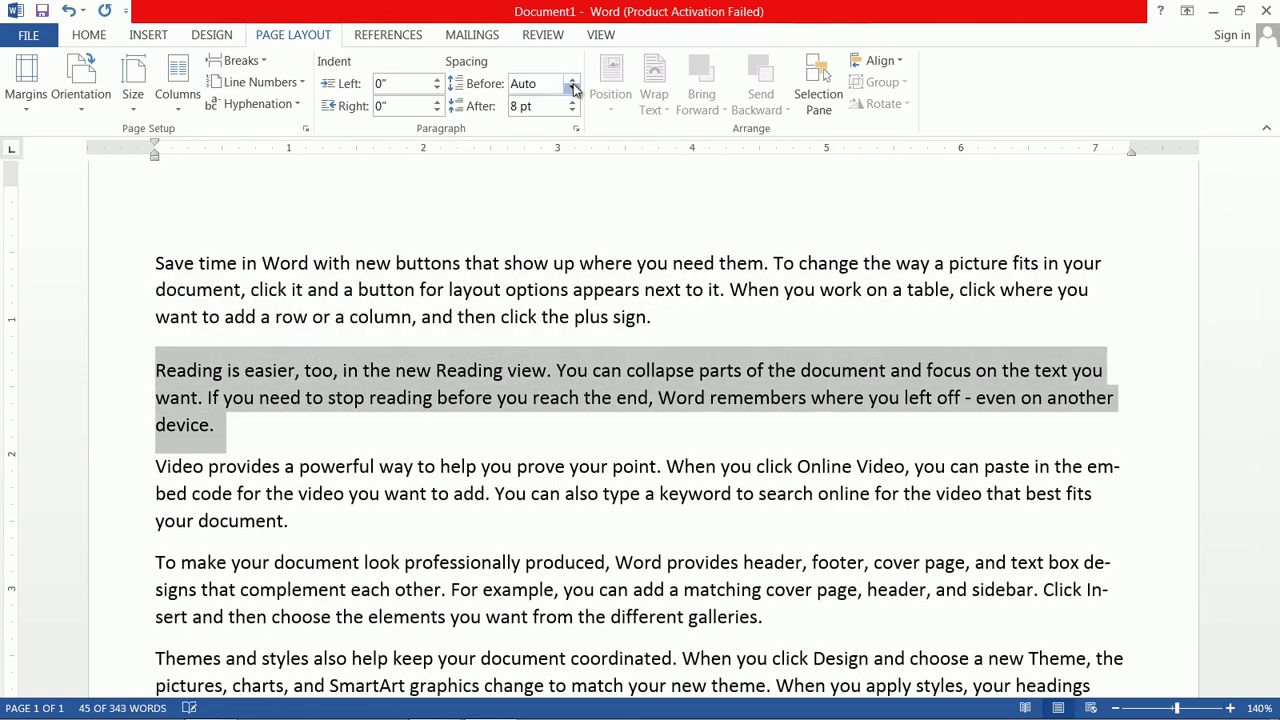
pyautogui.click(573, 81)
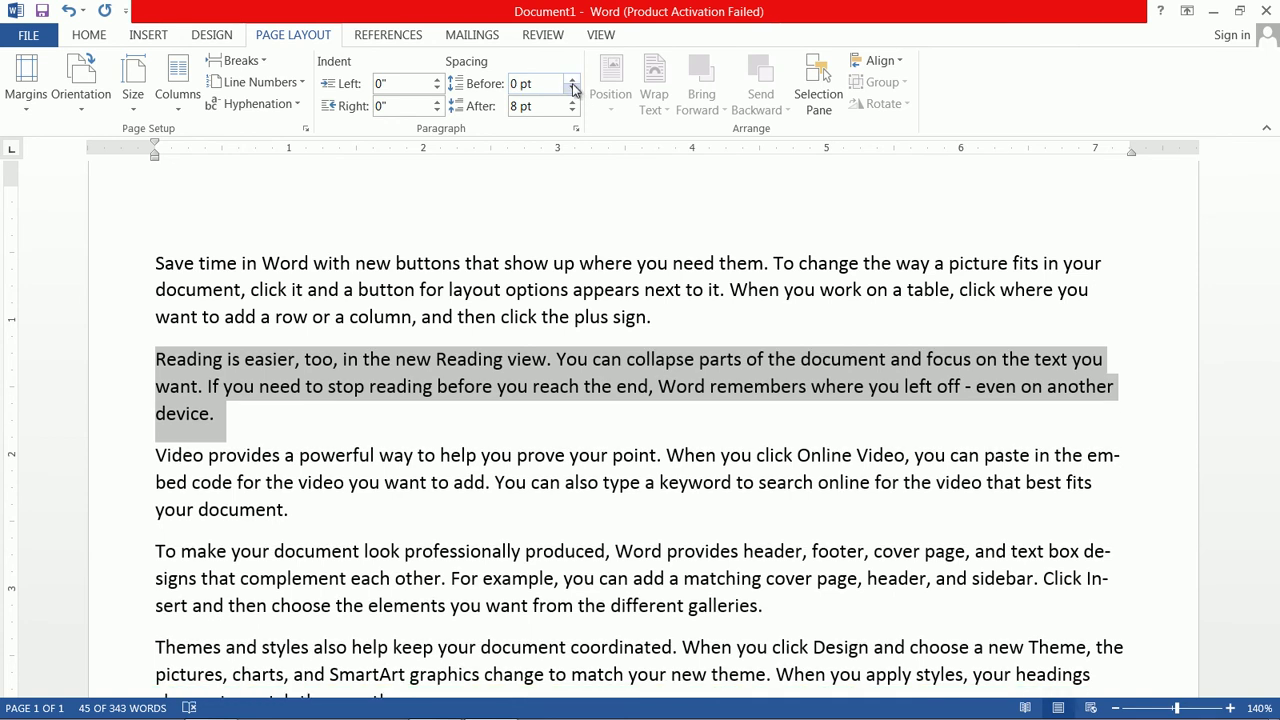
pyautogui.click(573, 89)
pyautogui.click(573, 81)
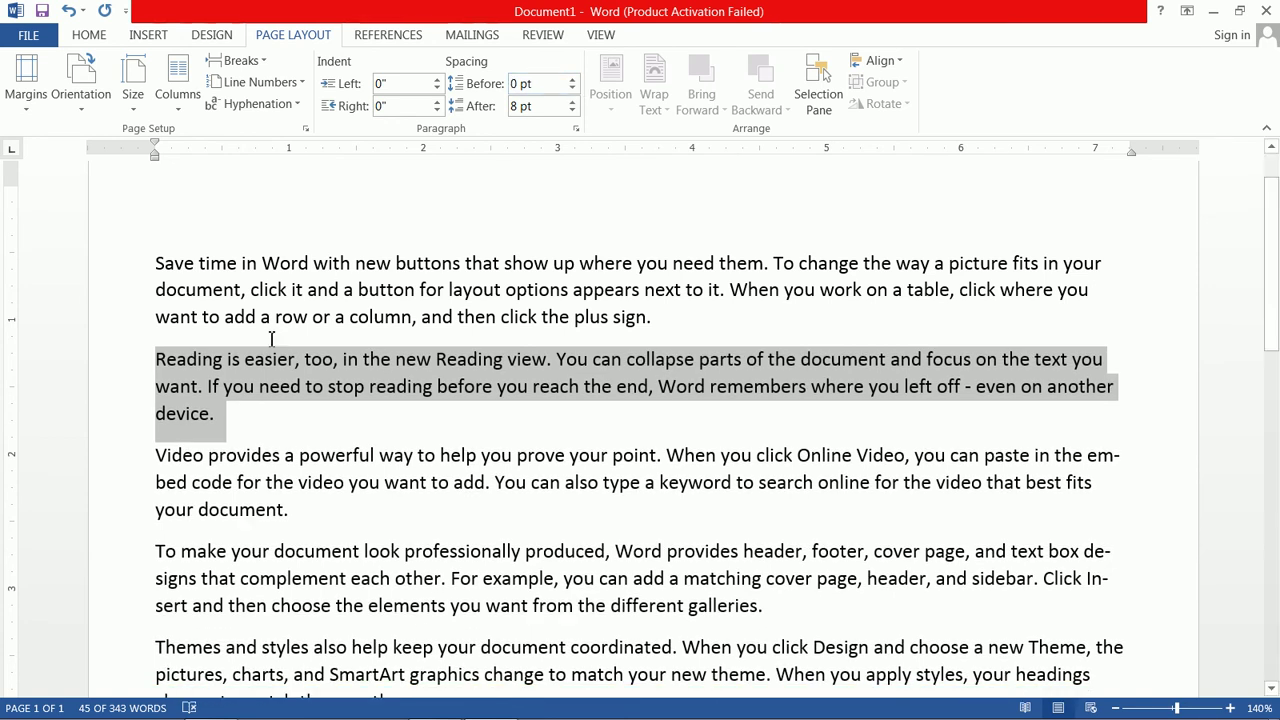
# Select the first three paragraphs and set their spacing before to 6 pt.
pyautogui.click(268, 459)
pyautogui.moveTo(301, 514); pyautogui.dragTo(143, 262)
pyautogui.click(573, 81)
pyautogui.click(573, 81)
pyautogui.click(345, 511)
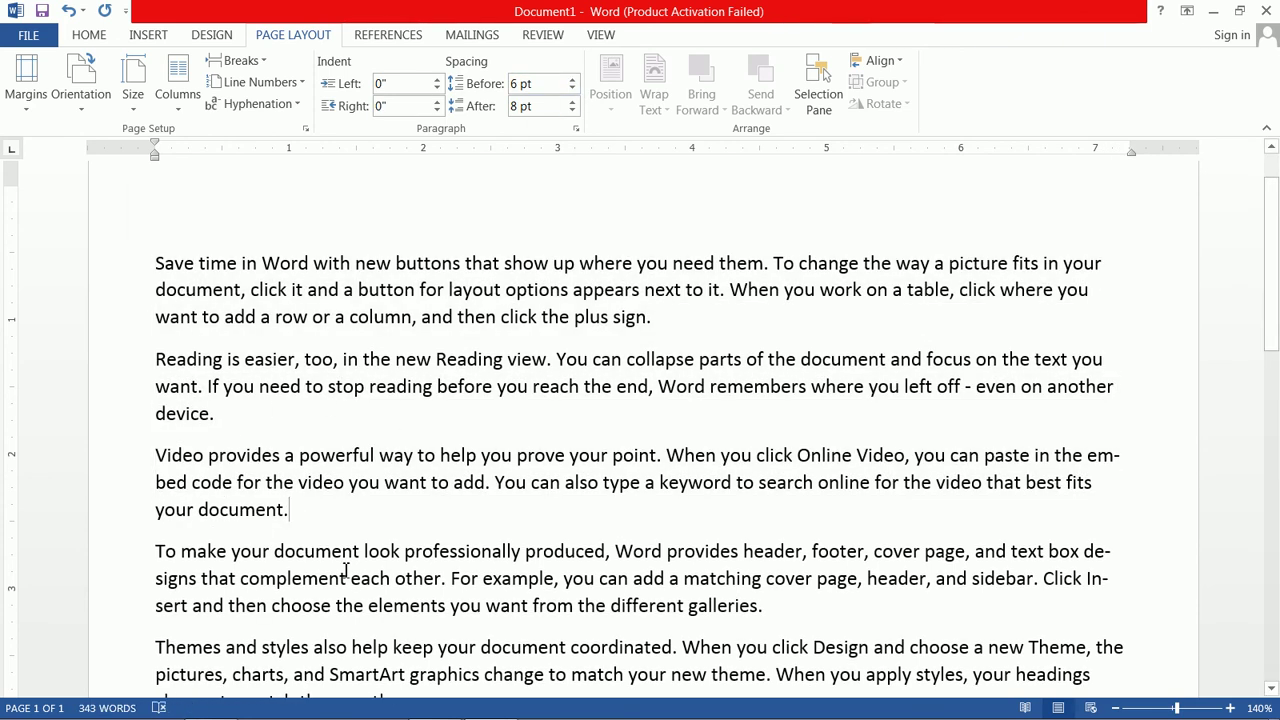
# Select the second paragraph and increase its spacing after to 30 pt.
pyautogui.click(160, 358)
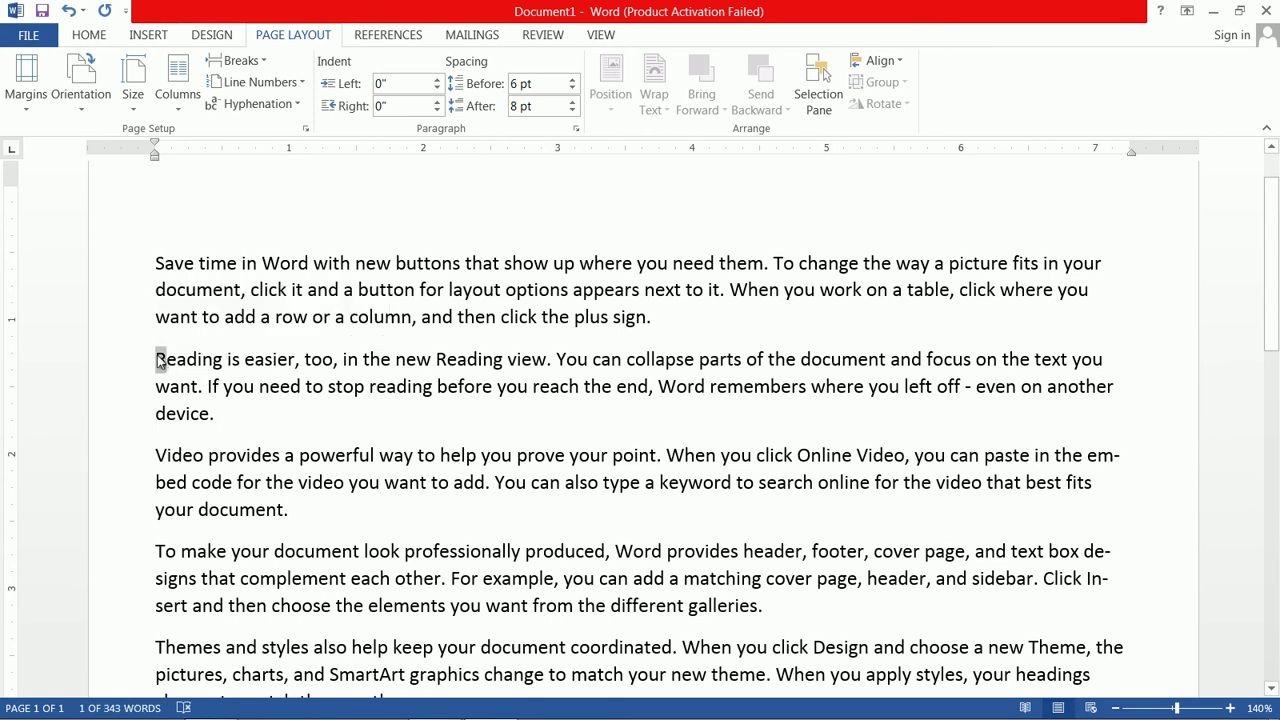
pyautogui.moveTo(166, 358); pyautogui.dragTo(185, 375)
pyautogui.moveTo(160, 358); pyautogui.dragTo(226, 413)
pyautogui.click(572, 102)
pyautogui.click(572, 101)
pyautogui.click(572, 101)
pyautogui.click(572, 101)
pyautogui.click(572, 101)
pyautogui.click(572, 111)
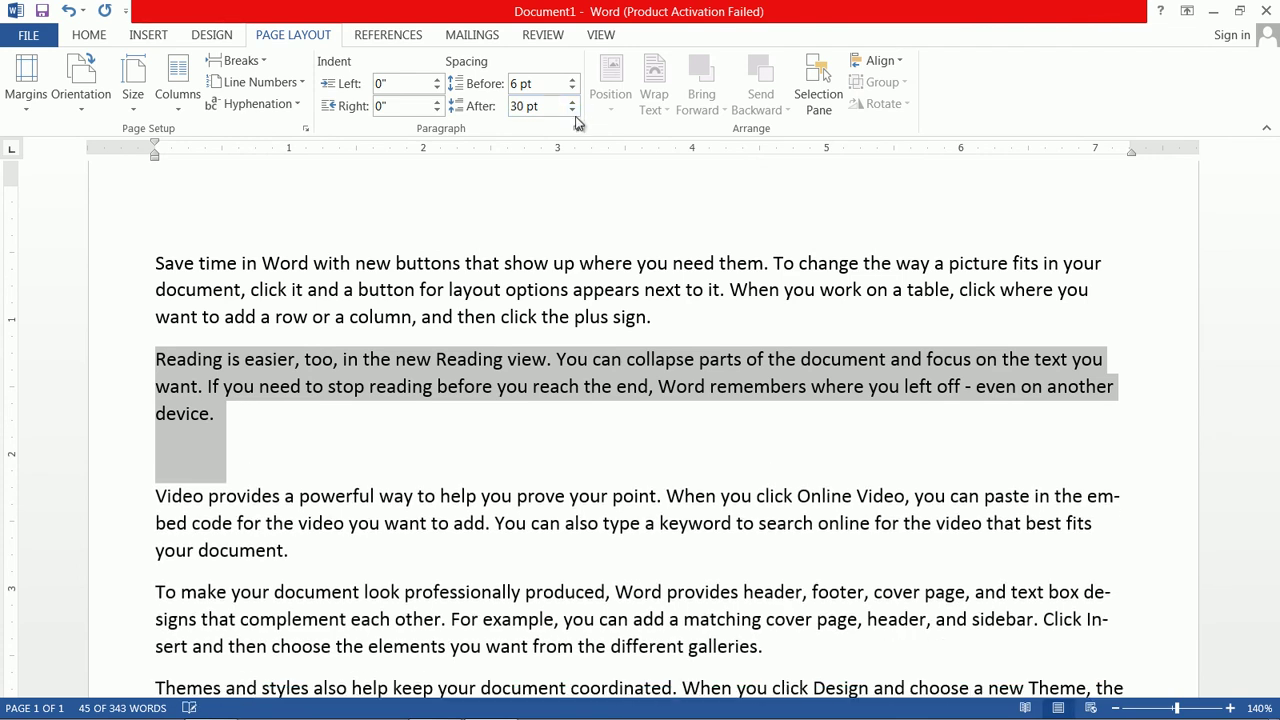
# Reduce the spacing after the second paragraph to 0 pt and clear the selection.
pyautogui.click(573, 112)
pyautogui.click(573, 112)
pyautogui.click(573, 112)
pyautogui.click(573, 112)
pyautogui.click(573, 112)
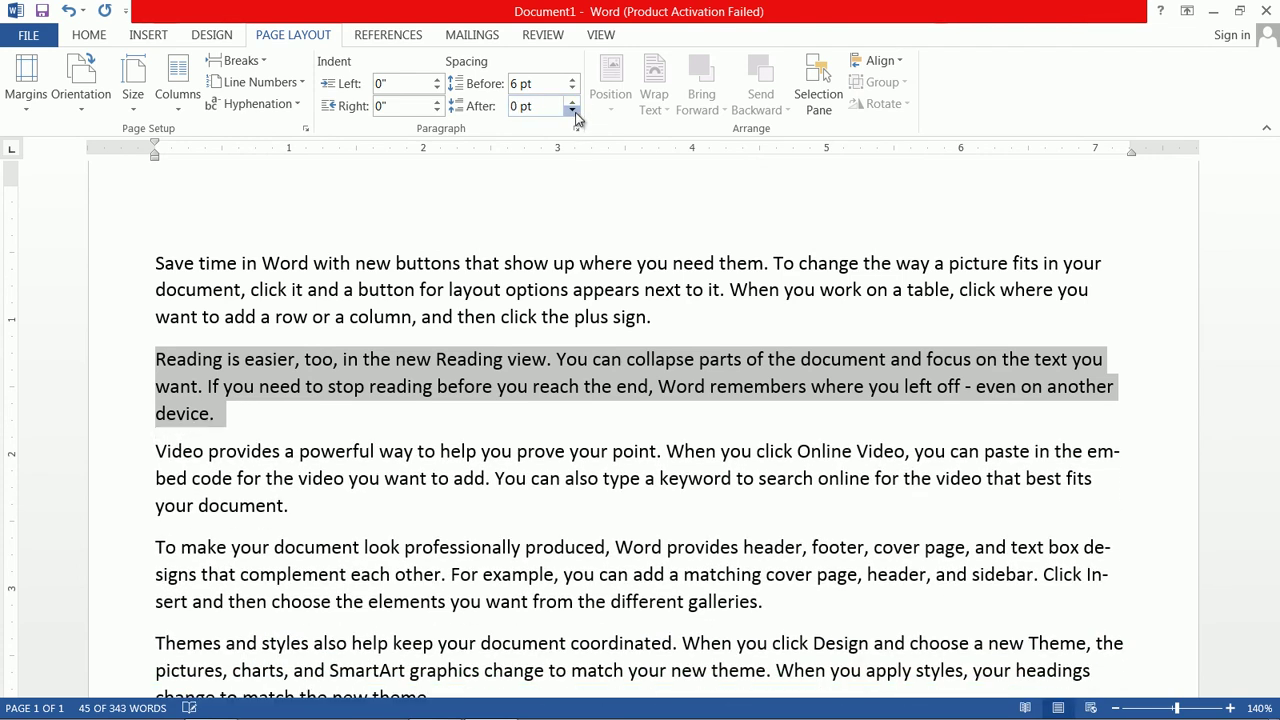
pyautogui.click(580, 385)
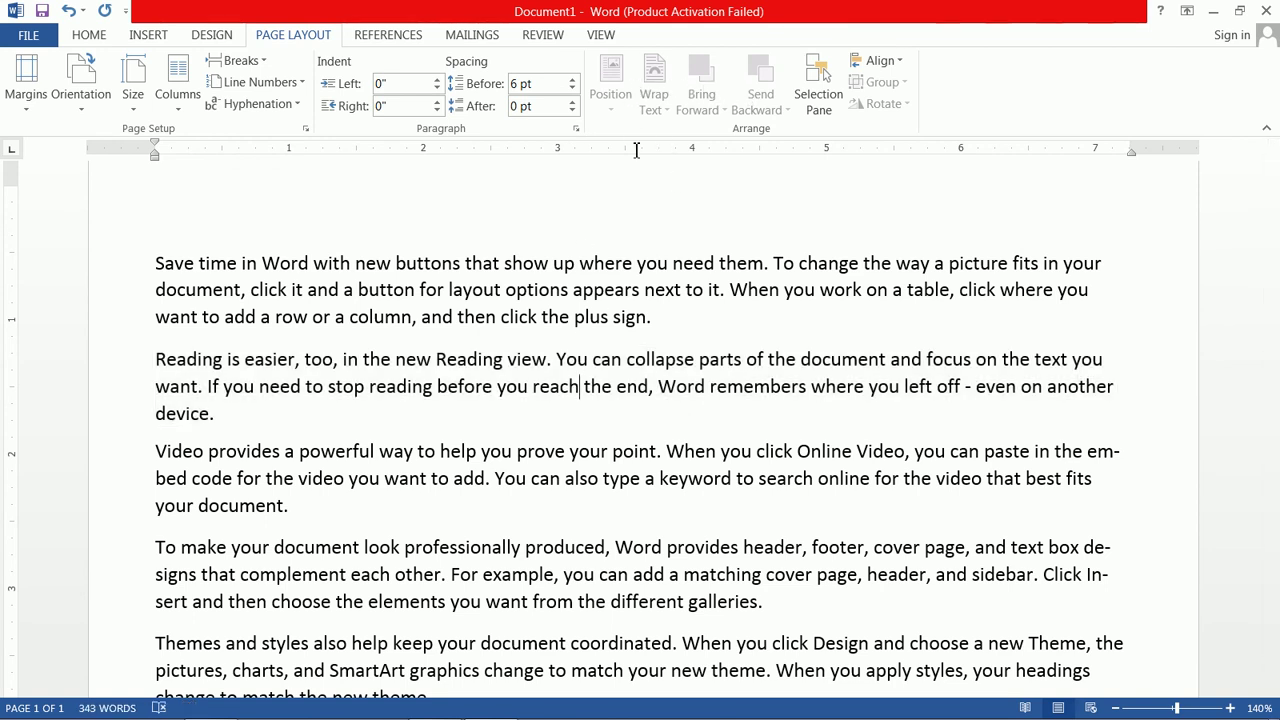
# Draw a smiley face shape over the middle of the opening paragraphs.
pyautogui.click(150, 36)
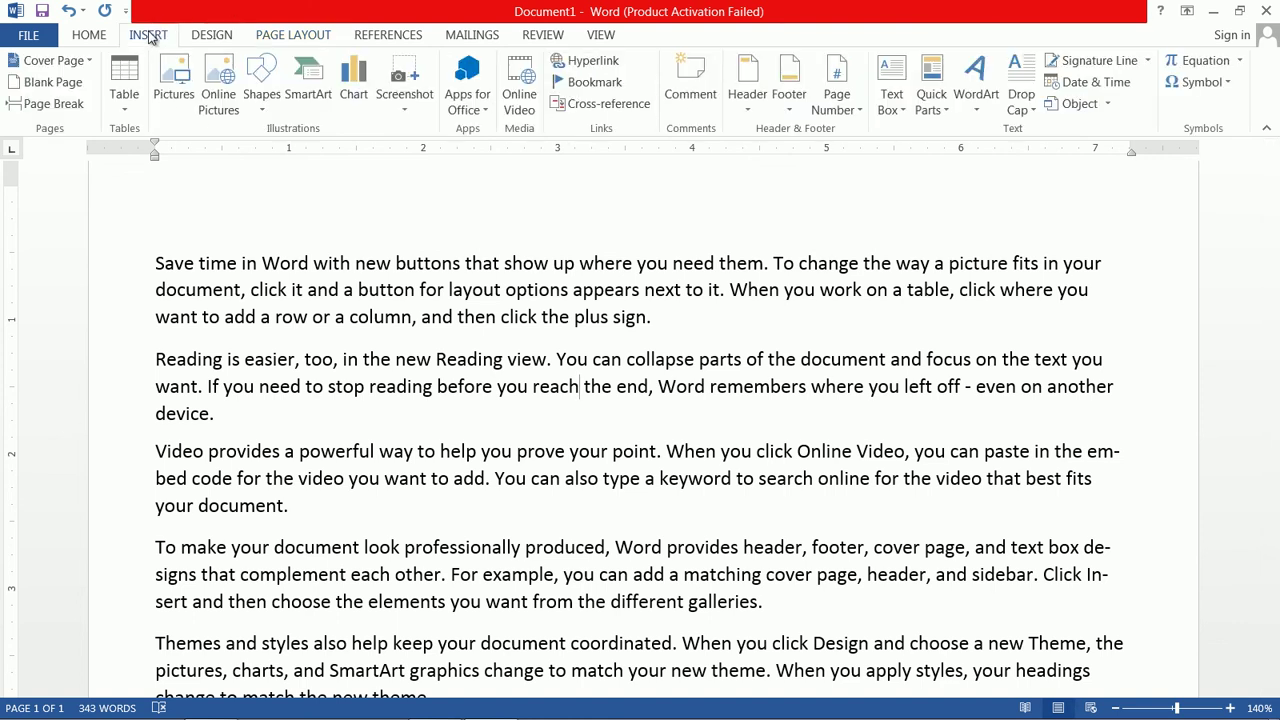
pyautogui.click(264, 110)
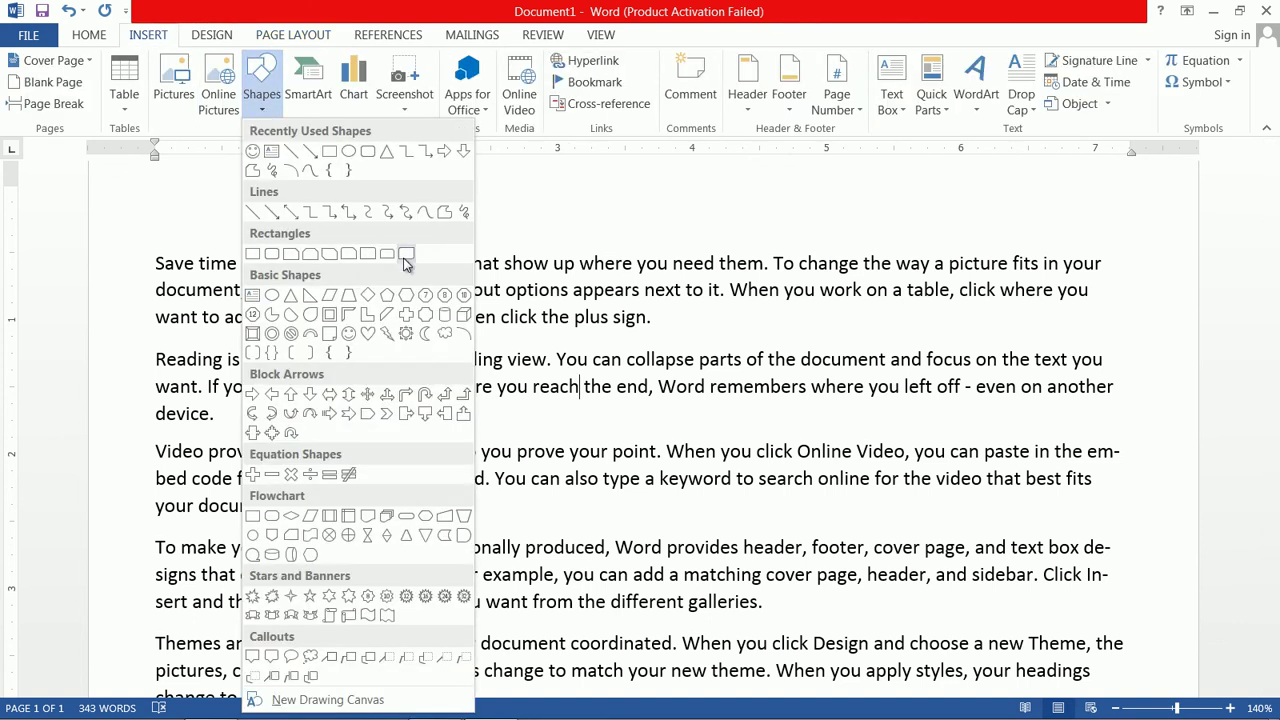
pyautogui.click(349, 340)
pyautogui.moveTo(400, 311); pyautogui.dragTo(625, 527)
# Position the smiley at the top left with text wrapping, and move it down into the middle of the second to fourth paragraphs.
pyautogui.click(291, 36)
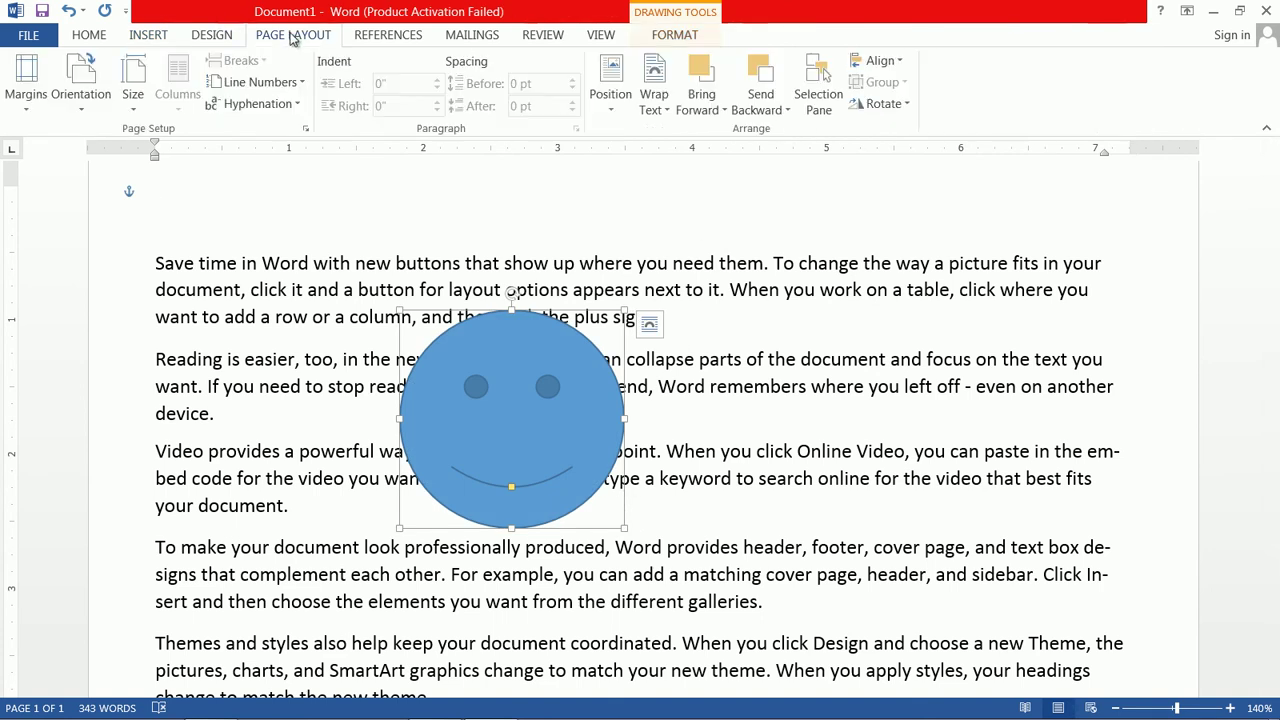
pyautogui.click(612, 108)
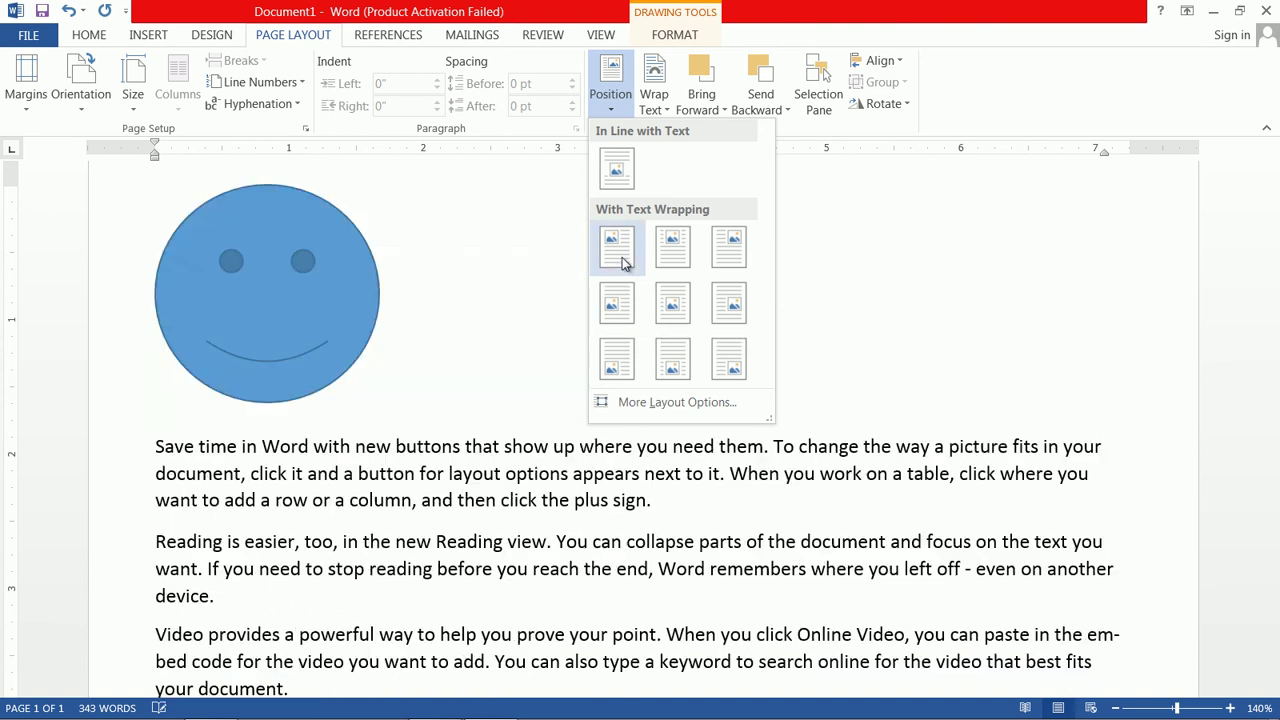
pyautogui.click(622, 257)
pyautogui.scroll(-1, 677, 277)
pyautogui.moveTo(321, 272); pyautogui.dragTo(320, 441)
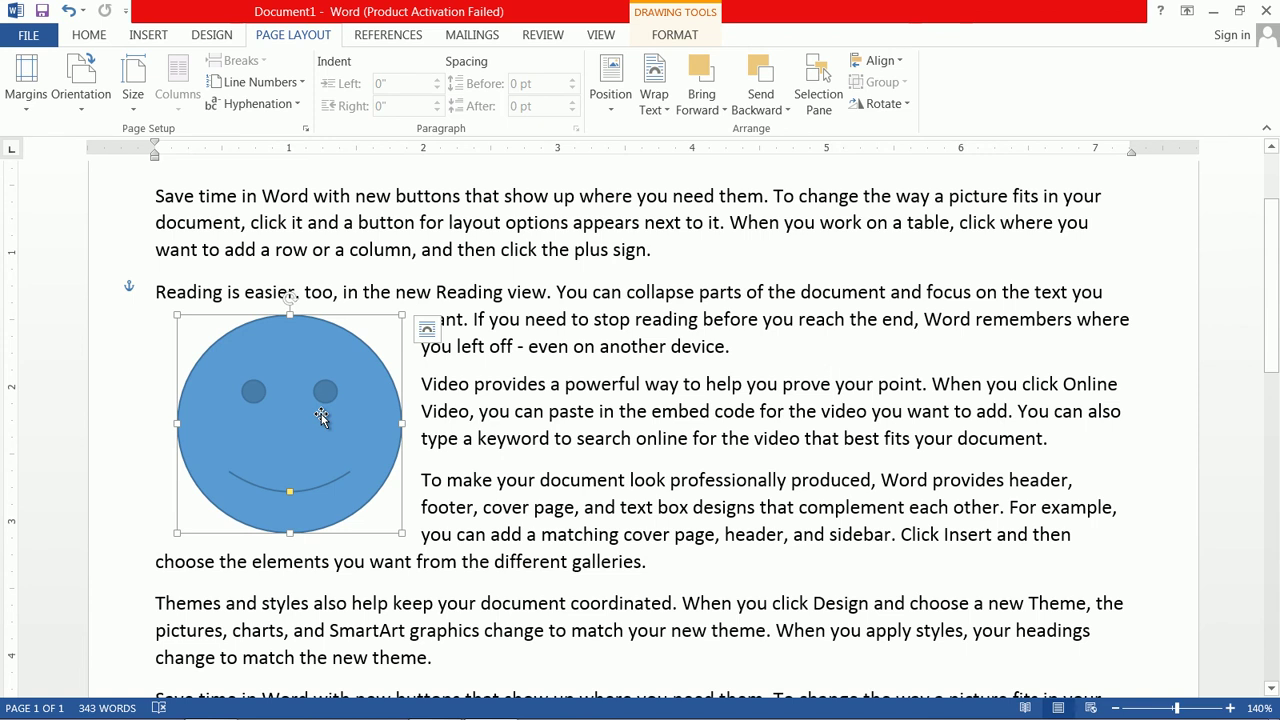
pyautogui.moveTo(321, 418); pyautogui.dragTo(501, 399)
# Set the smiley's position to In Line with Text and move it into the middle of the second paragraph.
pyautogui.click(666, 110)
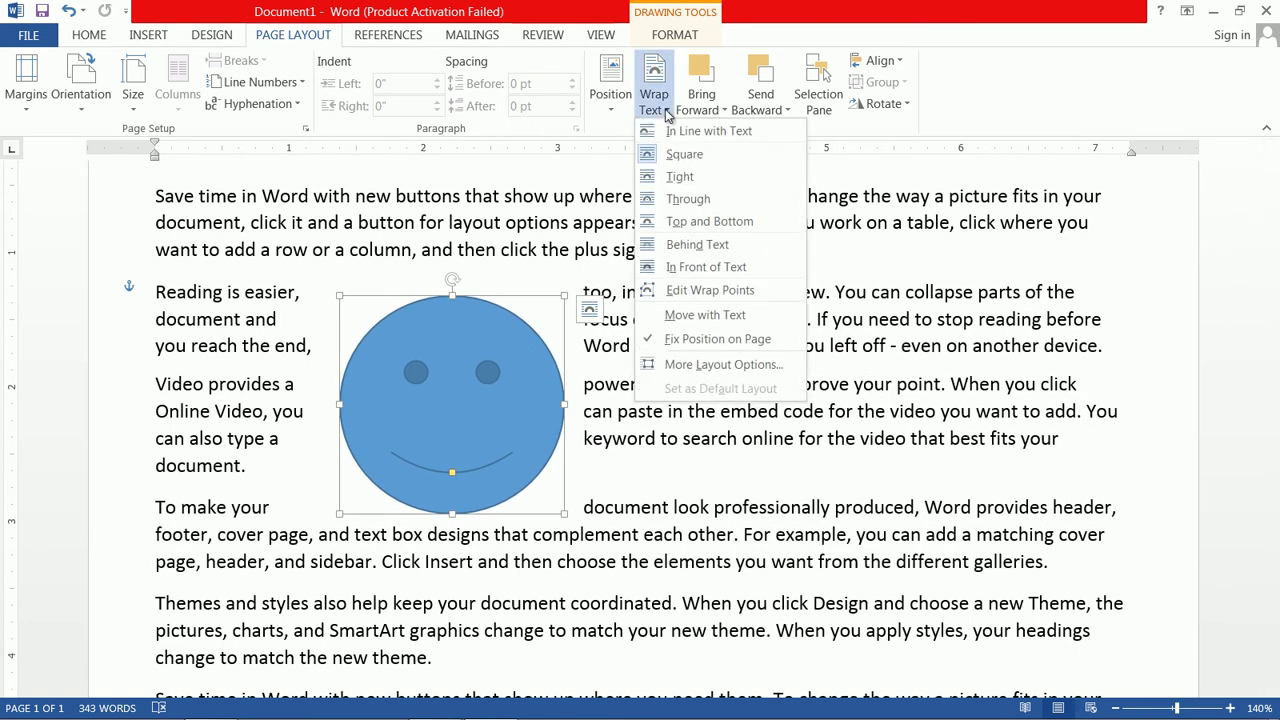
pyautogui.click(612, 104)
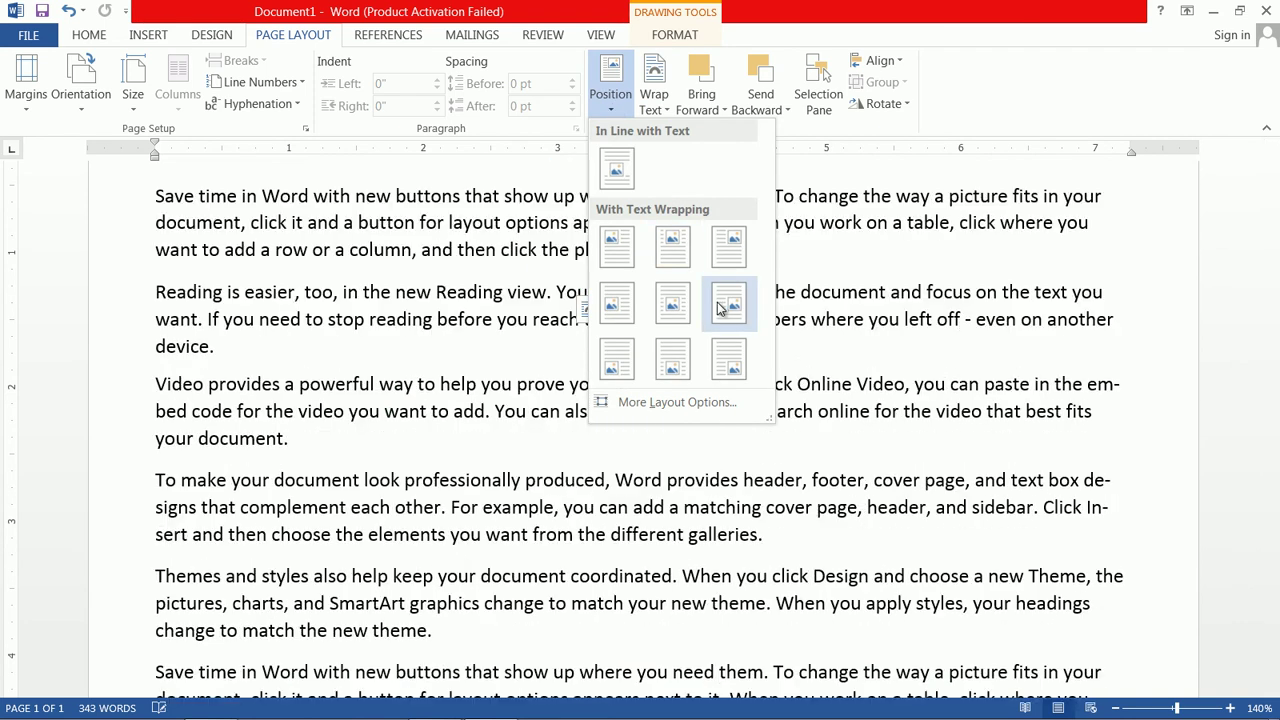
pyautogui.click(615, 172)
pyautogui.moveTo(274, 432); pyautogui.dragTo(560, 520)
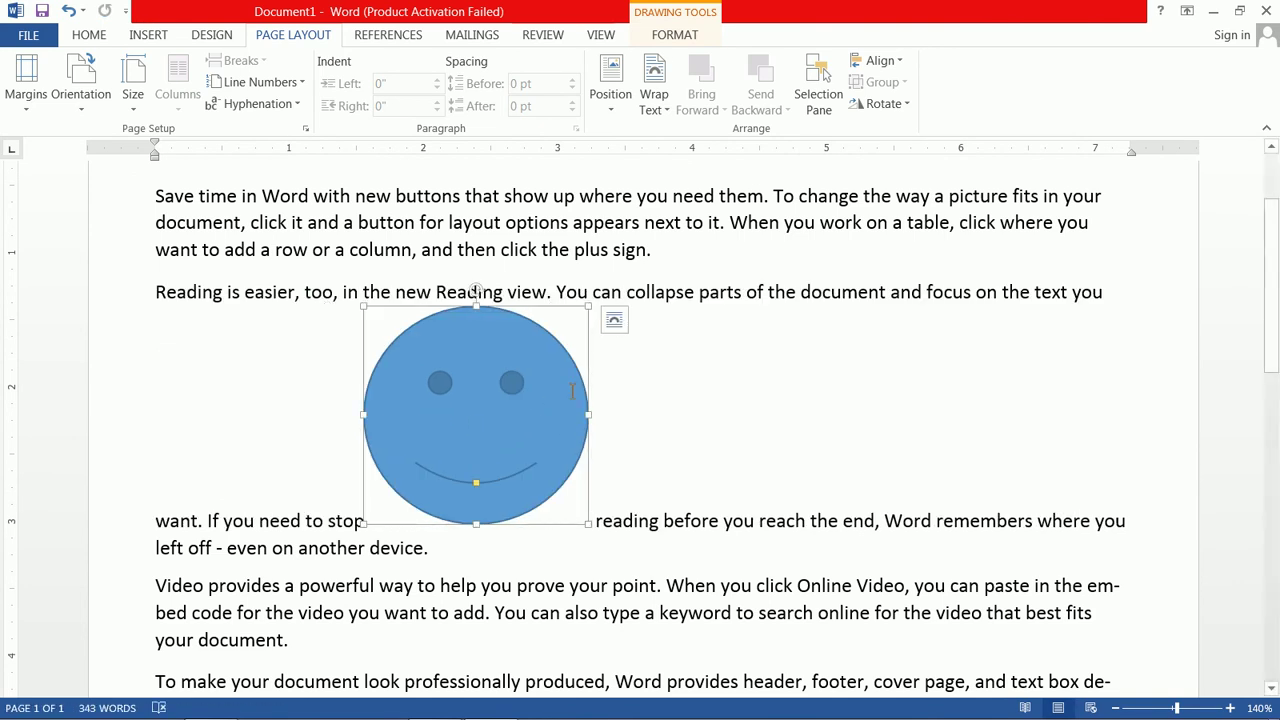
# Position the smiley at the top center with text wrapping, and move it down among the second to fourth paragraphs.
pyautogui.click(610, 94)
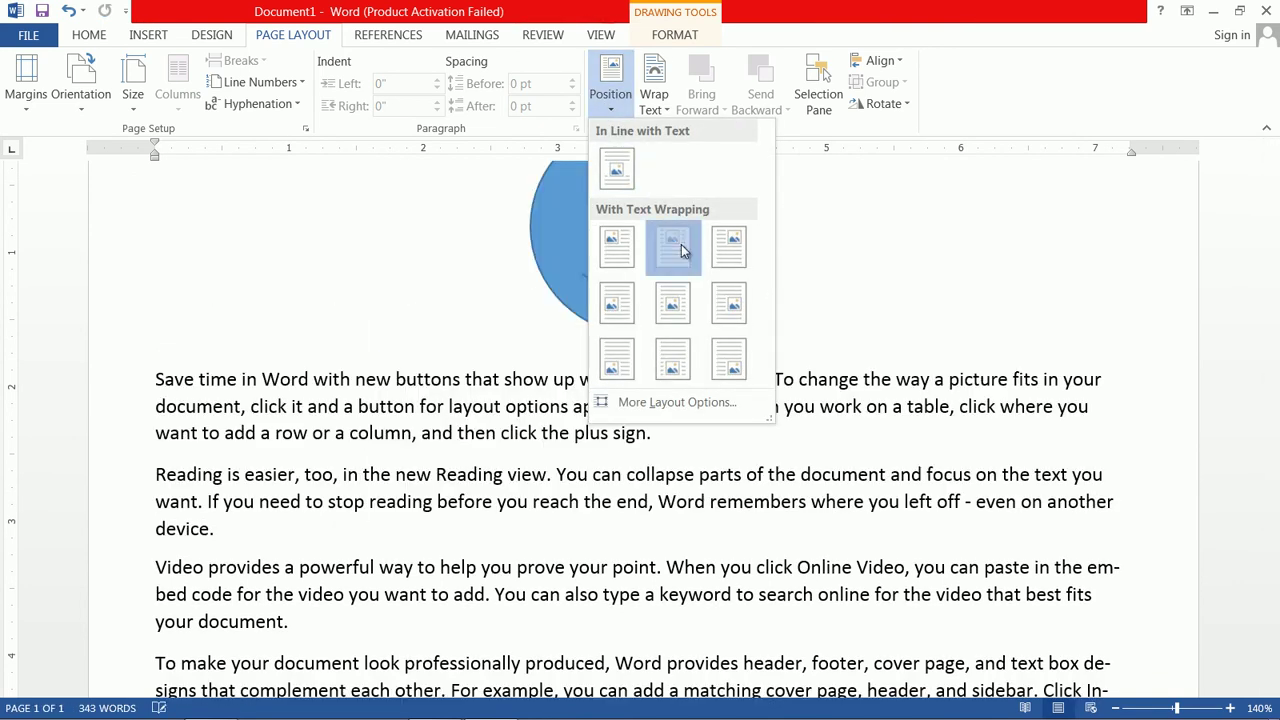
pyautogui.click(672, 248)
pyautogui.moveTo(640, 251); pyautogui.dragTo(557, 443)
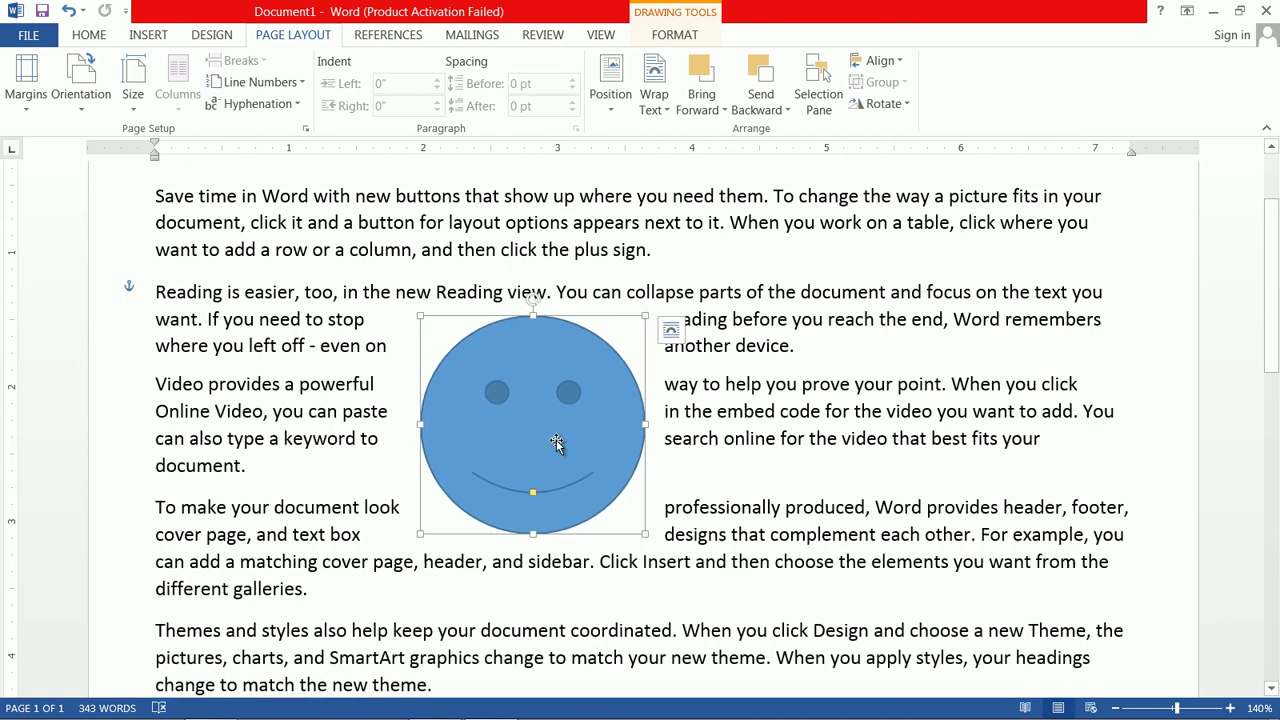
# Browse the text wrapping and position options for the smiley, and remove the shape from the page.
pyautogui.click(654, 98)
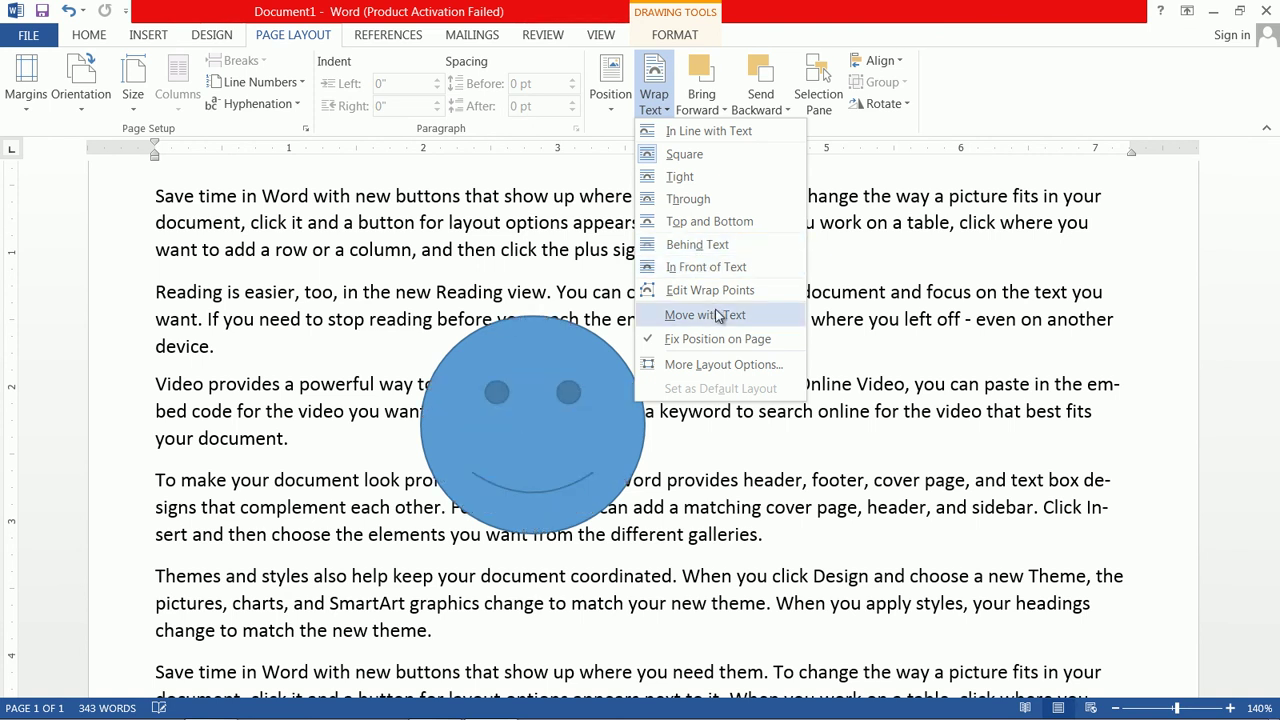
pyautogui.click(615, 110)
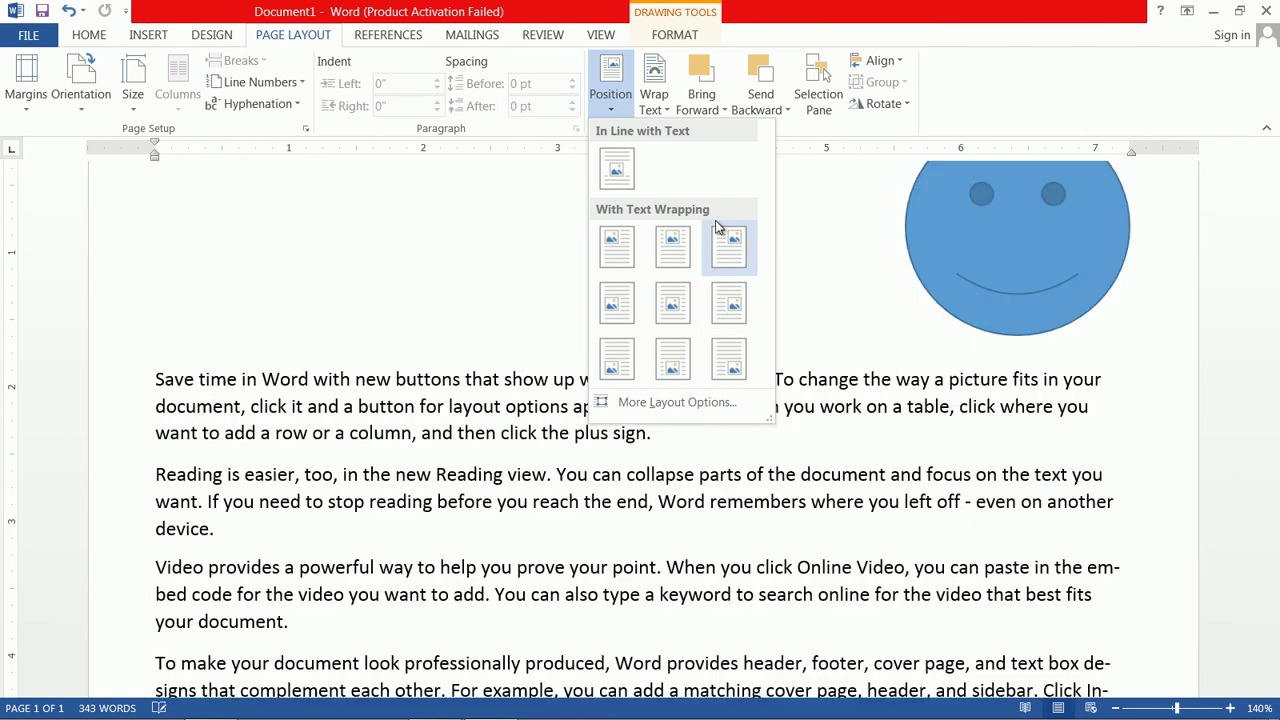
pyautogui.click(673, 358)
pyautogui.press('Escape')
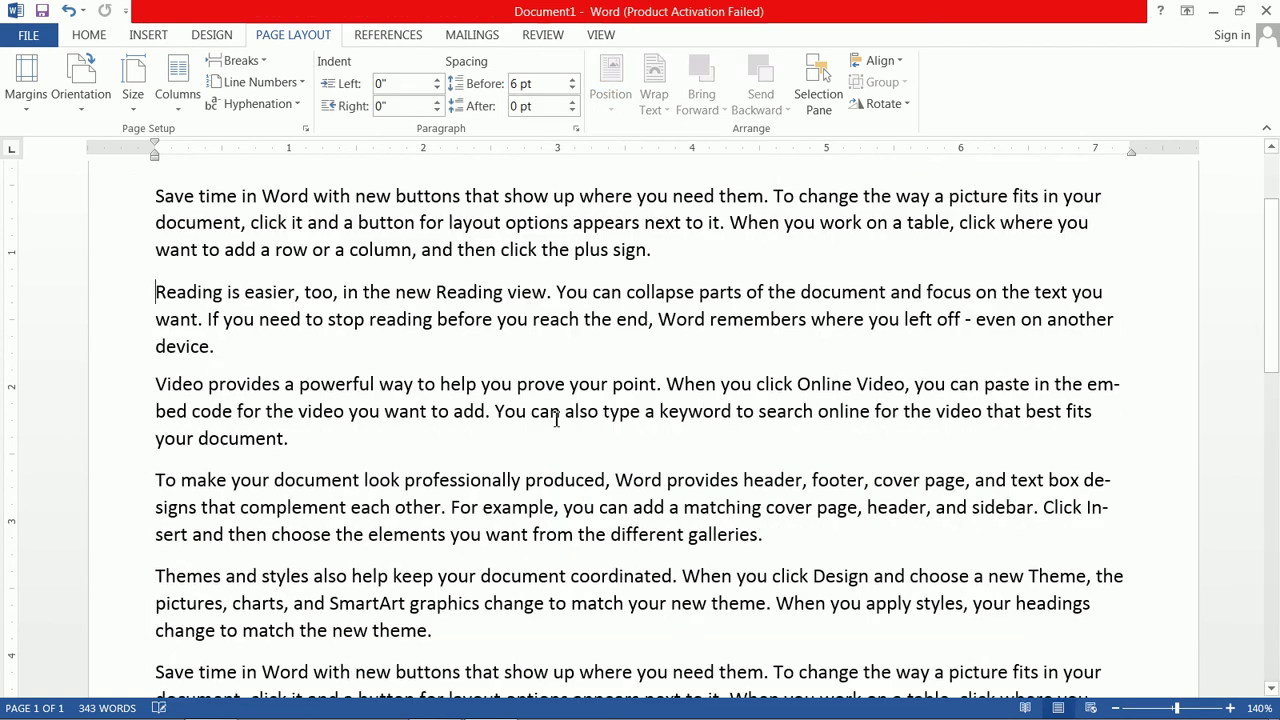
# Insert the lighthouse photo from the Sample Pictures folder at the start of the second paragraph and shrink it to 3.27" by 4.36".
pyautogui.click(148, 36)
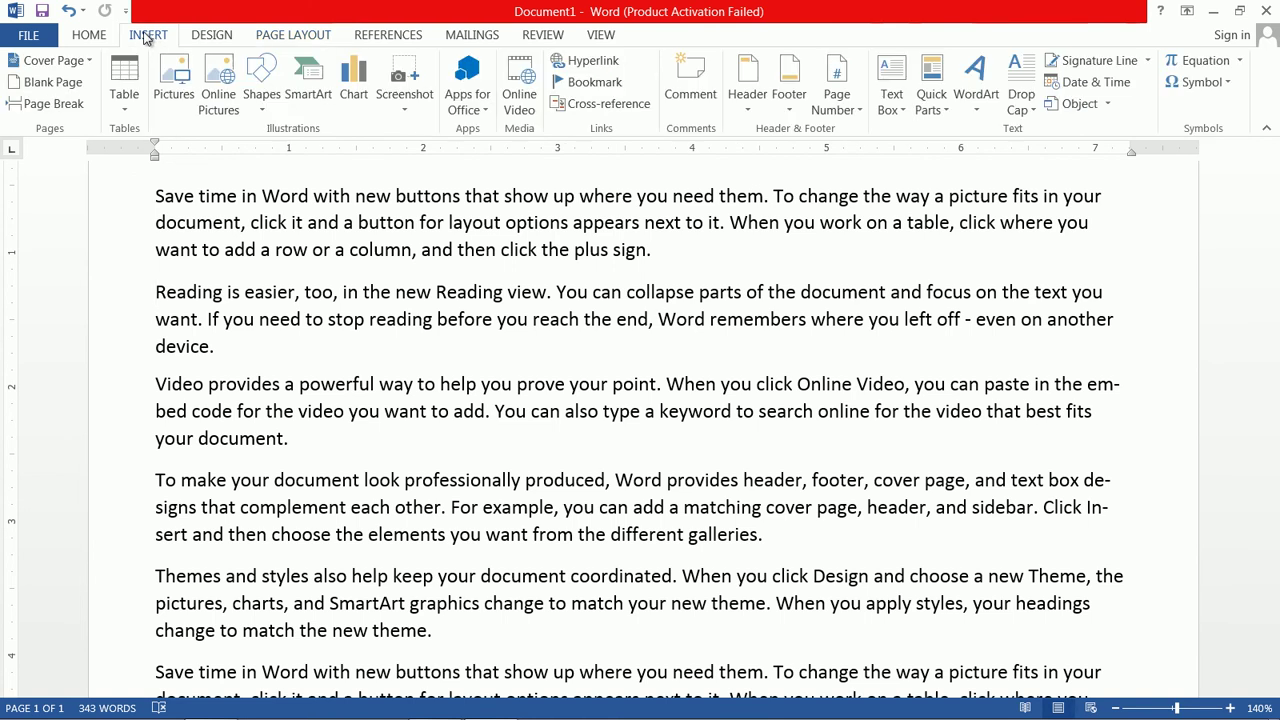
pyautogui.click(174, 80)
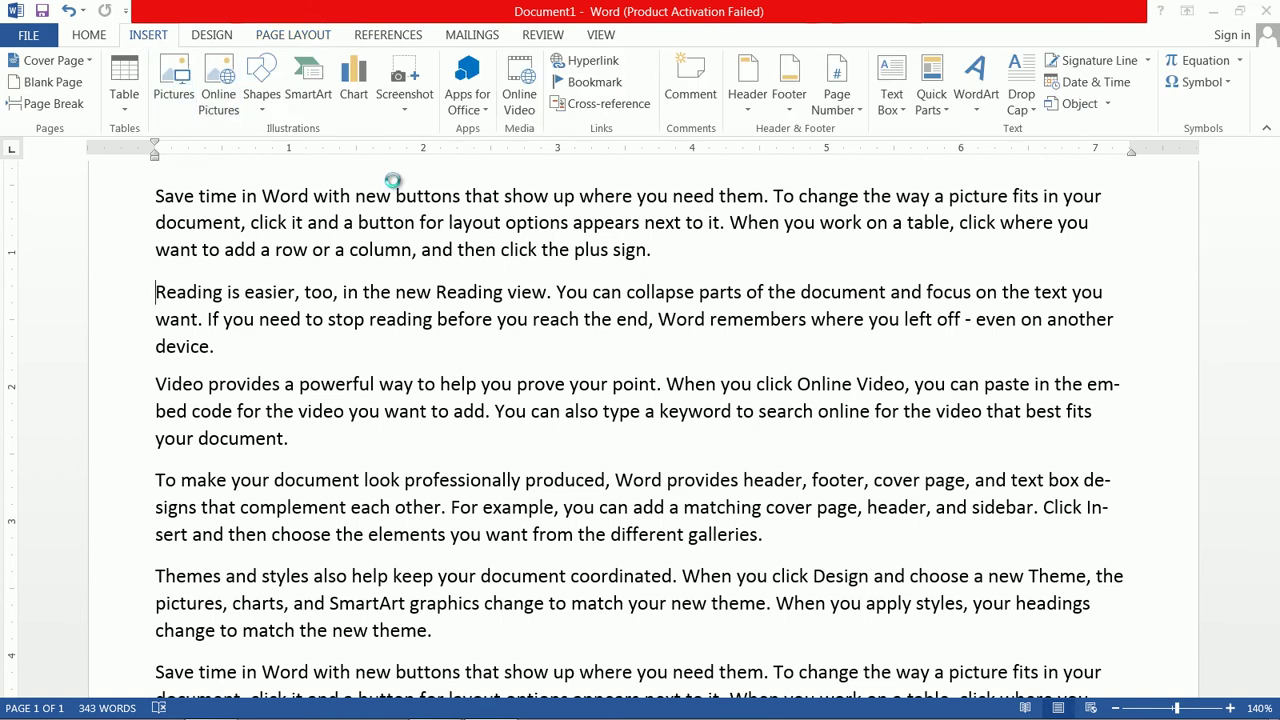
pyautogui.click(521, 216)
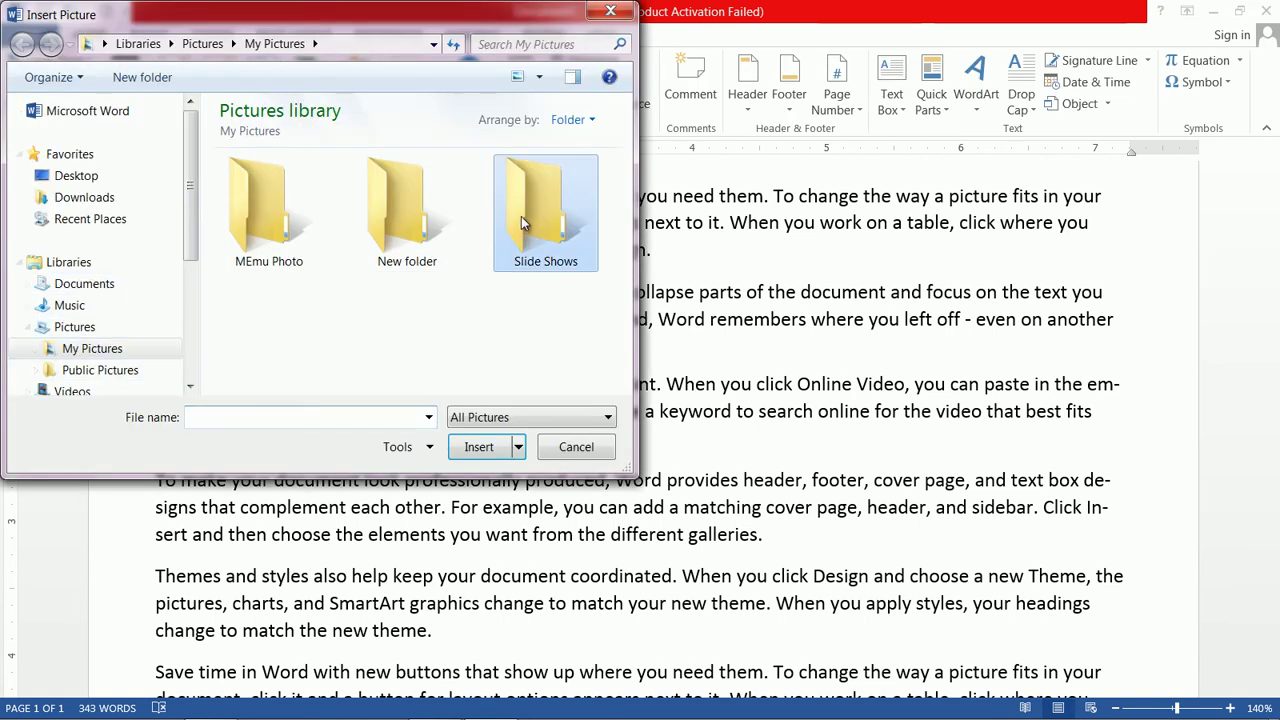
pyautogui.click(100, 370)
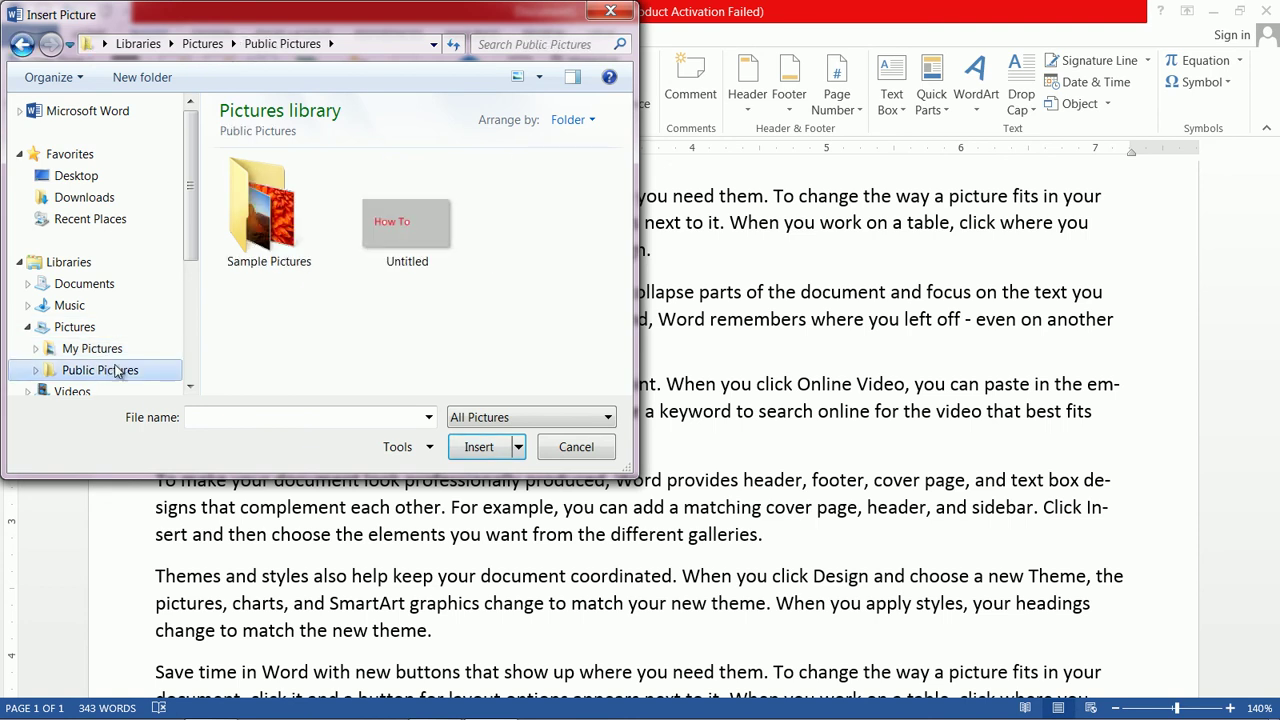
pyautogui.doubleClick(268, 215)
pyautogui.click(533, 290)
pyautogui.click(480, 448)
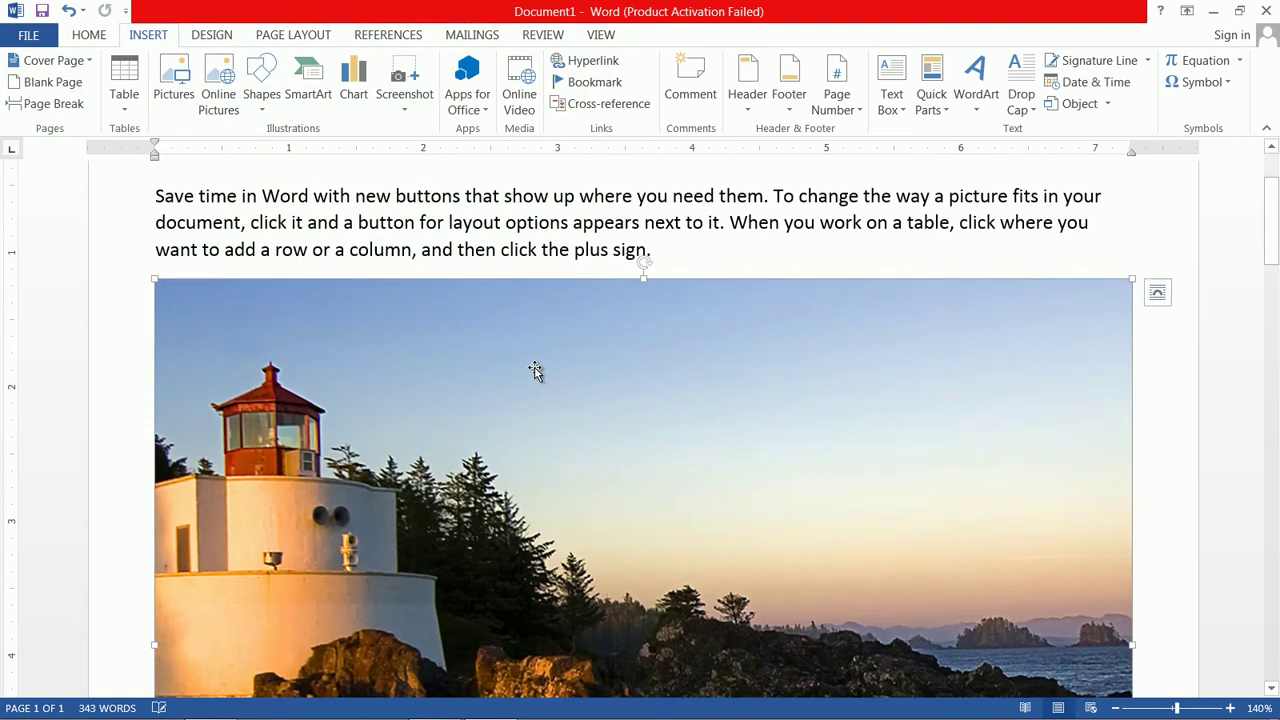
pyautogui.moveTo(157, 280); pyautogui.dragTo(800, 408)
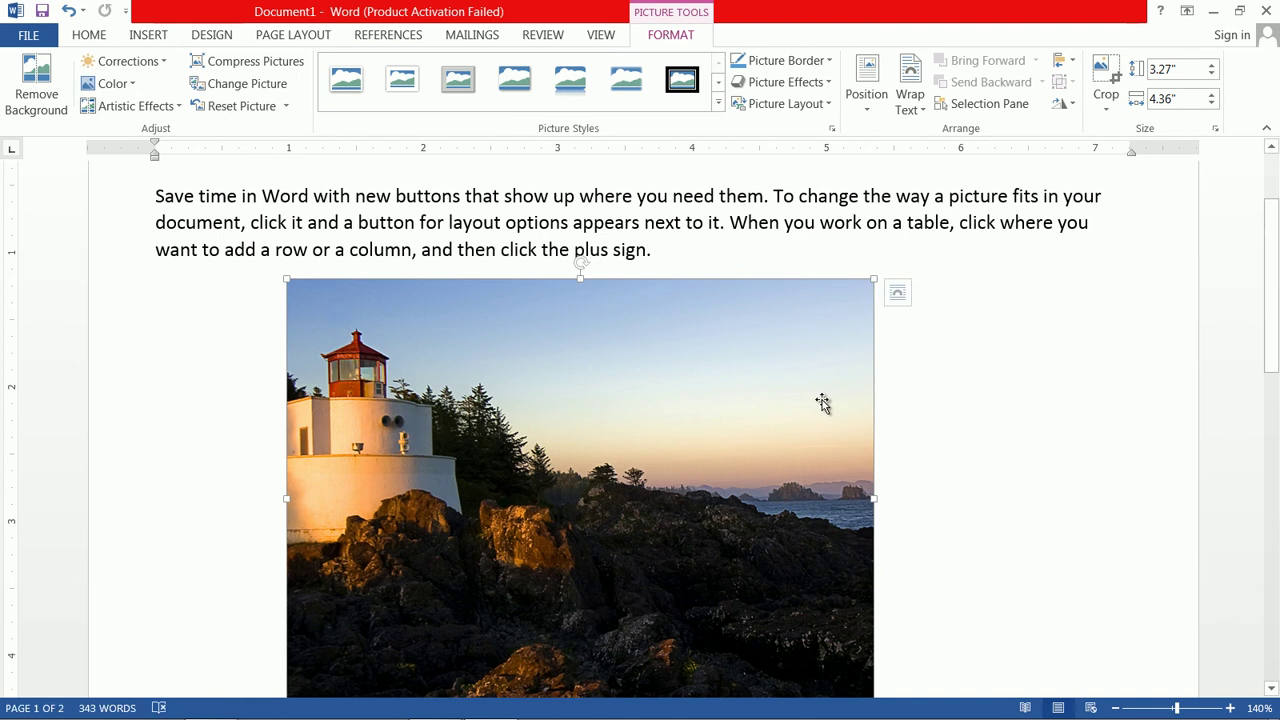
# Set the lighthouse picture's wrapping to Square and move it to the left margin, below the second line of the "Save time in Word" paragraph.
pyautogui.click(899, 293)
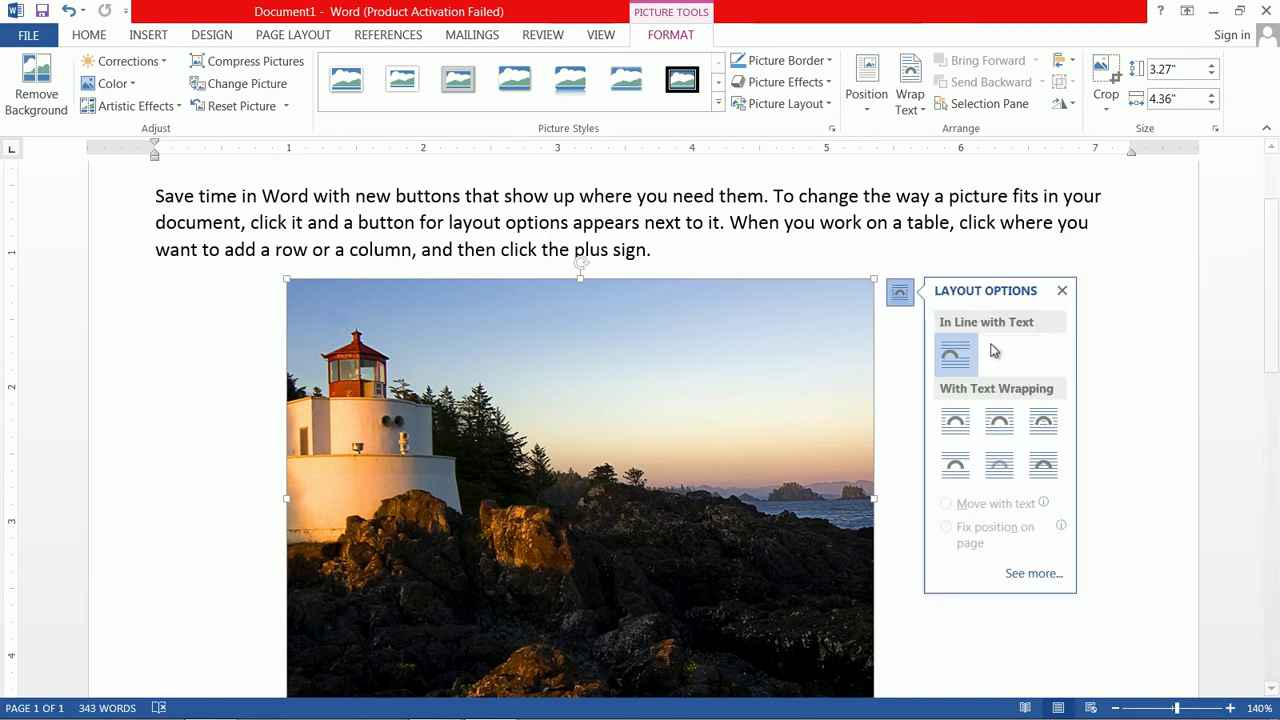
pyautogui.click(960, 424)
pyautogui.moveTo(786, 429); pyautogui.dragTo(666, 352)
# Review the Bring Forward and Send Backward layering options for the lighthouse picture.
pyautogui.click(300, 44)
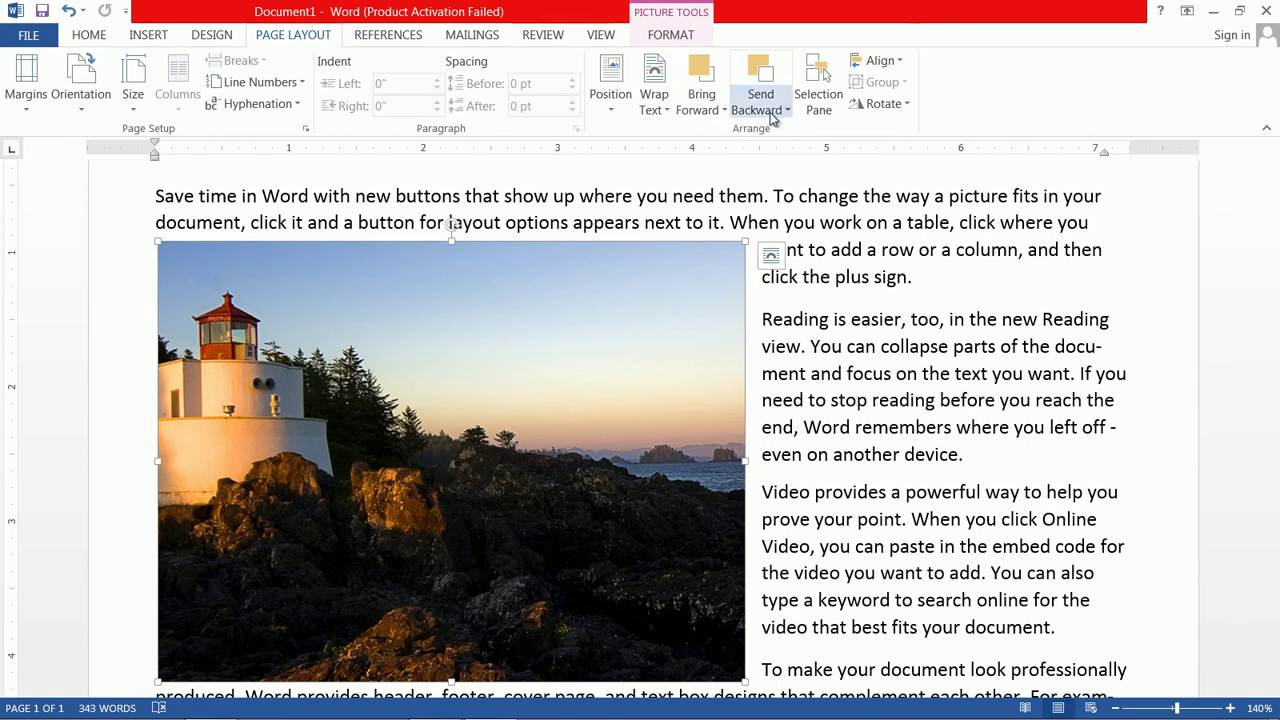
pyautogui.click(726, 112)
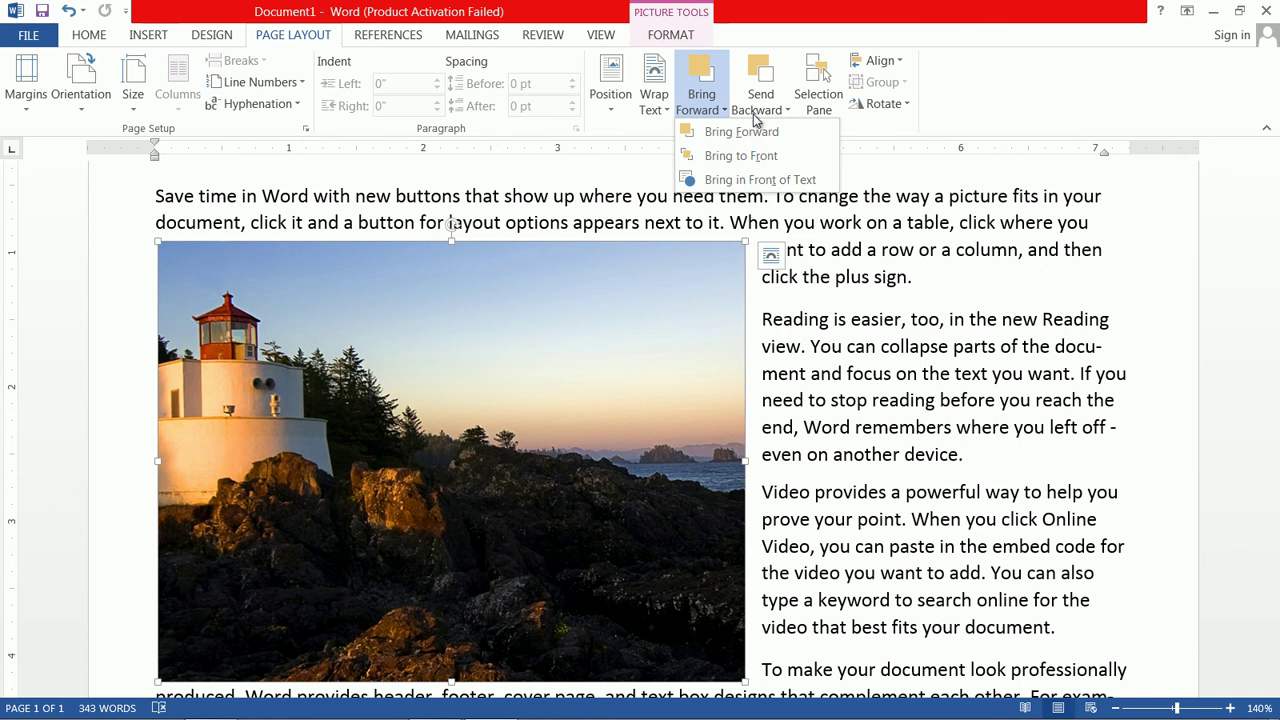
pyautogui.click(784, 114)
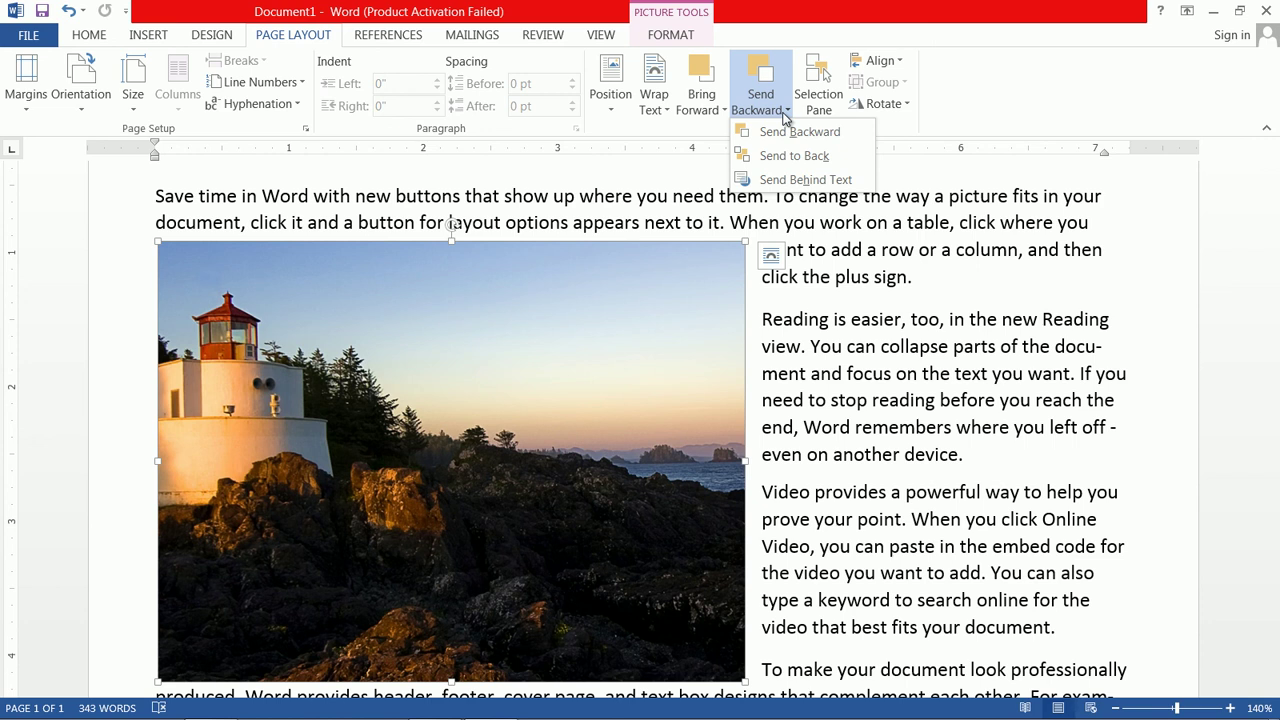
pyautogui.click(958, 108)
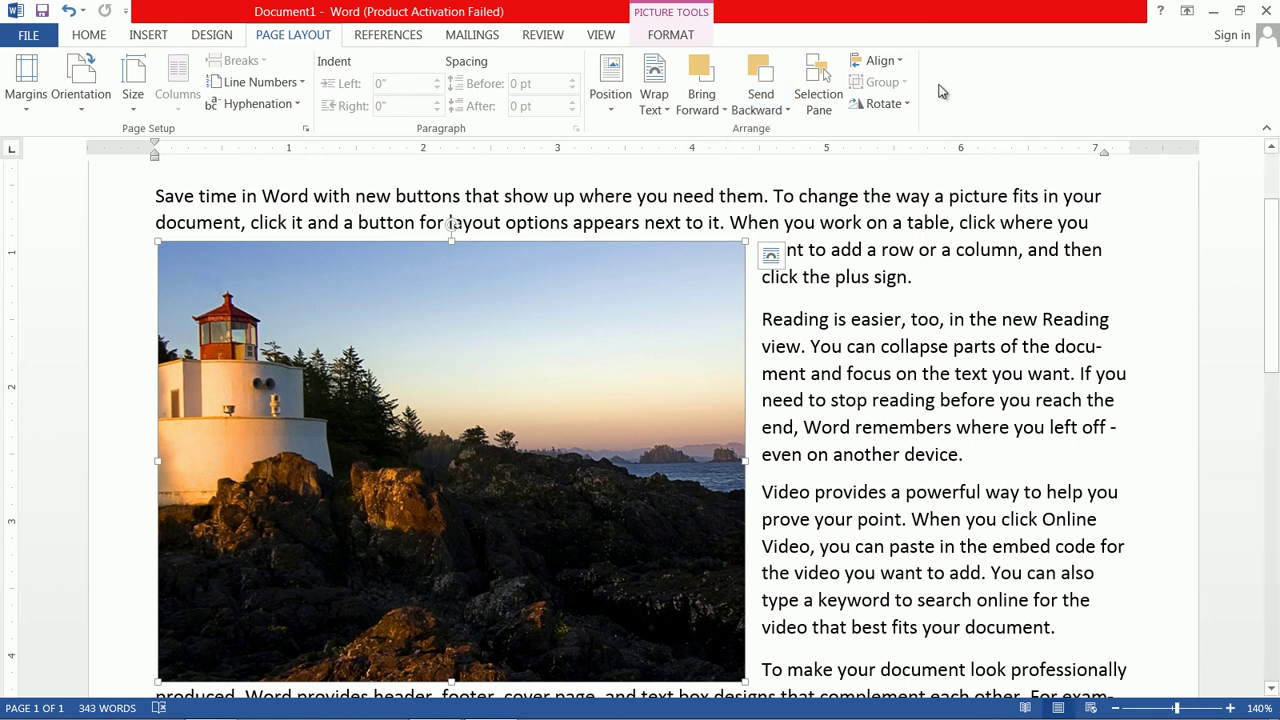
# Try Align Left on the lighthouse picture and set its alignment to Align Center.
pyautogui.click(880, 61)
pyautogui.click(890, 85)
pyautogui.click(880, 61)
pyautogui.click(906, 110)
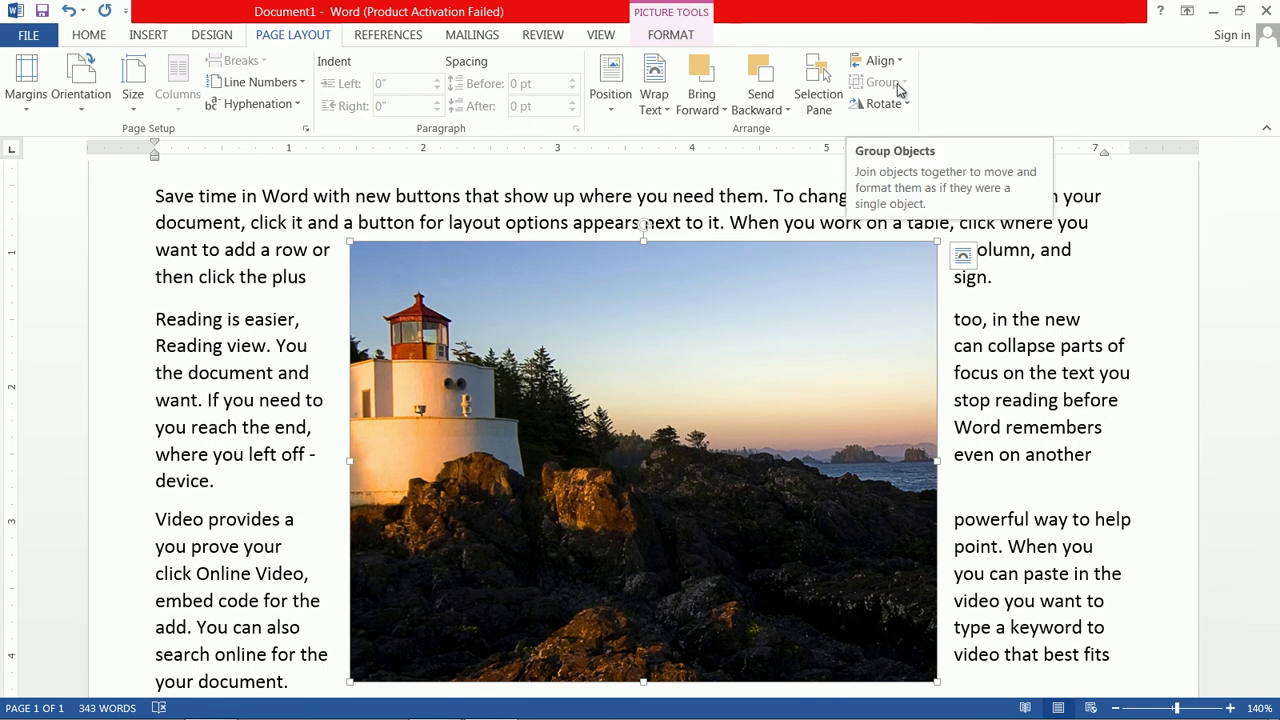
# Rotate the lighthouse picture right 90° and back left 90°, and flip it vertically twice.
pyautogui.click(905, 104)
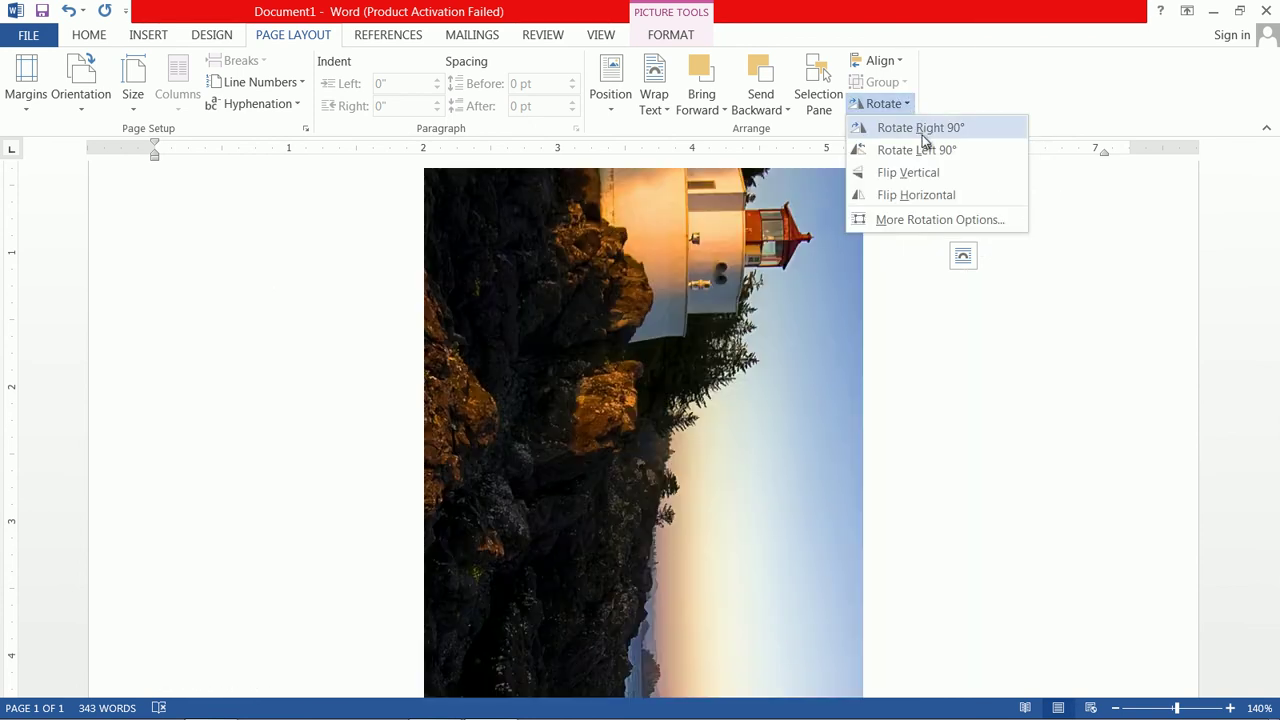
pyautogui.click(921, 130)
pyautogui.click(910, 106)
pyautogui.click(917, 150)
pyautogui.click(894, 106)
pyautogui.click(963, 172)
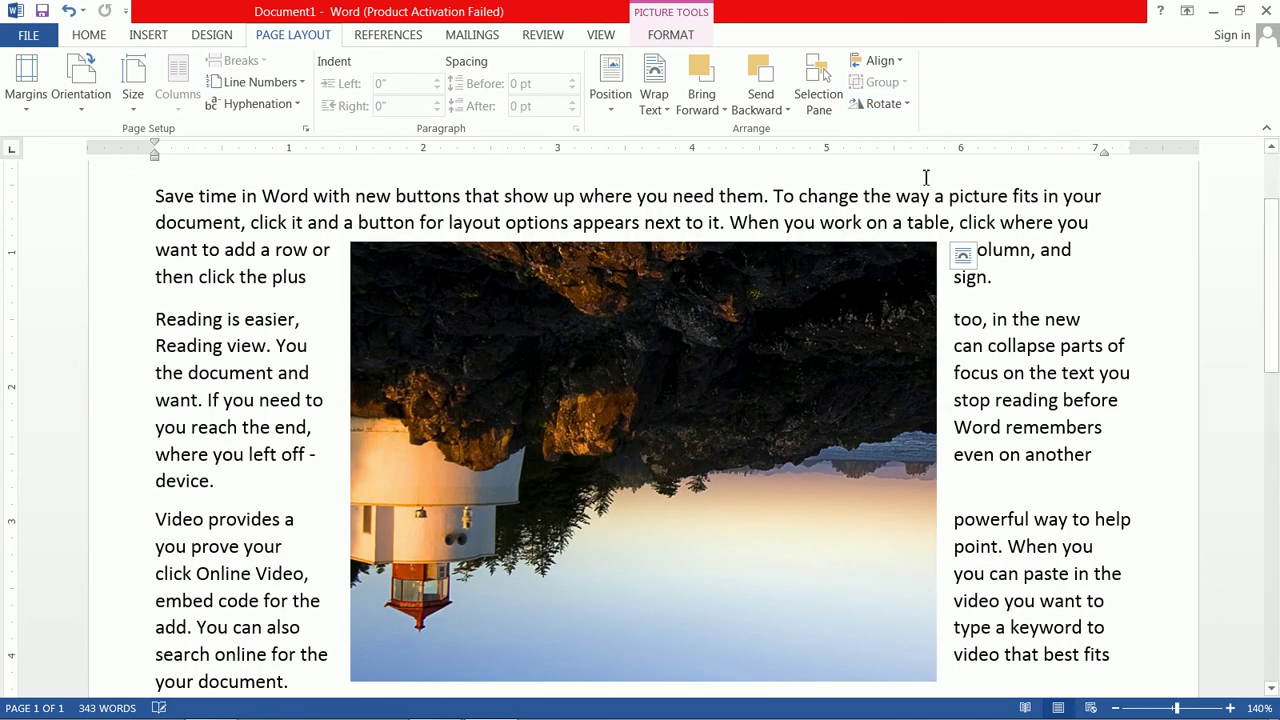
pyautogui.click(897, 106)
pyautogui.click(950, 172)
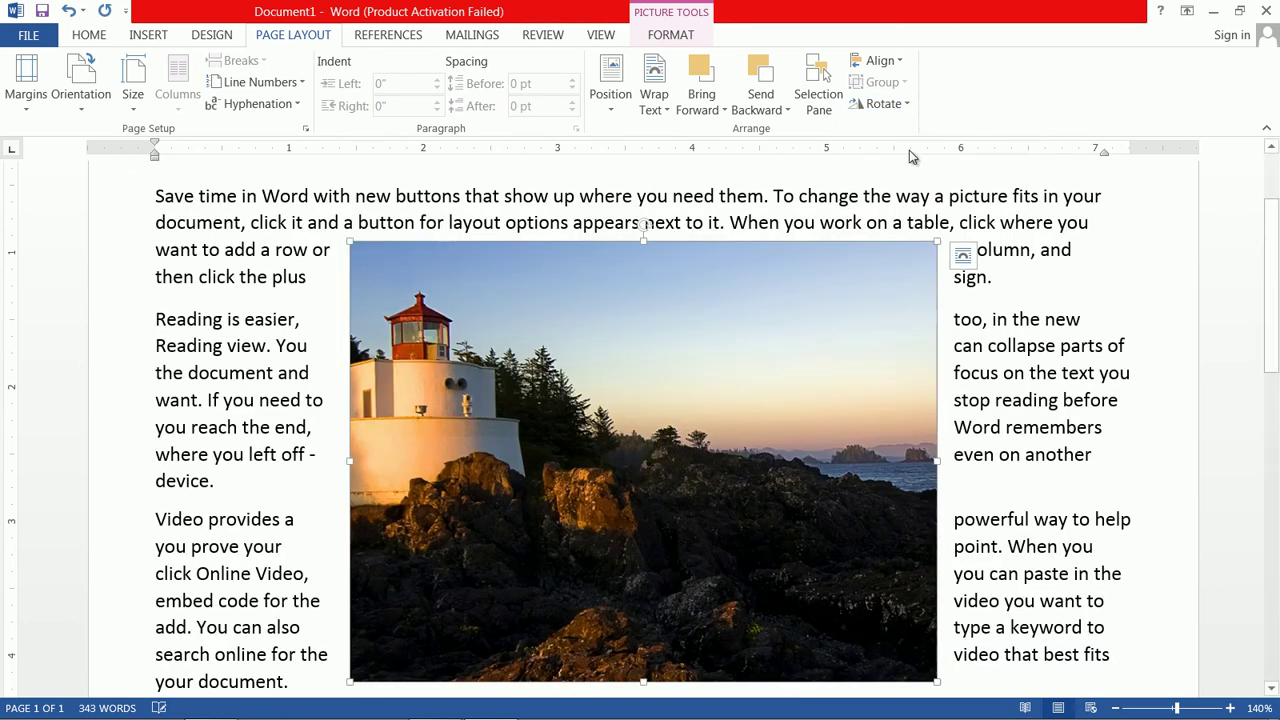
# Flip the lighthouse picture horizontally twice, and rotate it left 90° and back right 90°.
pyautogui.click(896, 106)
pyautogui.click(910, 193)
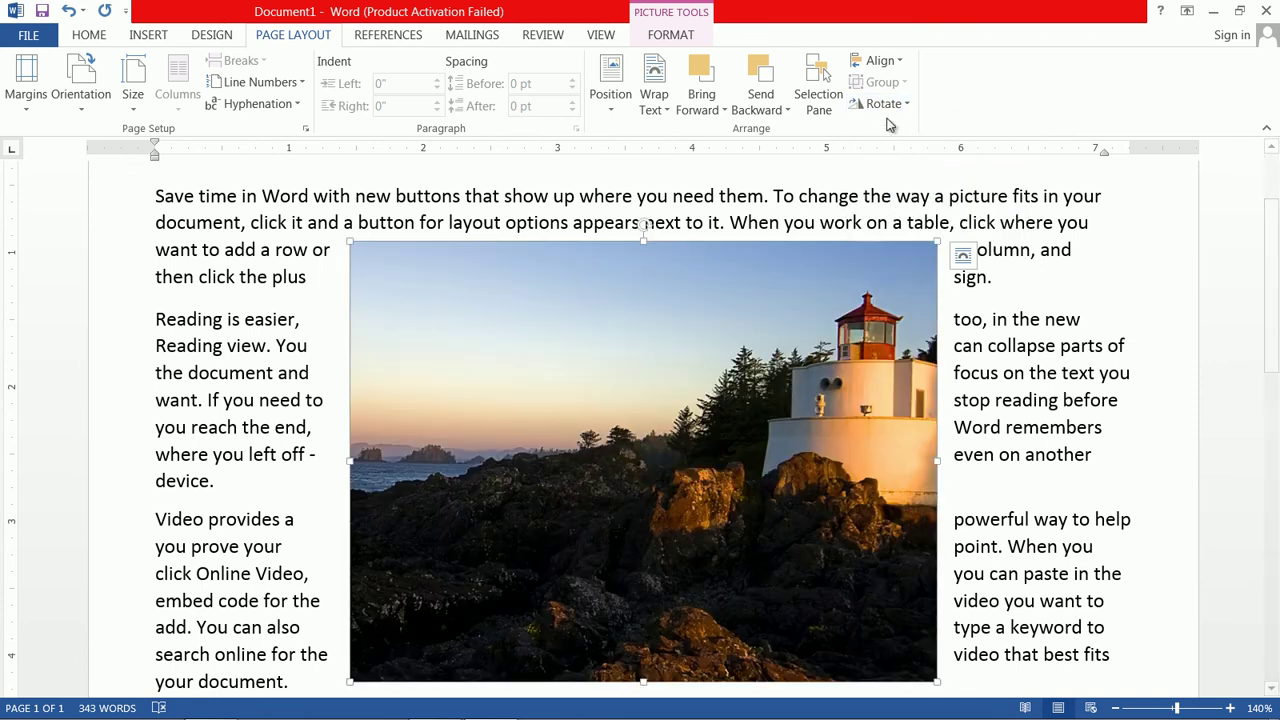
pyautogui.click(889, 106)
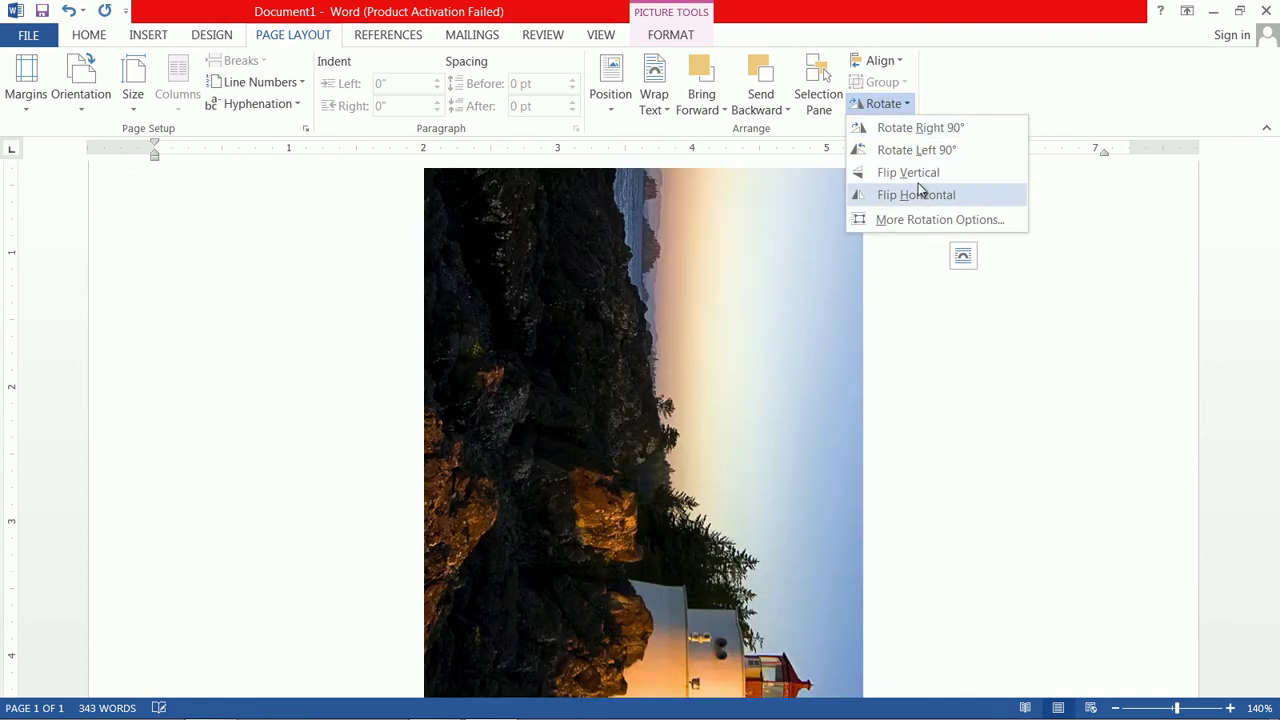
pyautogui.click(920, 194)
pyautogui.click(889, 106)
pyautogui.click(902, 150)
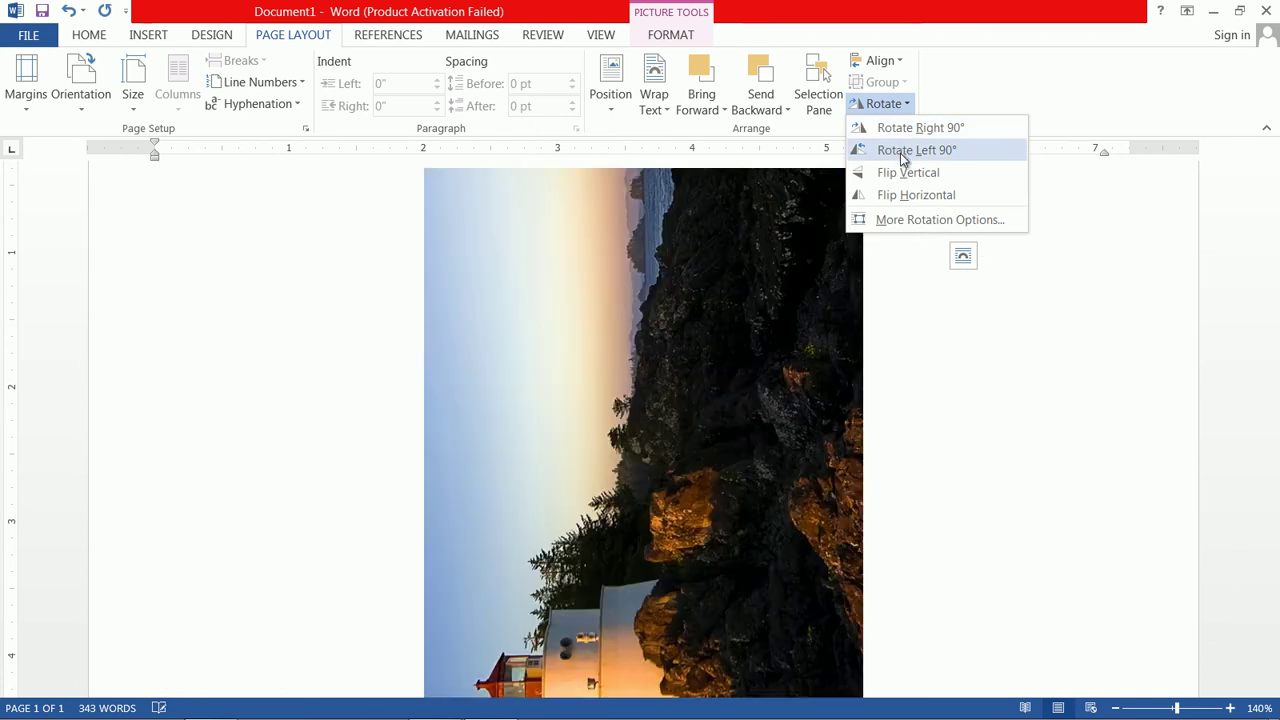
pyautogui.click(889, 104)
pyautogui.click(905, 126)
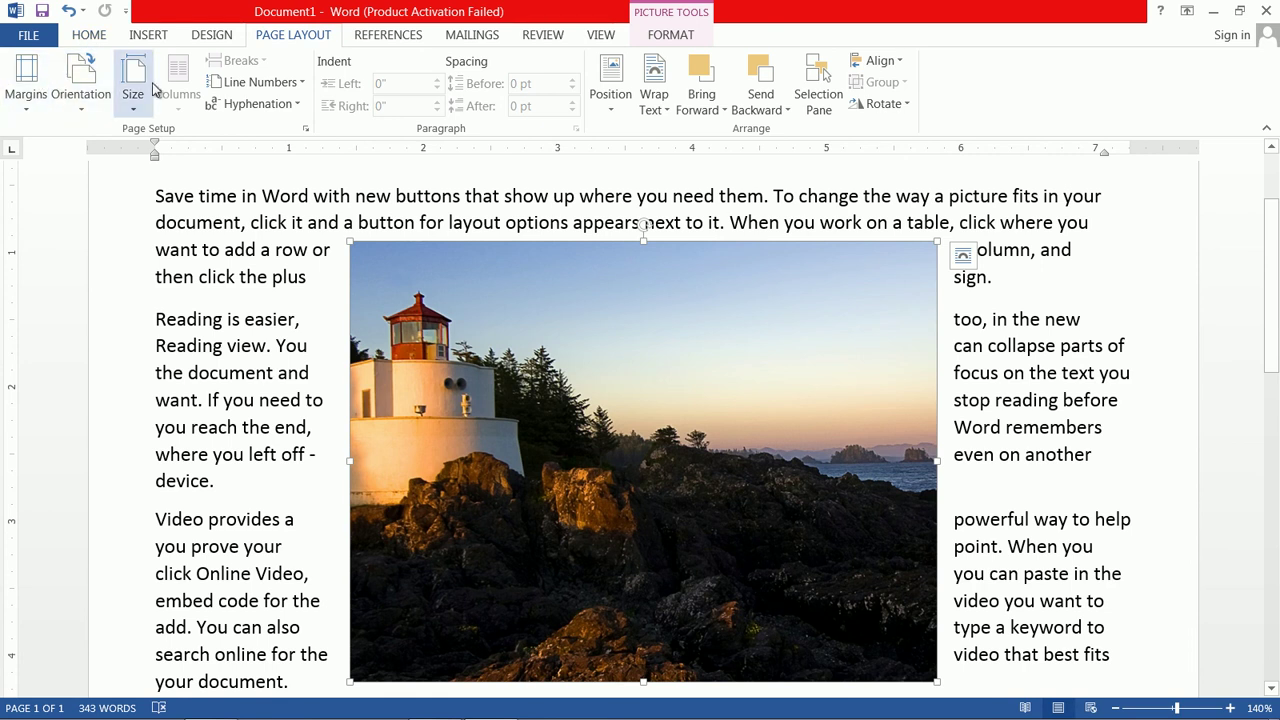
# Look over the page and section break types, and insert a page break at the end of the document's text.
pyautogui.click(235, 250)
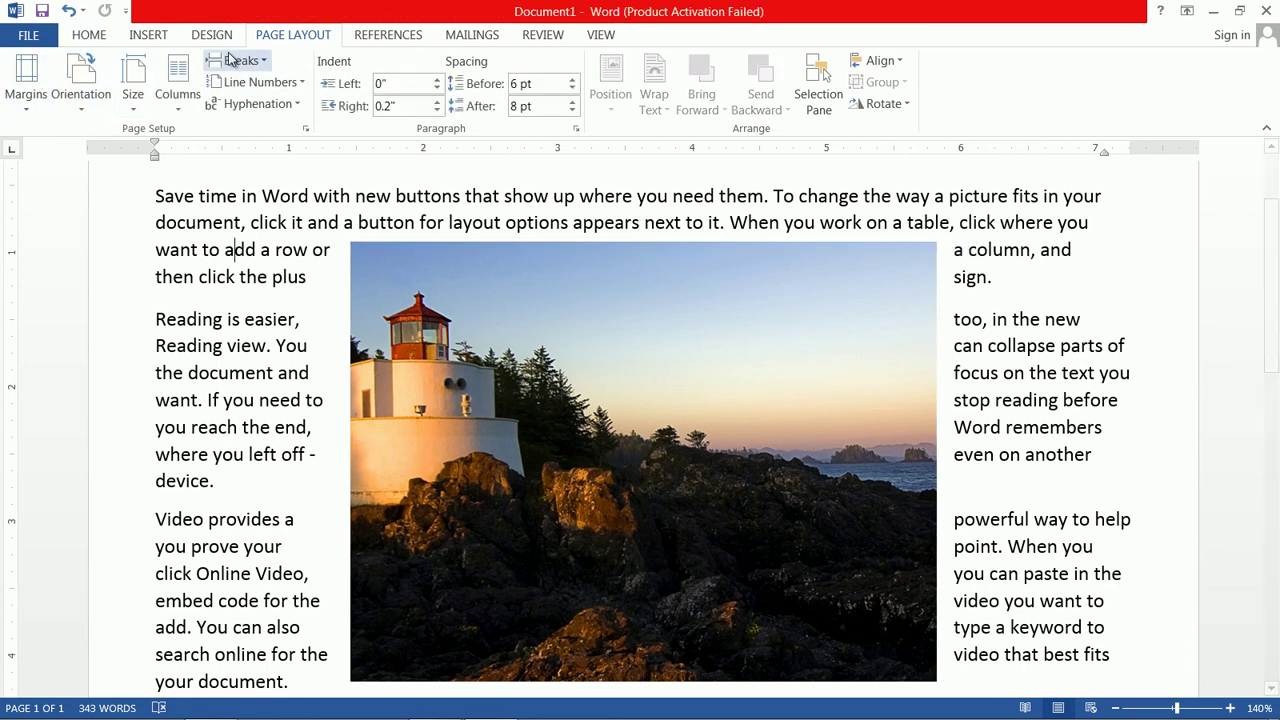
pyautogui.click(262, 63)
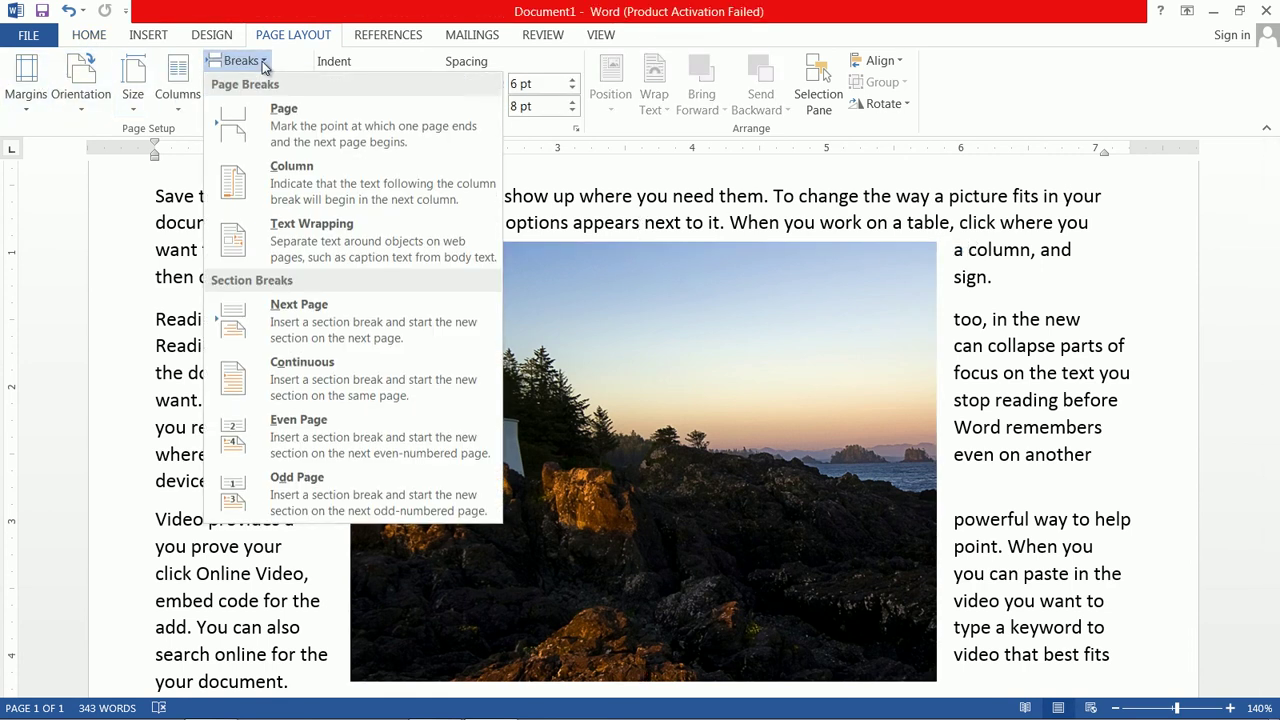
pyautogui.click(135, 405)
pyautogui.scroll(-4, 922, 452)
pyautogui.scroll(-6, 922, 452)
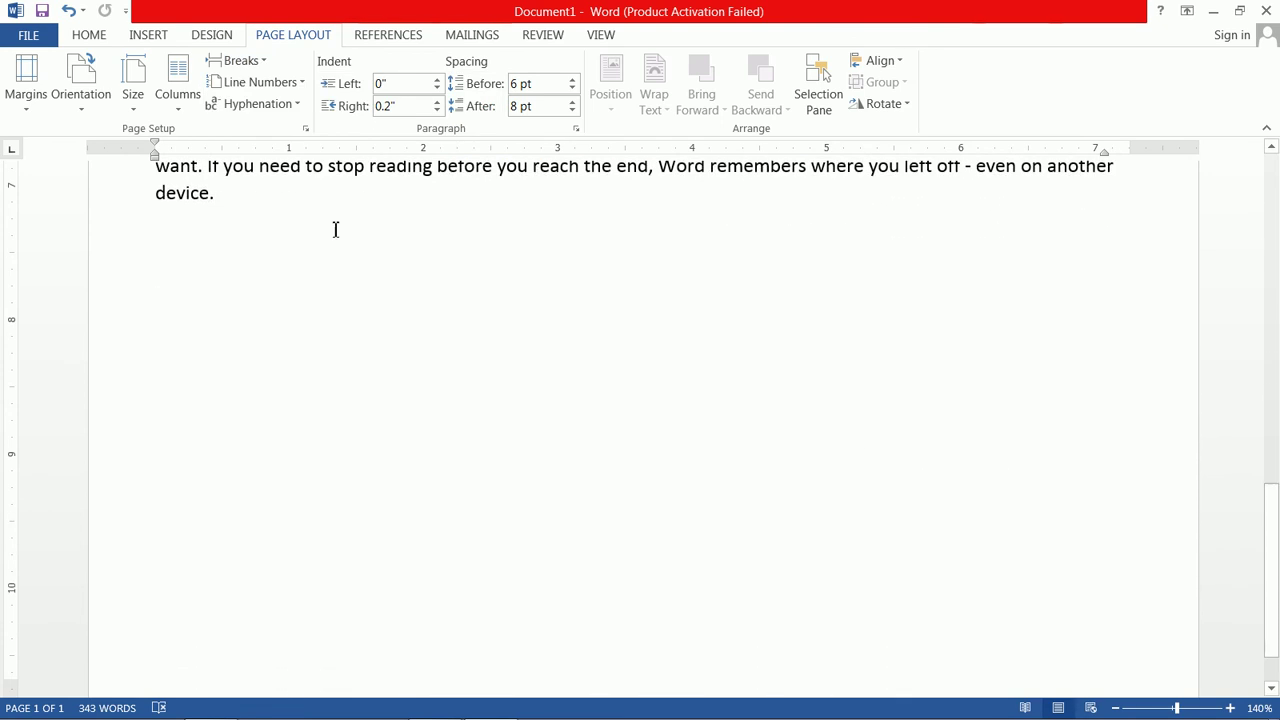
pyautogui.click(302, 200)
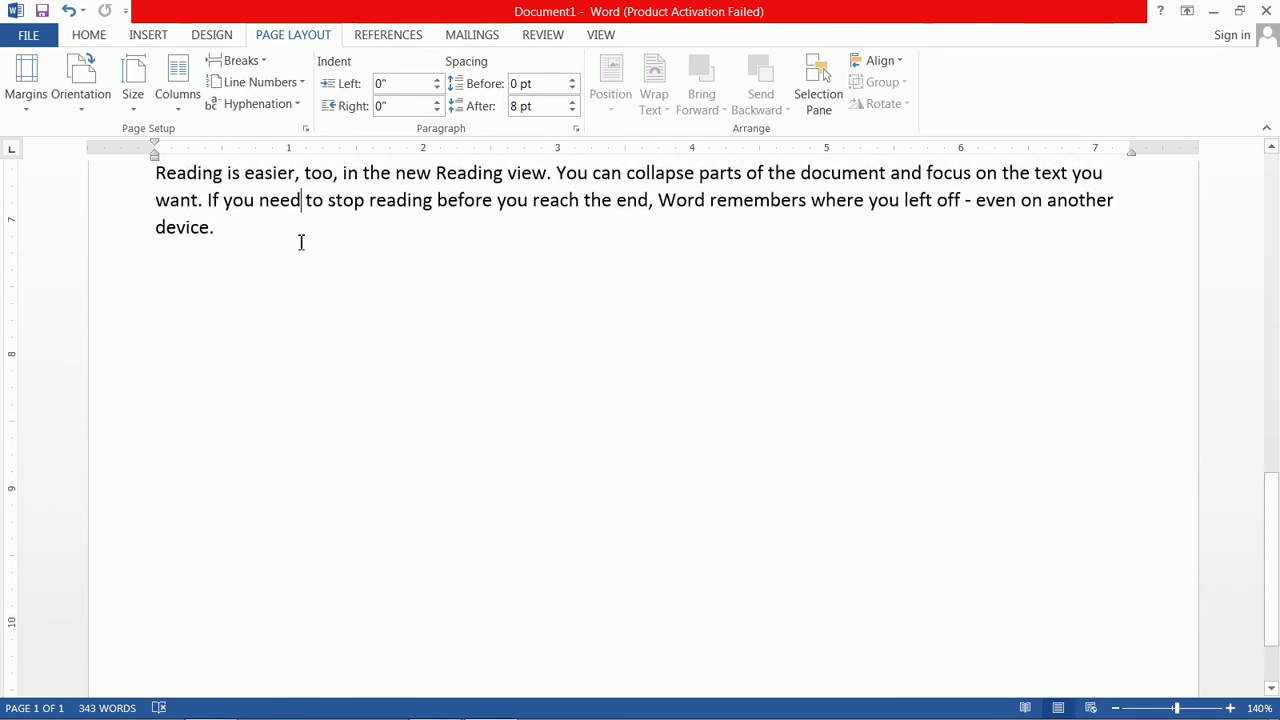
pyautogui.click(268, 66)
pyautogui.click(289, 128)
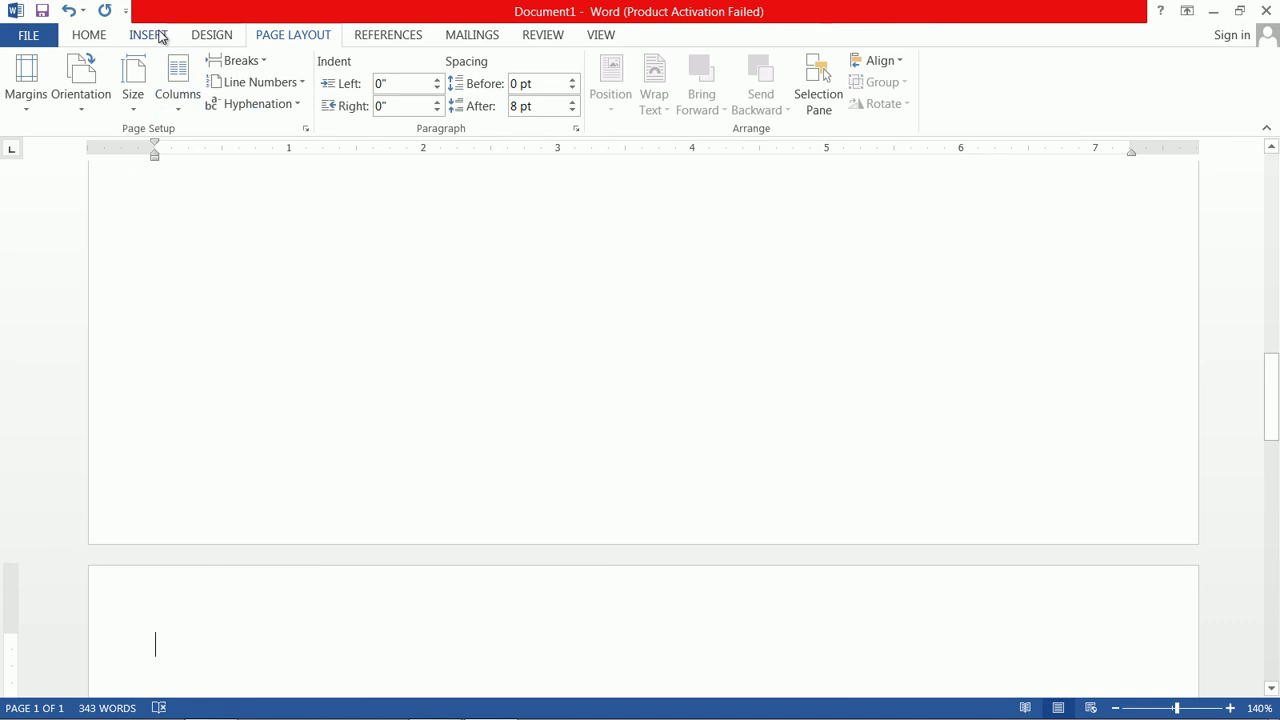
# Draw a smiley face about 1.51" high by 1.54" wide in the empty space near the bottom of the first page.
pyautogui.click(160, 36)
pyautogui.click(264, 100)
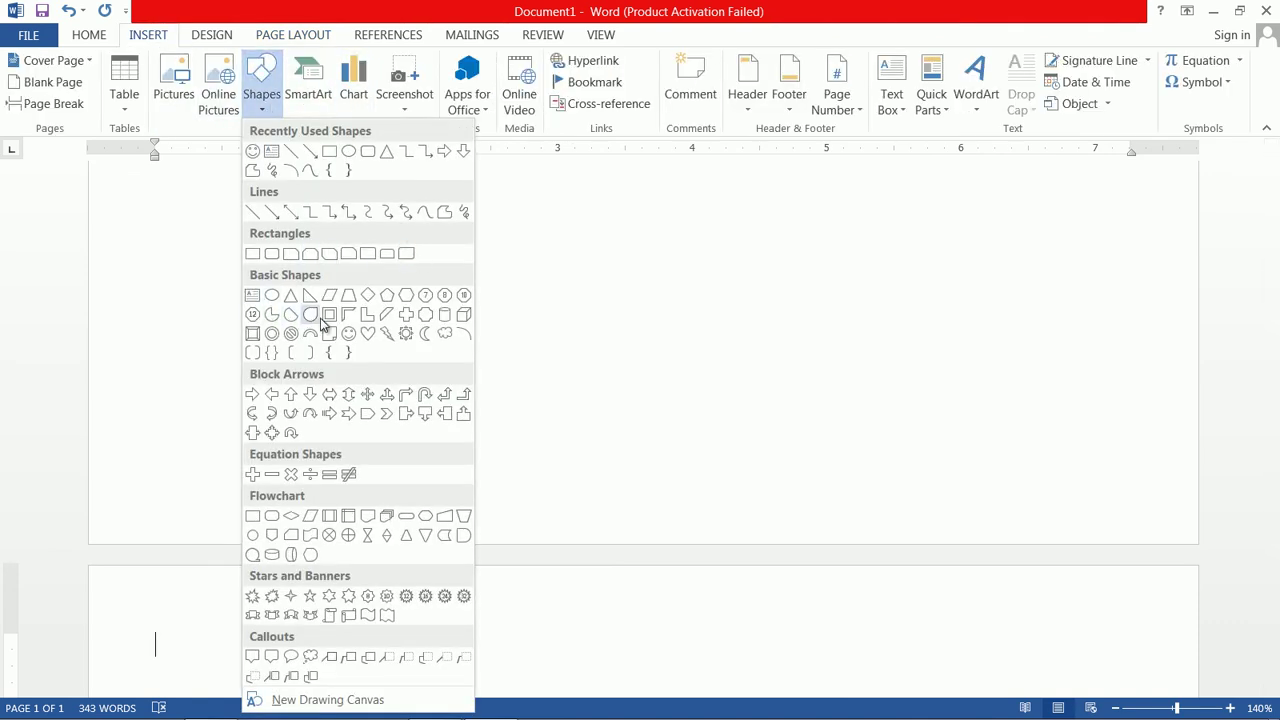
pyautogui.click(348, 333)
pyautogui.moveTo(468, 218); pyautogui.dragTo(676, 421)
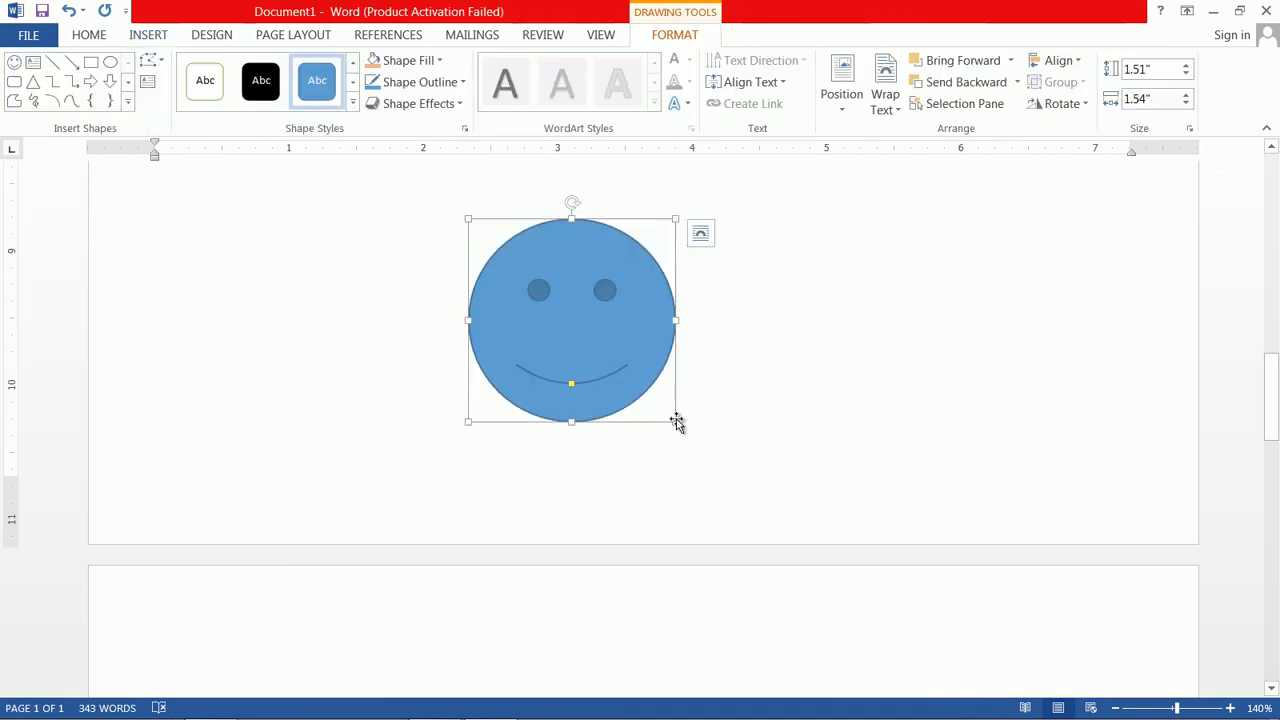
# Draw a quad arrow shape overlapping the lower-right part of the smiley face.
pyautogui.click(150, 38)
pyautogui.click(264, 105)
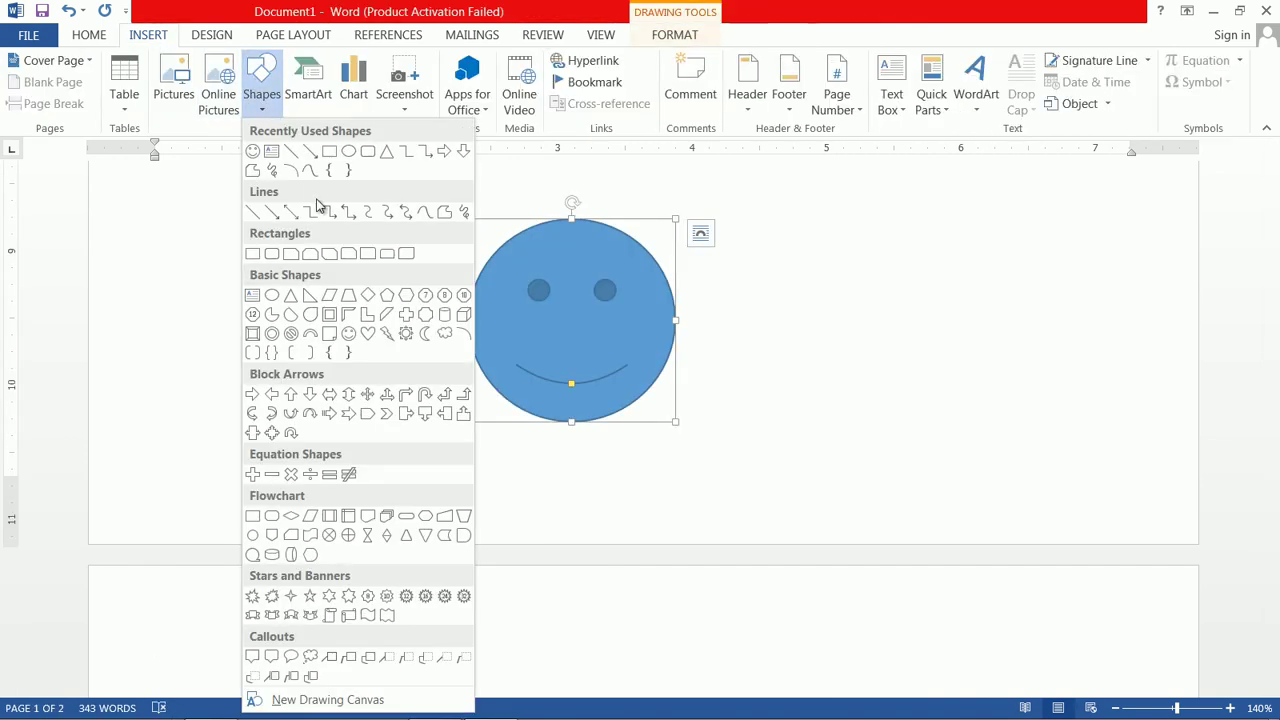
pyautogui.click(271, 152)
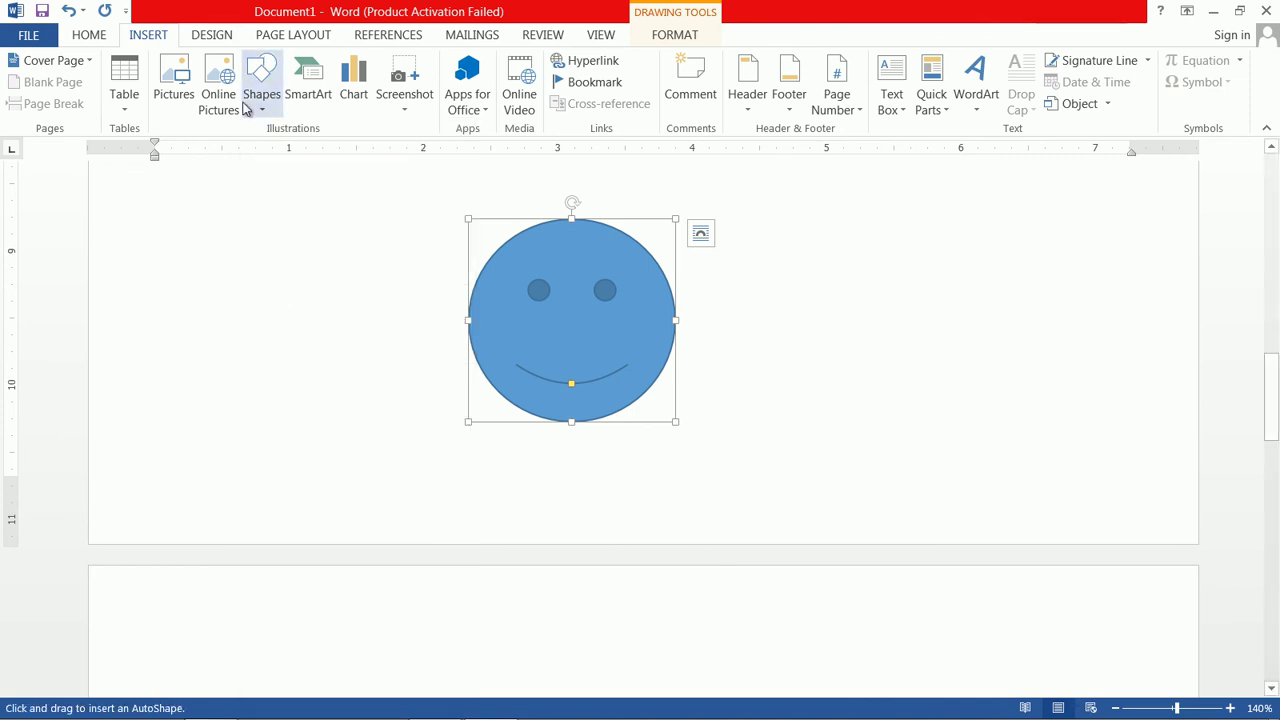
pyautogui.click(275, 80)
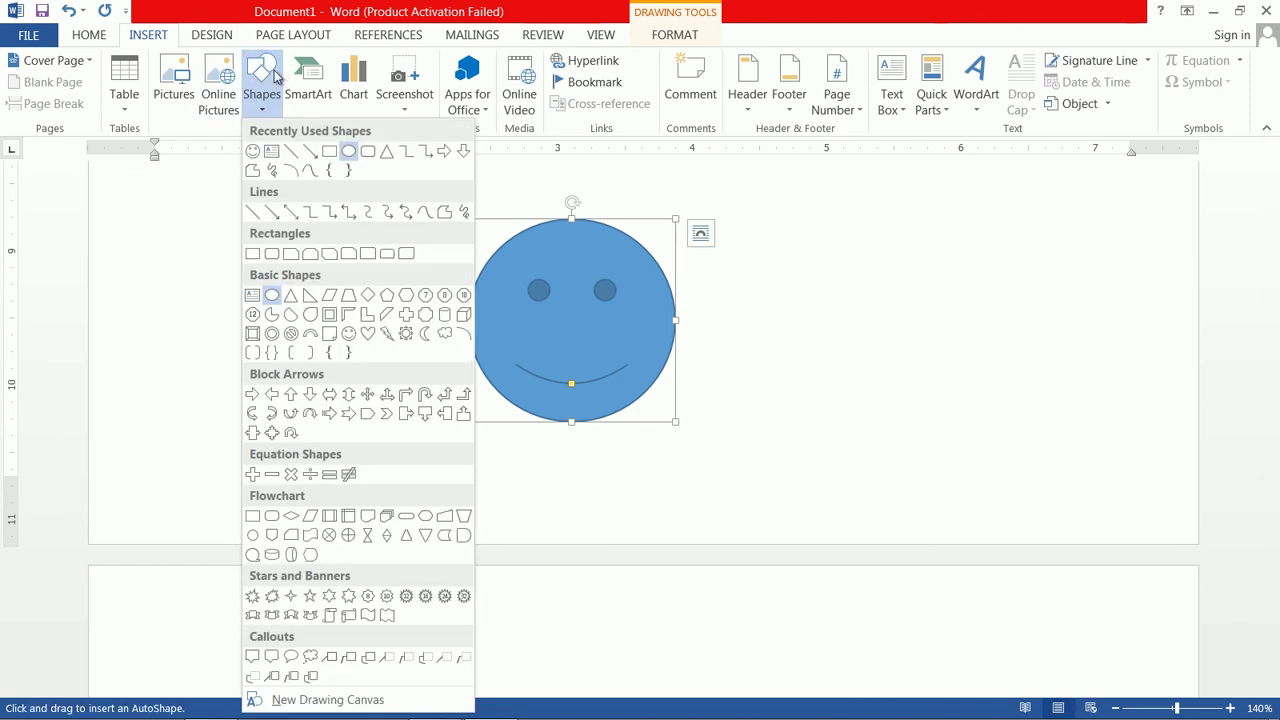
pyautogui.click(367, 396)
pyautogui.moveTo(606, 282); pyautogui.dragTo(762, 470)
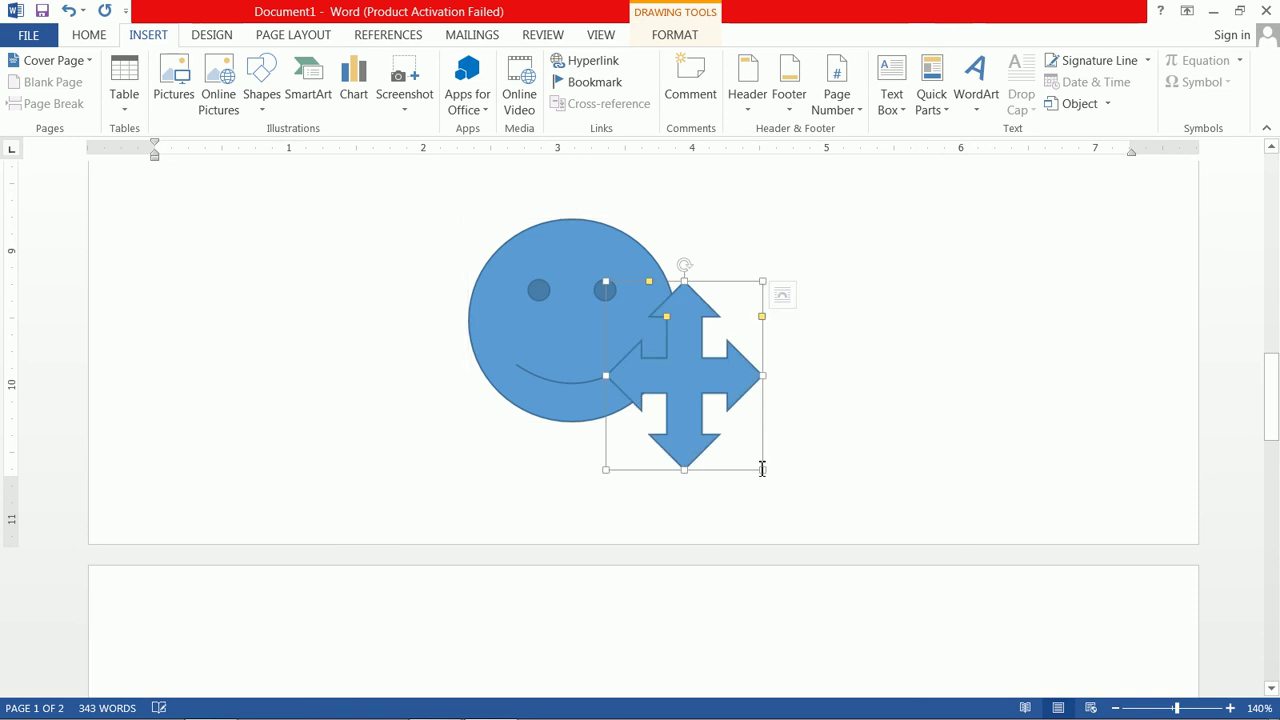
# Try Align Left and Align Center on the quad arrow, and align it to the right margin.
pyautogui.click(300, 36)
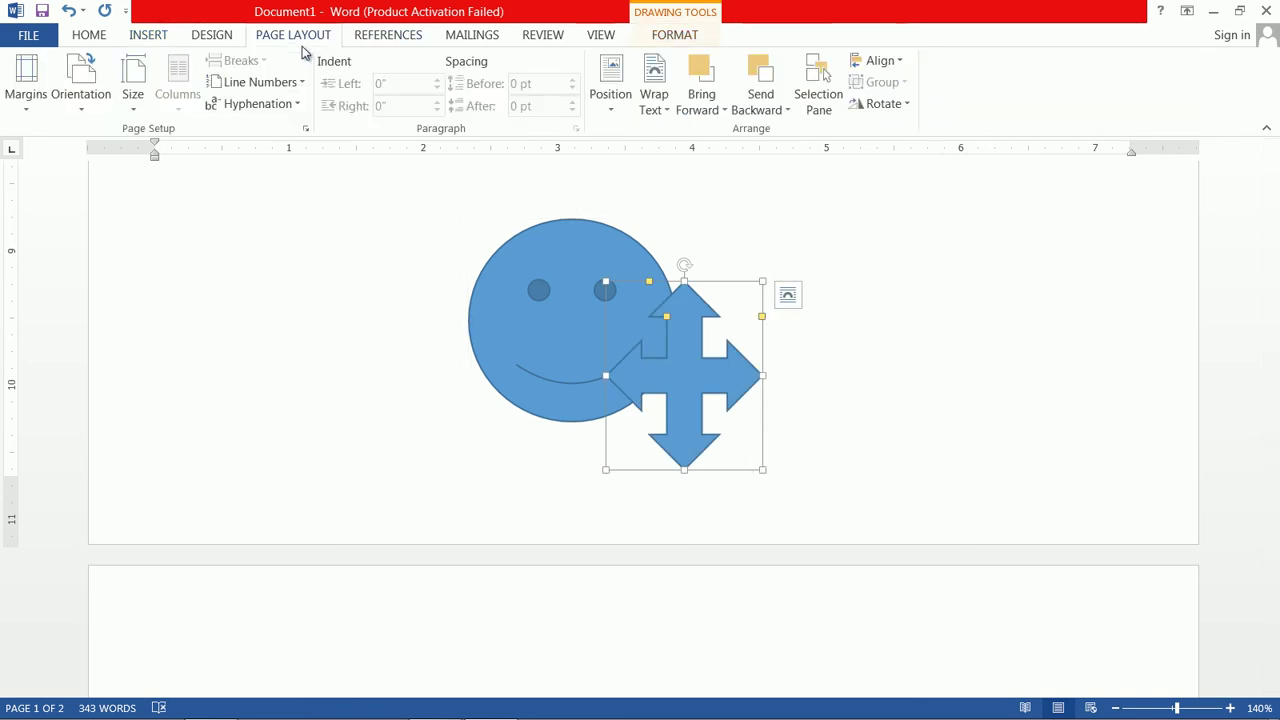
pyautogui.click(900, 62)
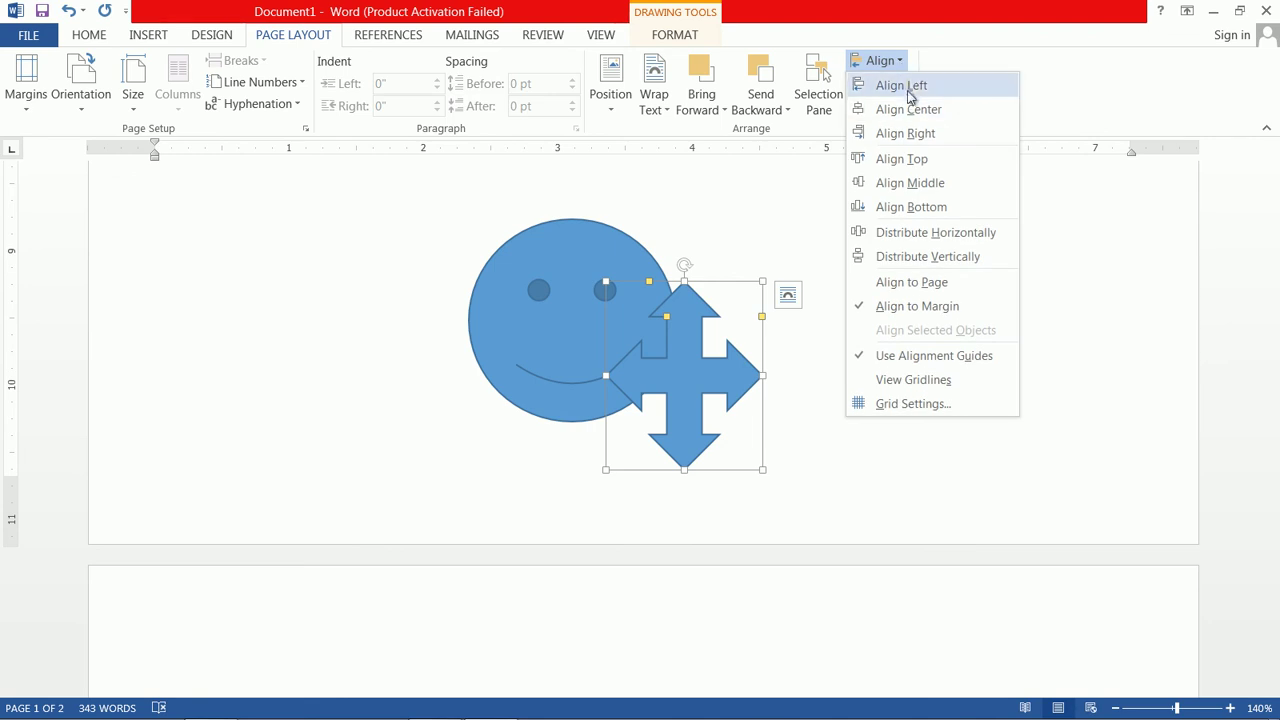
pyautogui.click(906, 106)
pyautogui.hotkey('ctrl', 'z')
pyautogui.click(880, 61)
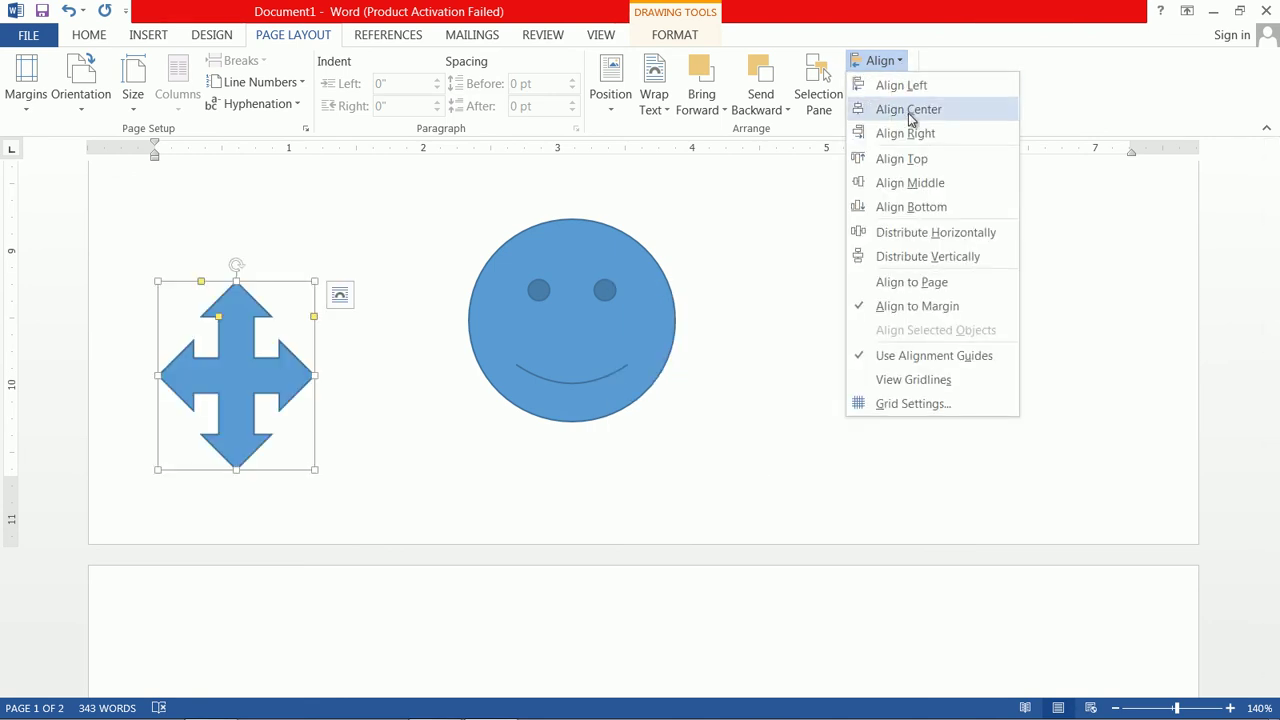
pyautogui.click(906, 106)
pyautogui.click(899, 62)
pyautogui.click(912, 132)
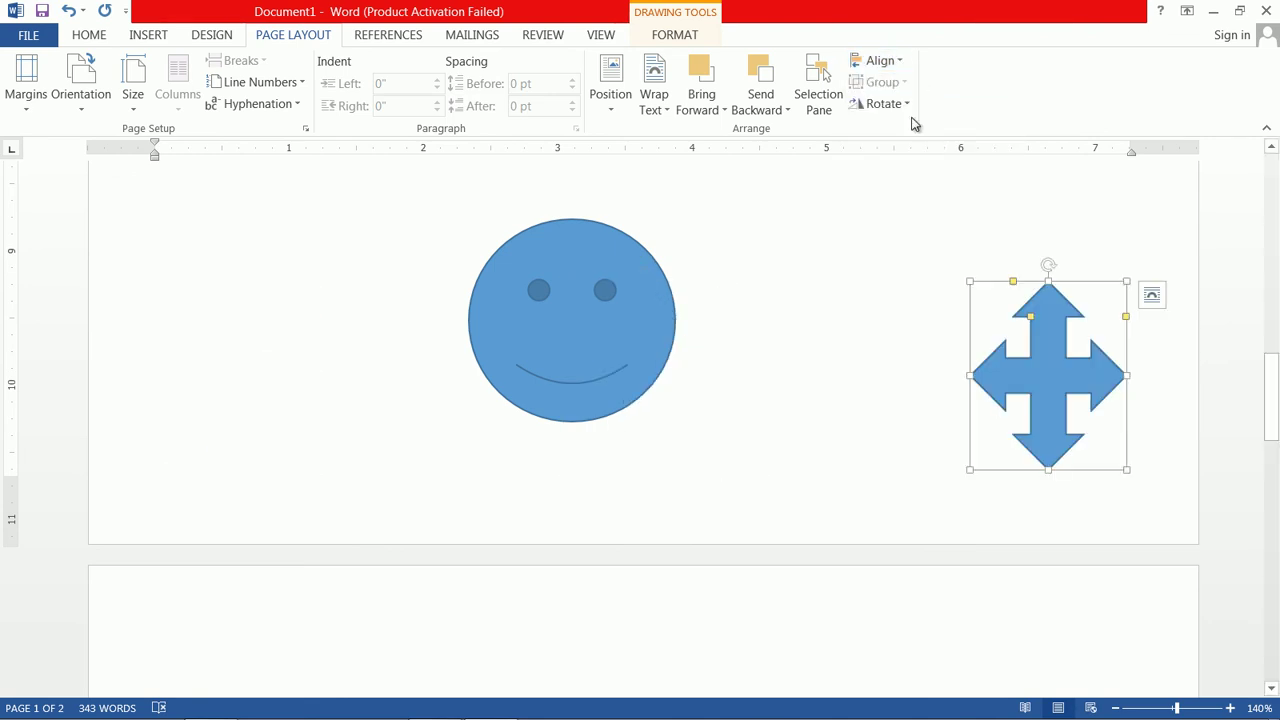
pyautogui.click(897, 64)
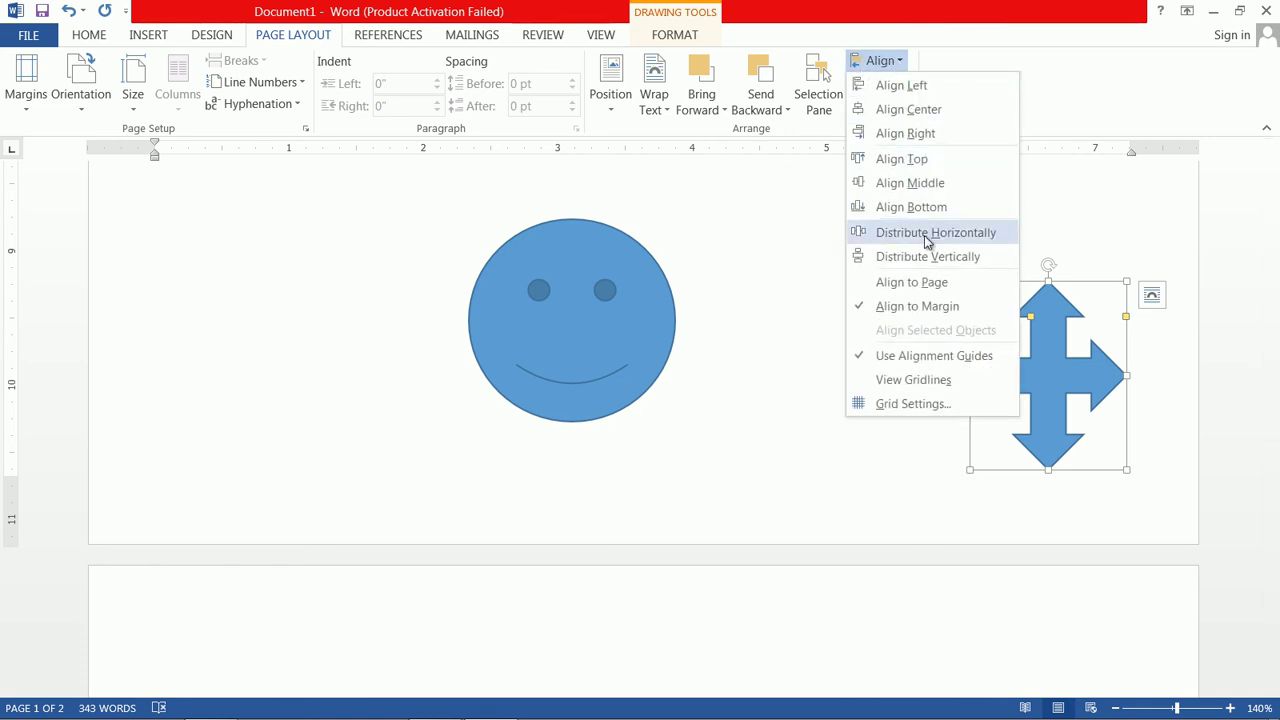